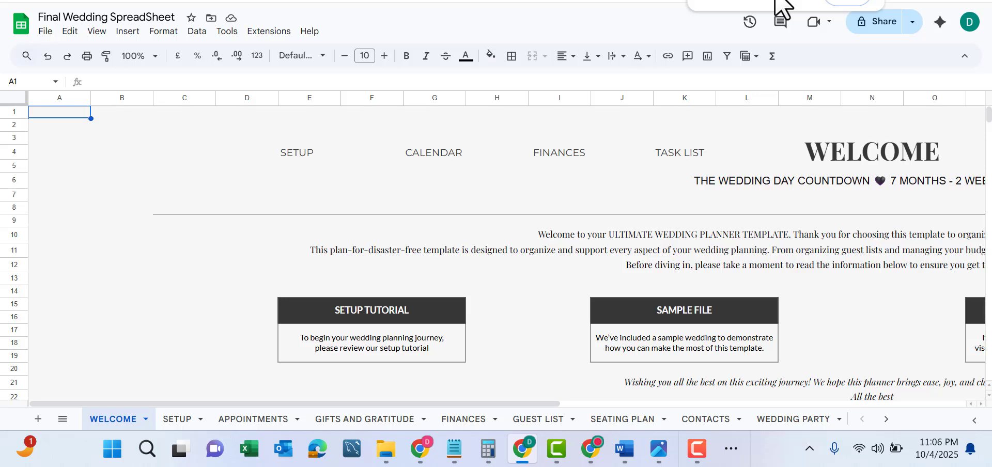
Look over the Welcome sheet's tutorial, sample file, configuration and helpful information sections.
{"action": "left_click", "coordinate": [776, 2]}
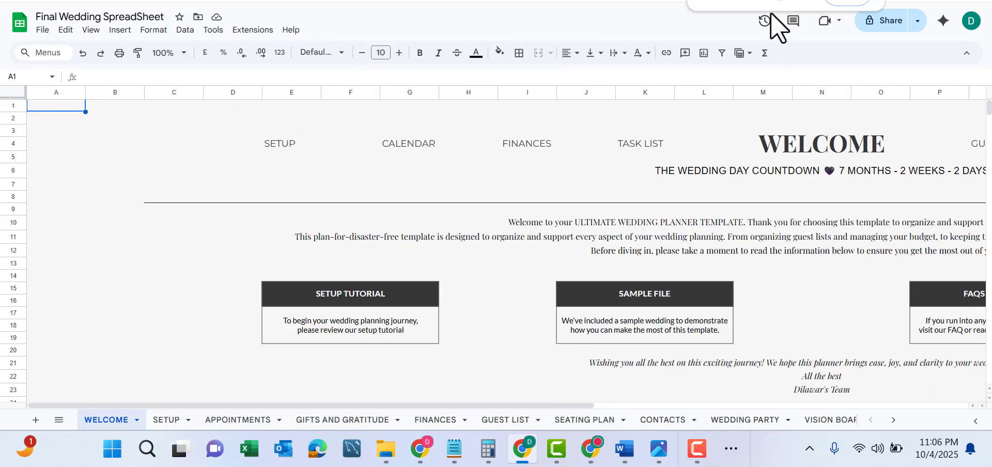
{"action": "left_click", "coordinate": [776, 4]}
{"action": "left_click", "coordinate": [694, 188]}
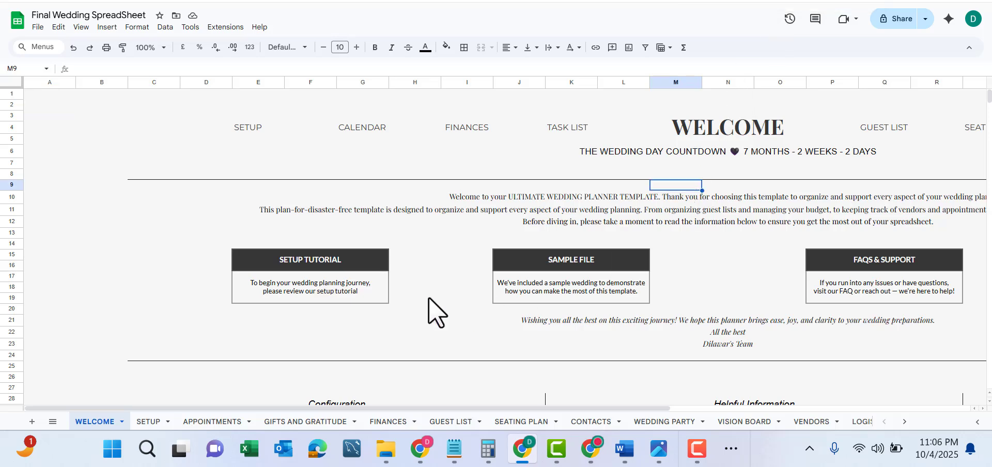
{"action": "left_click_drag", "start_coordinate": [438, 408], "coordinate": [530, 398]}
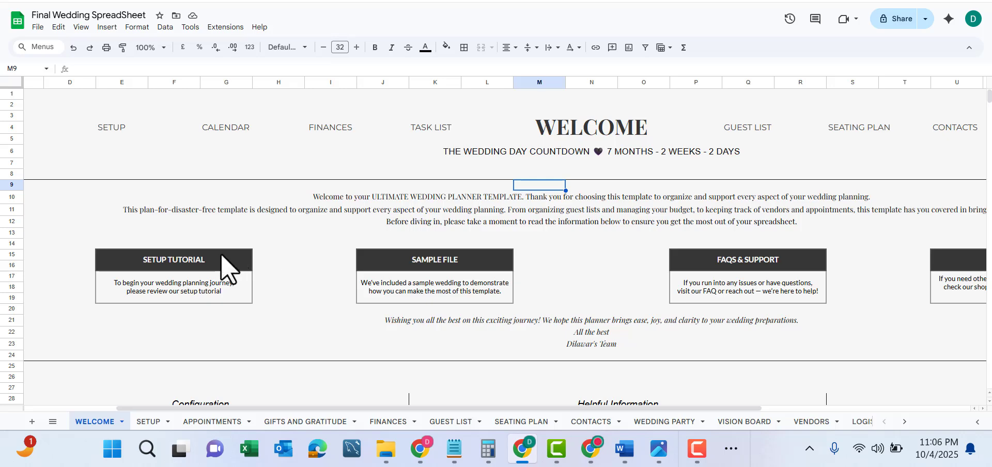
{"action": "left_click_drag", "start_coordinate": [175, 266], "coordinate": [190, 288]}
{"action": "left_click", "coordinate": [415, 284]}
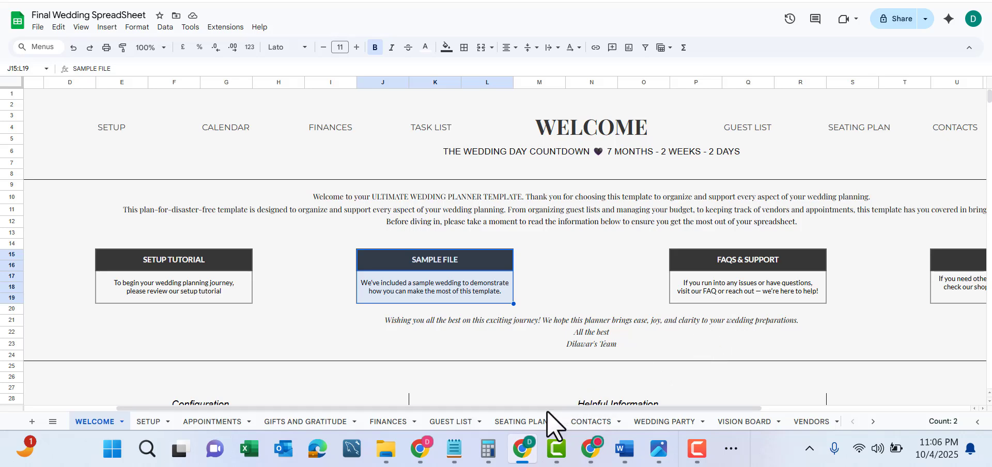
{"action": "left_click_drag", "start_coordinate": [545, 408], "coordinate": [414, 383]}
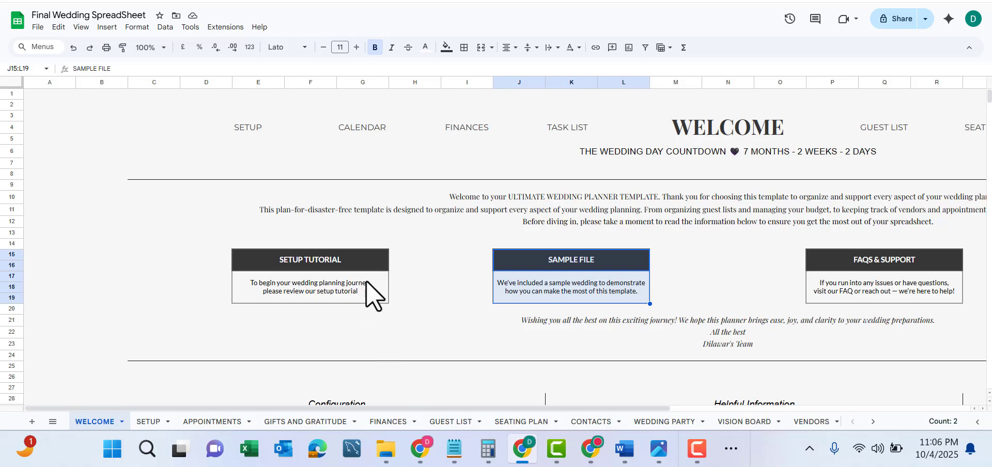
{"action": "scroll", "coordinate": [368, 286], "scroll_direction": "down", "scroll_amount": 3}
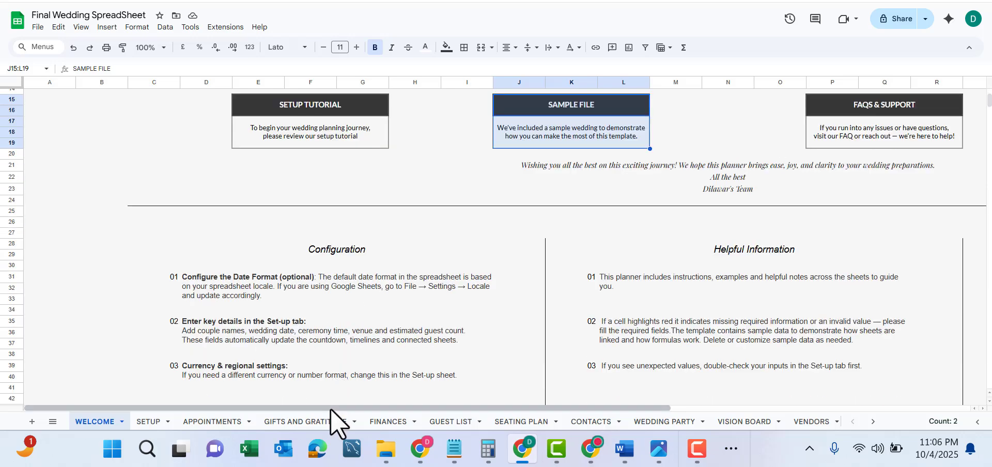
{"action": "left_click_drag", "start_coordinate": [337, 409], "coordinate": [259, 328]}
{"action": "scroll", "coordinate": [321, 215], "scroll_direction": "up", "scroll_amount": 4}
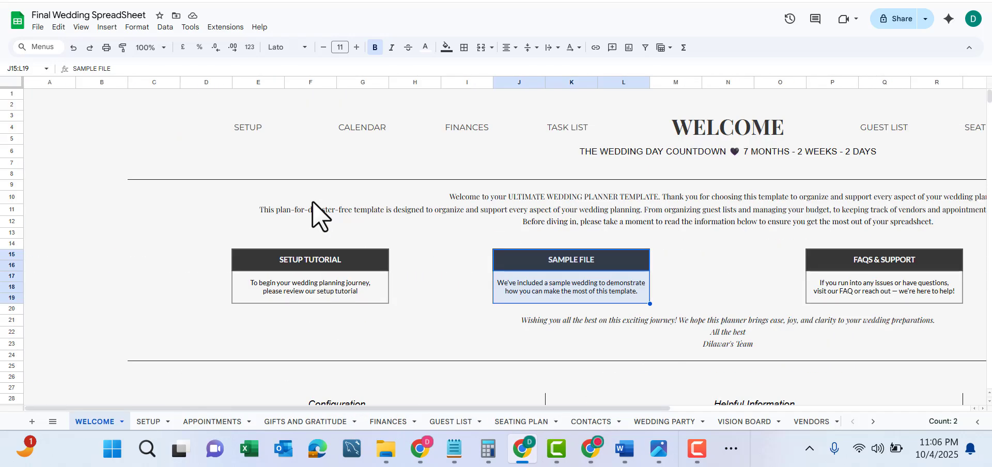
Follow the SETUP link on the Welcome sheet to open the Setup sheet.
{"action": "left_click", "coordinate": [252, 128]}
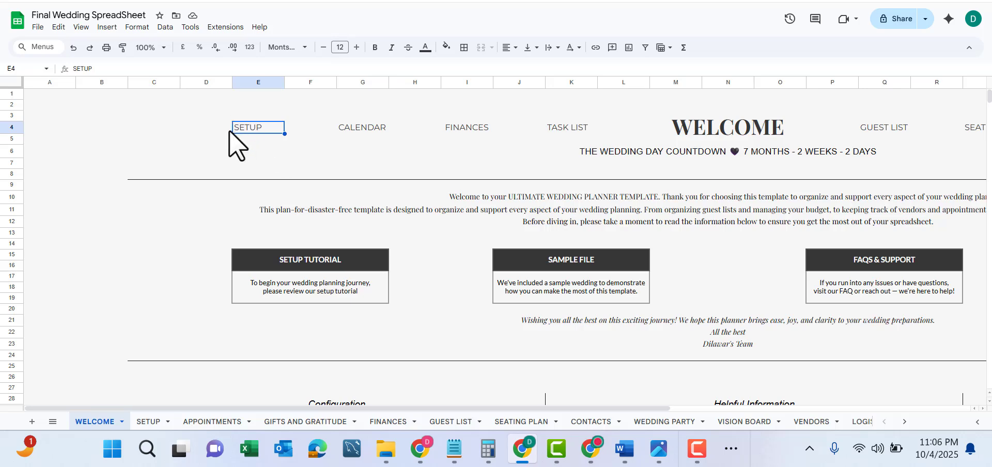
{"action": "mouse_move", "coordinate": [244, 118]}
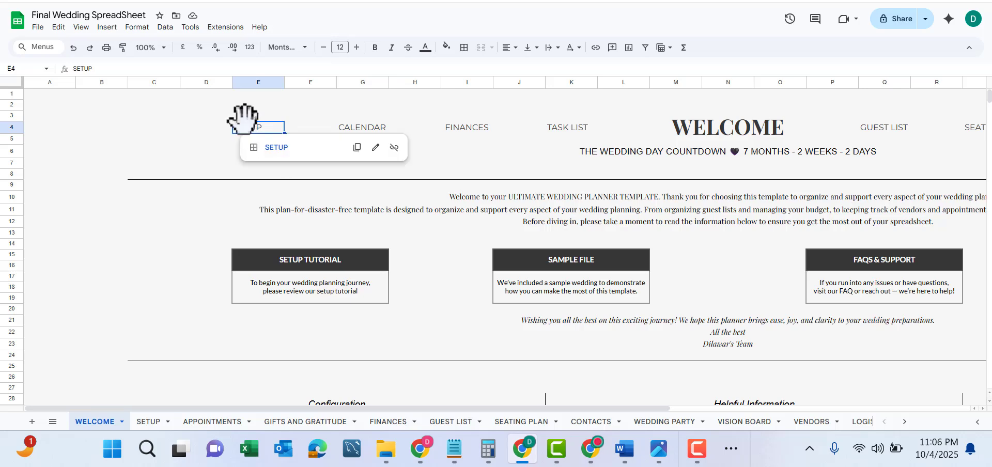
{"action": "left_click", "coordinate": [272, 148]}
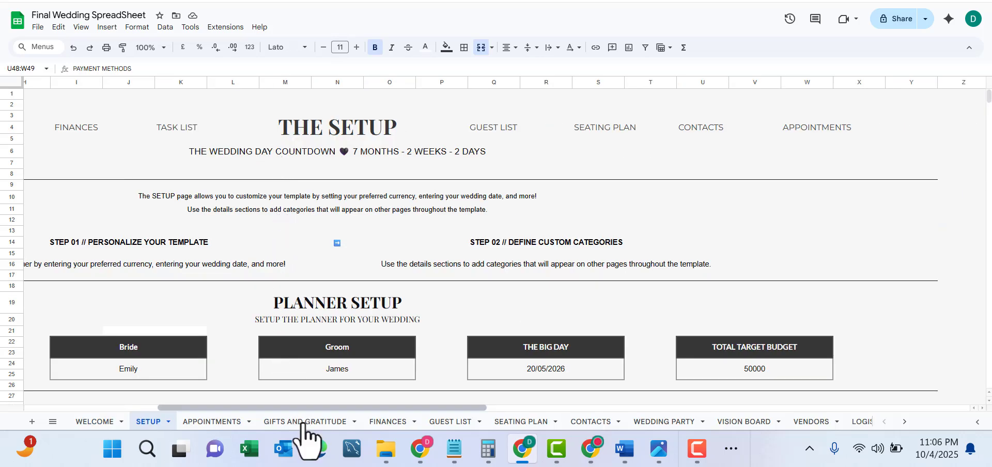
{"action": "left_click_drag", "start_coordinate": [295, 409], "coordinate": [183, 407]}
Set the currency in the Planner Setup section to €.
{"action": "scroll", "coordinate": [278, 227], "scroll_direction": "down", "scroll_amount": 3}
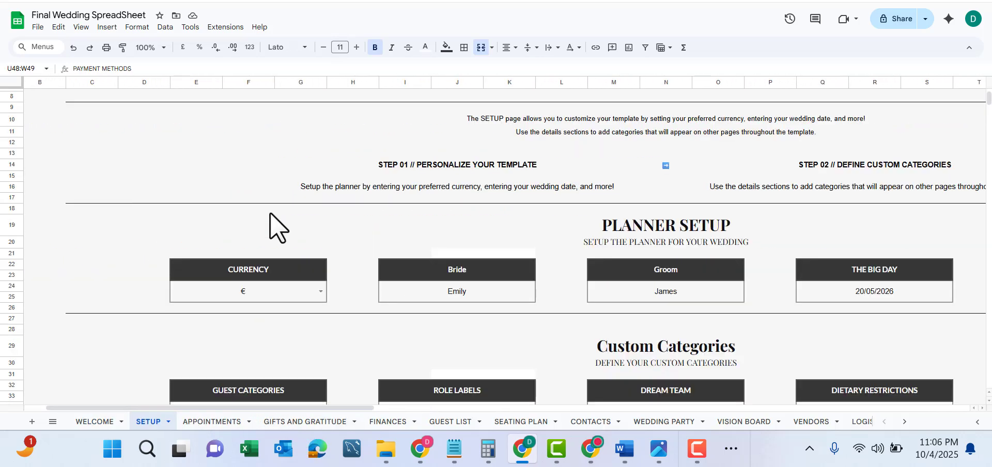
{"action": "left_click", "coordinate": [319, 292]}
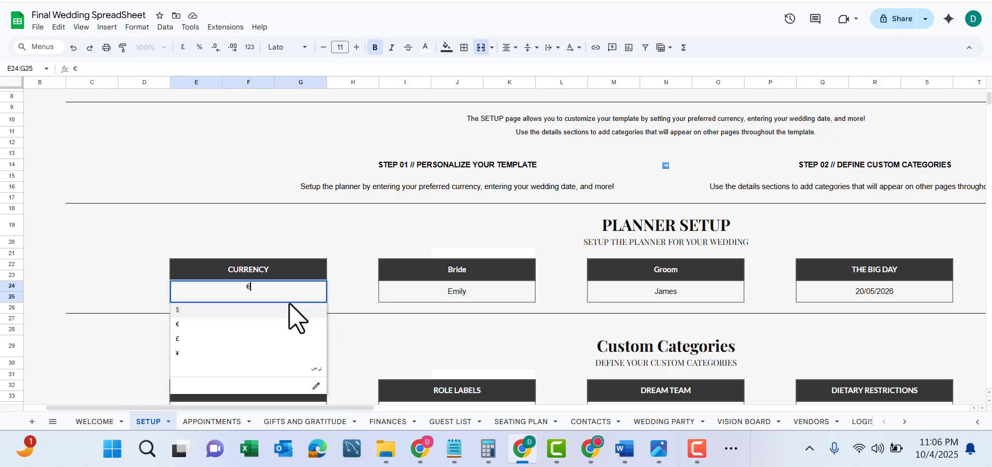
{"action": "left_click", "coordinate": [266, 324]}
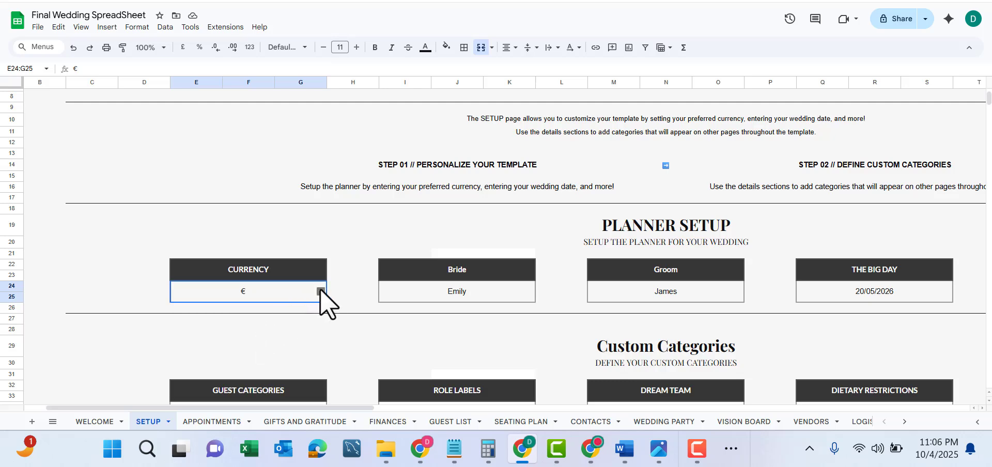
Inspect the data validation items behind the currency drop-down and close the rules.
{"action": "left_click", "coordinate": [320, 292]}
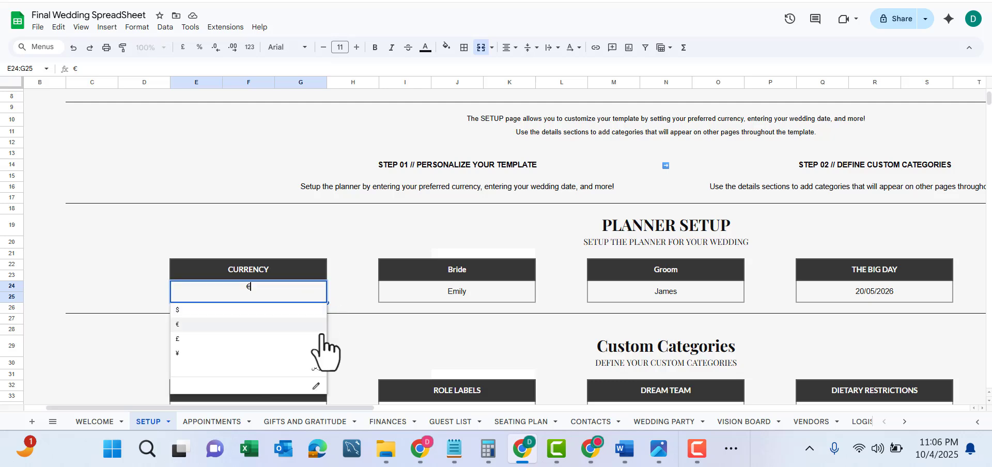
{"action": "left_click", "coordinate": [315, 387]}
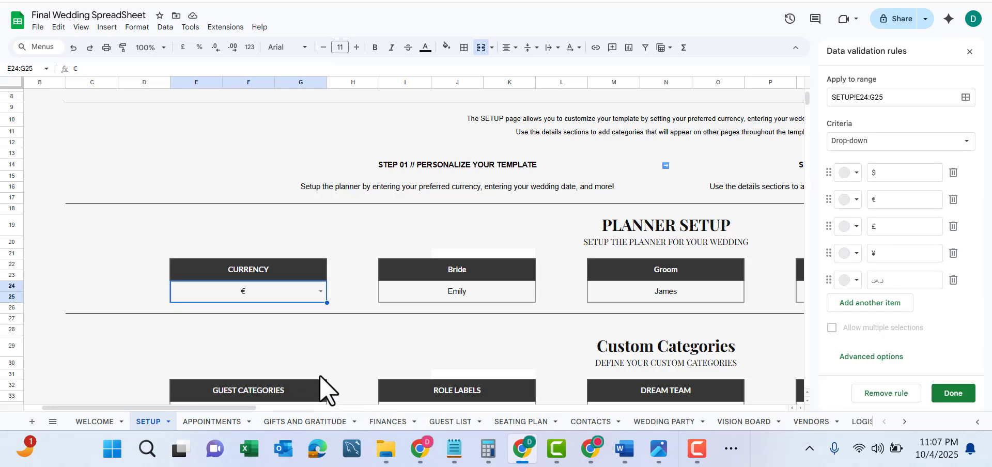
{"action": "left_click", "coordinate": [969, 52]}
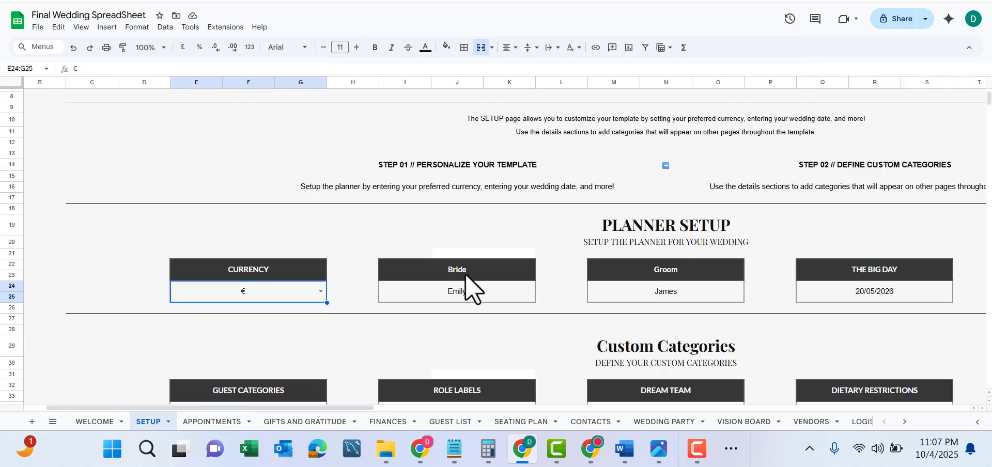
Try to add another $ item to the currency drop-down's validation rule and check its option list.
{"action": "left_click", "coordinate": [320, 291]}
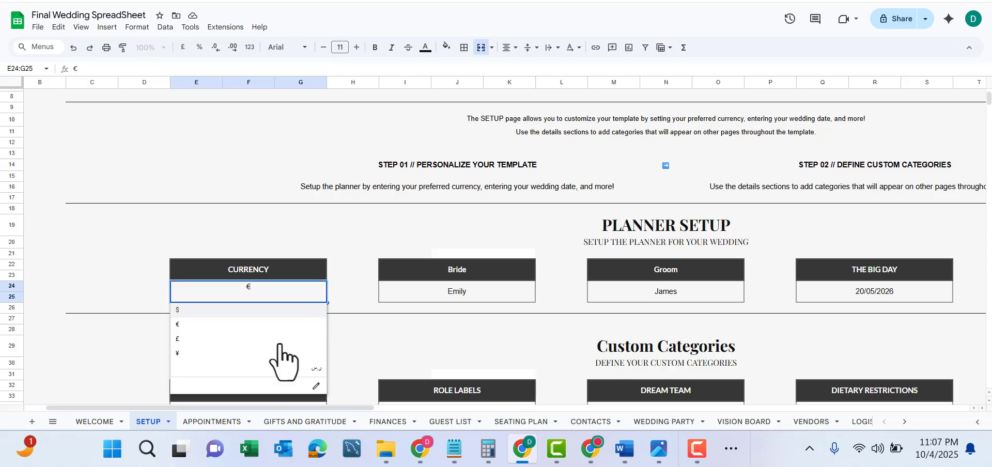
{"action": "left_click", "coordinate": [308, 386]}
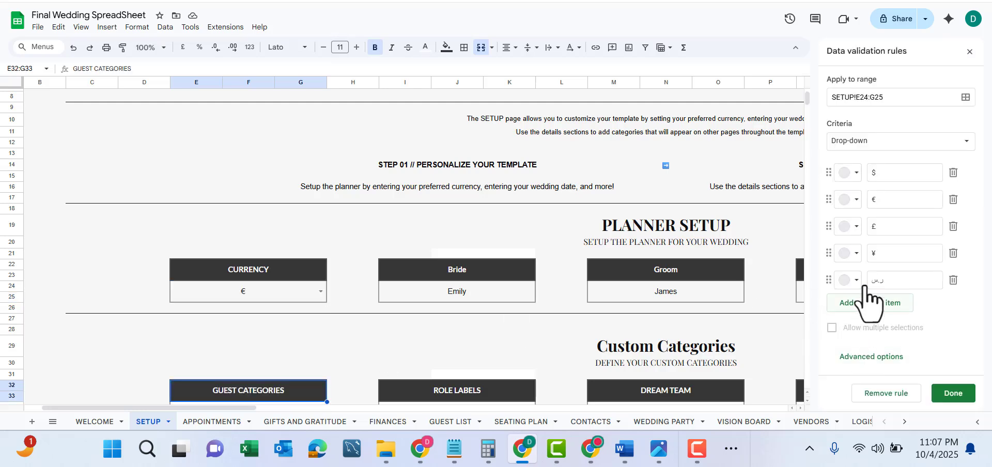
{"action": "left_click", "coordinate": [898, 305]}
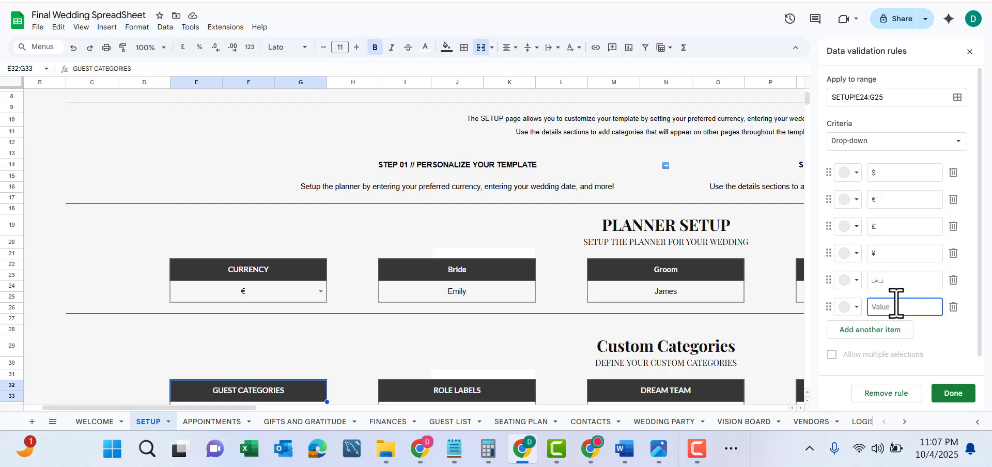
{"action": "type", "text": "$"}
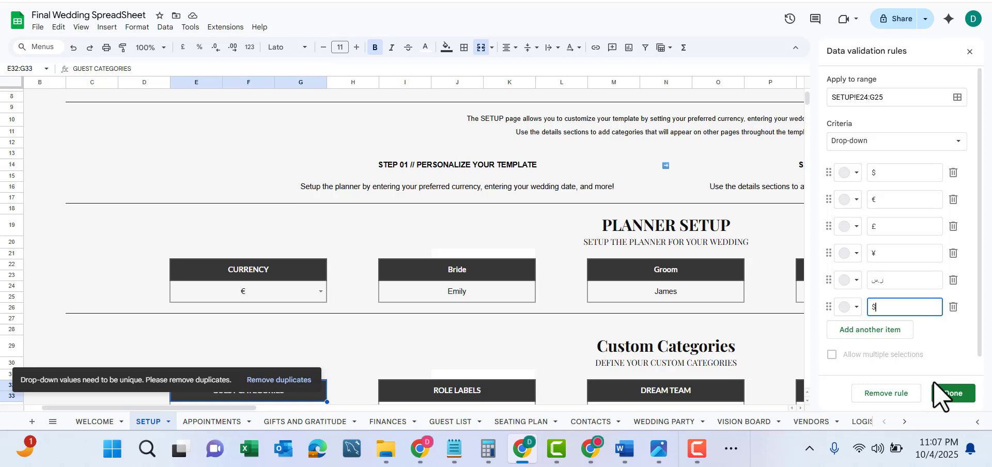
{"action": "left_click", "coordinate": [953, 393]}
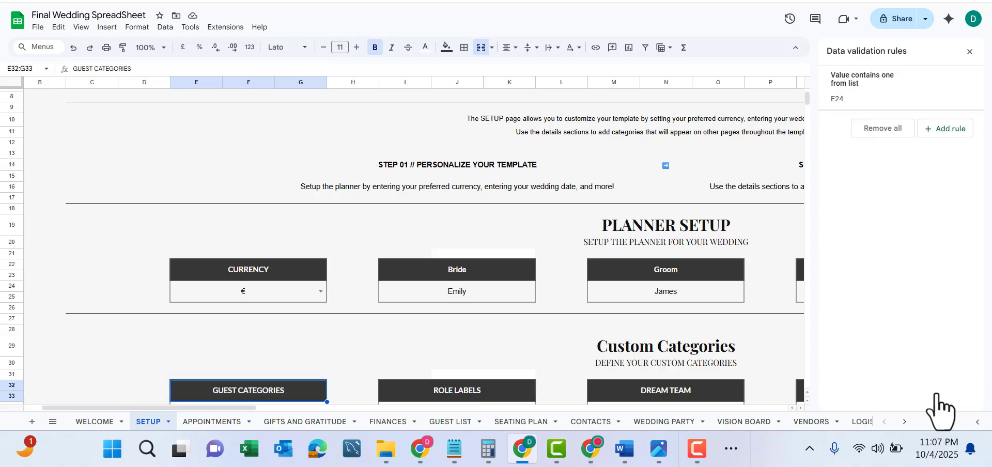
{"action": "left_click", "coordinate": [320, 292]}
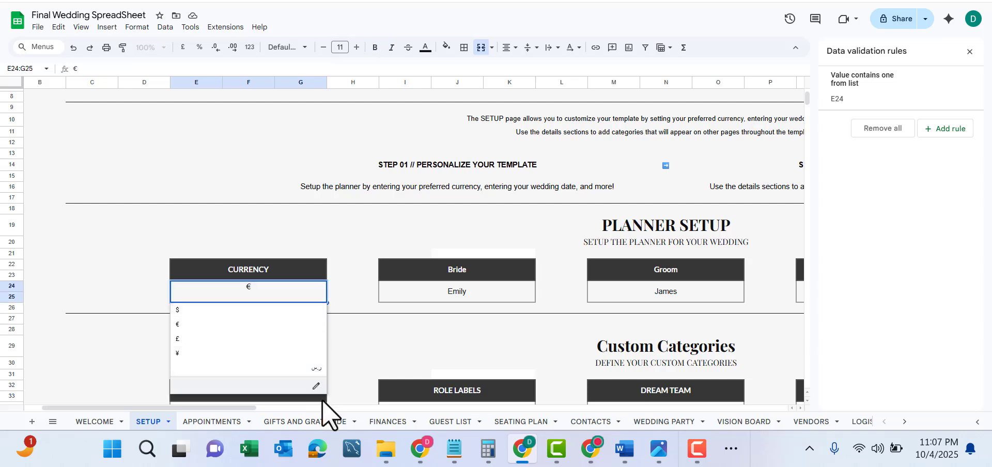
{"action": "left_click", "coordinate": [339, 239]}
Check the bride and groom name cells in Planner Setup and close the data validation rules.
{"action": "left_click", "coordinate": [416, 294]}
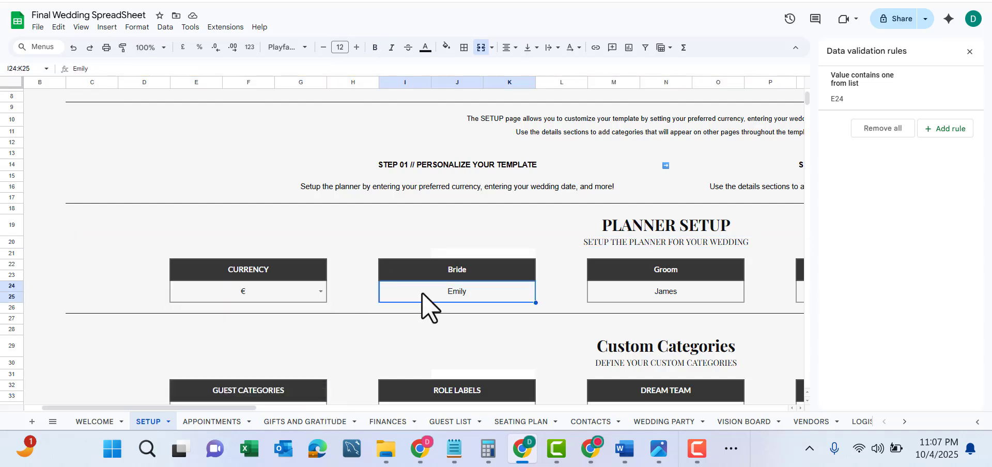
{"action": "left_click", "coordinate": [638, 301]}
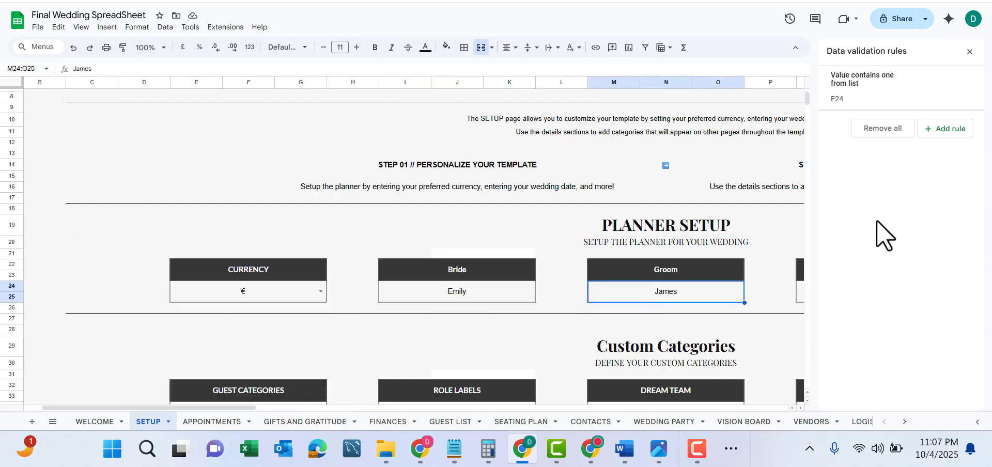
{"action": "left_click", "coordinate": [970, 51]}
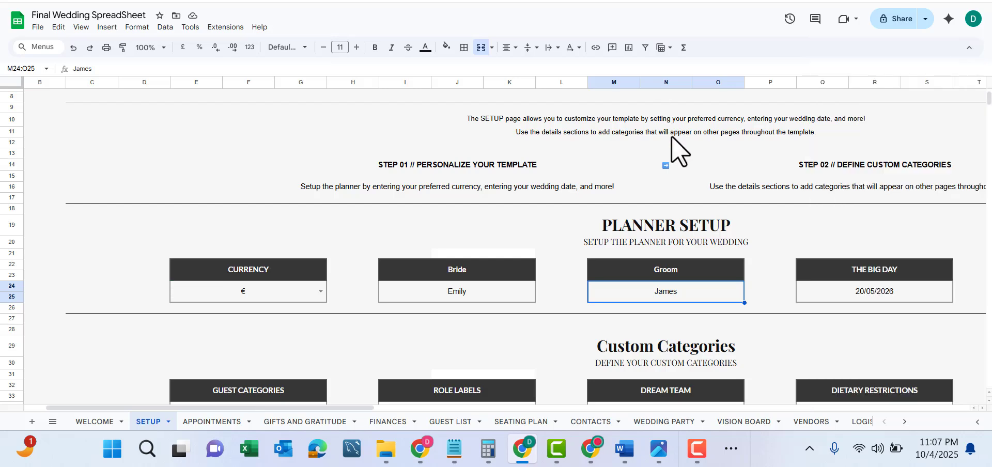
Review the Custom Categories lists on the Setup sheet, from guest categories and role labels through gift category.
{"action": "scroll", "coordinate": [882, 277], "scroll_direction": "down", "scroll_amount": 3}
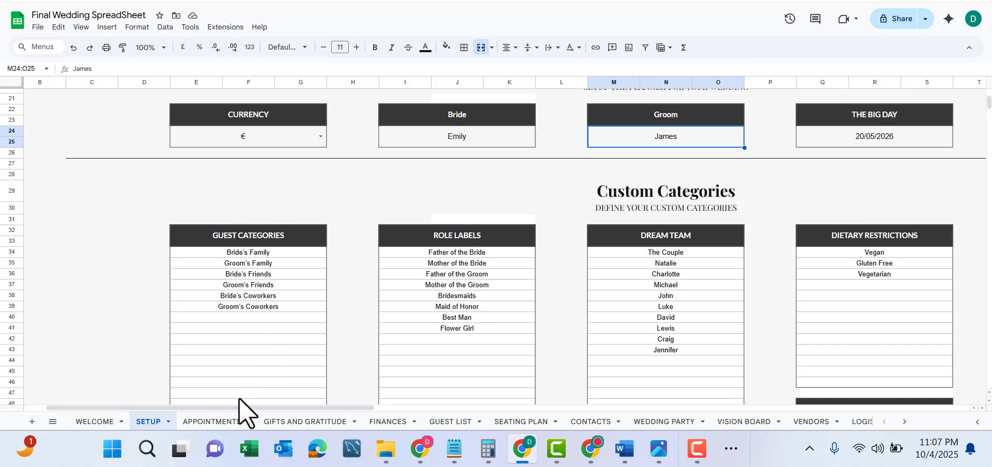
{"action": "left_click_drag", "start_coordinate": [239, 408], "coordinate": [262, 407]}
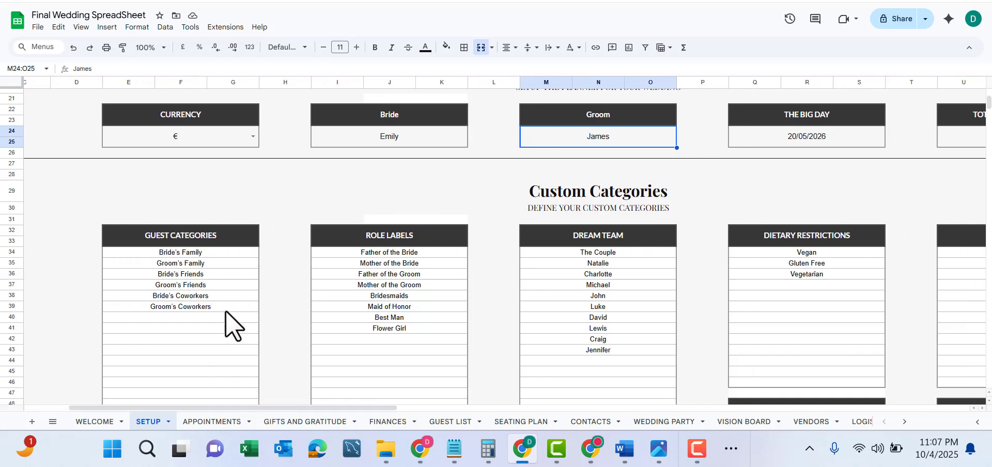
{"action": "left_click", "coordinate": [190, 240]}
{"action": "left_click", "coordinate": [403, 241]}
{"action": "left_click", "coordinate": [631, 230]}
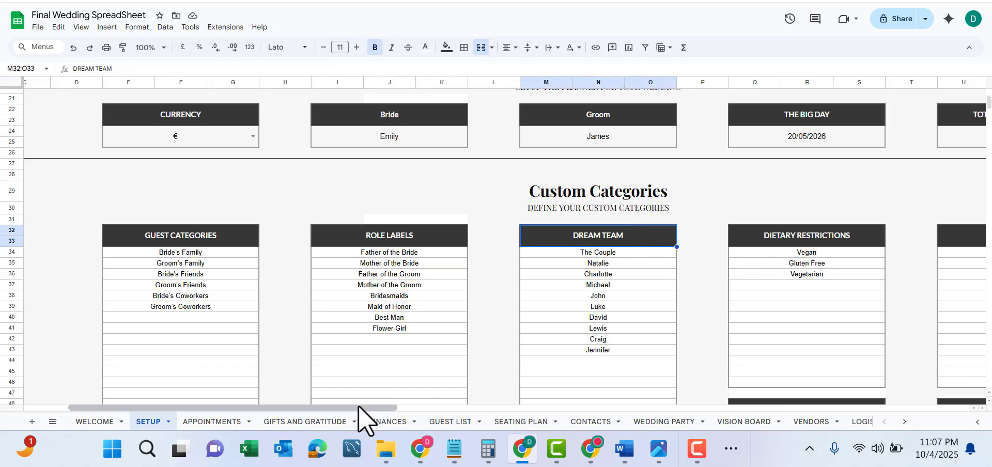
{"action": "left_click_drag", "start_coordinate": [396, 408], "coordinate": [509, 432]}
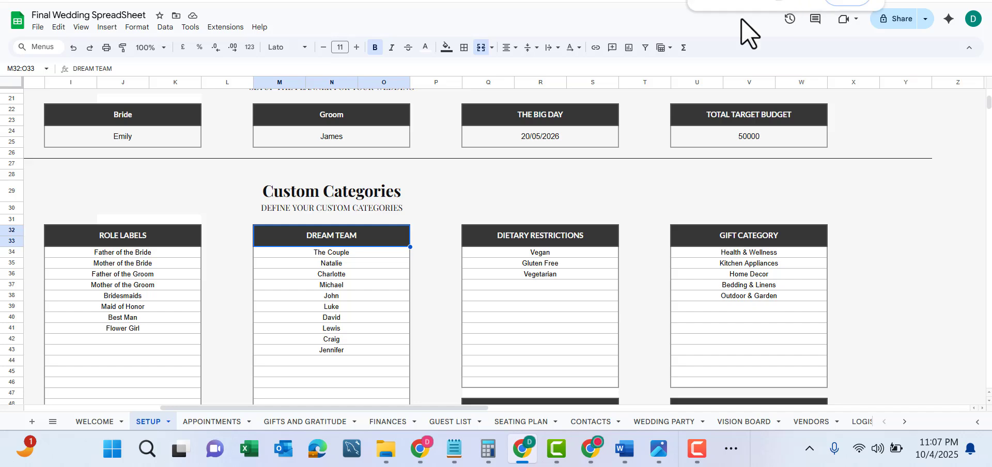
Zoom the page out until all Planner Setup and Custom Categories columns fit on screen together.
{"action": "key", "text": "ctrl+minus"}
{"action": "key", "text": "ctrl+minus"}
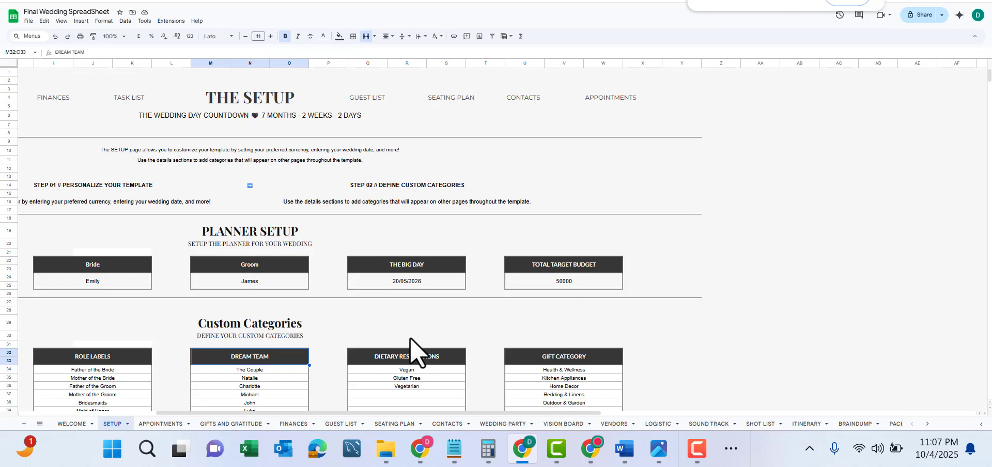
{"action": "left_click", "coordinate": [426, 409]}
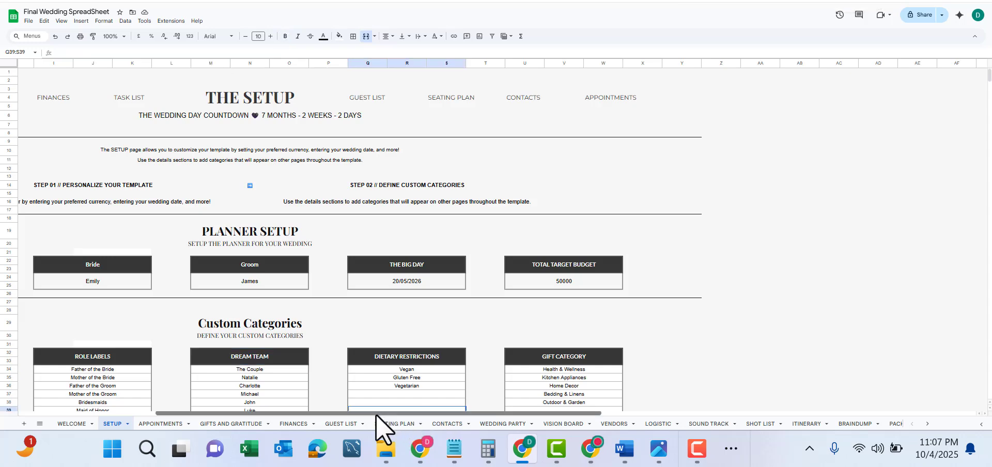
{"action": "left_click_drag", "start_coordinate": [376, 414], "coordinate": [270, 421]}
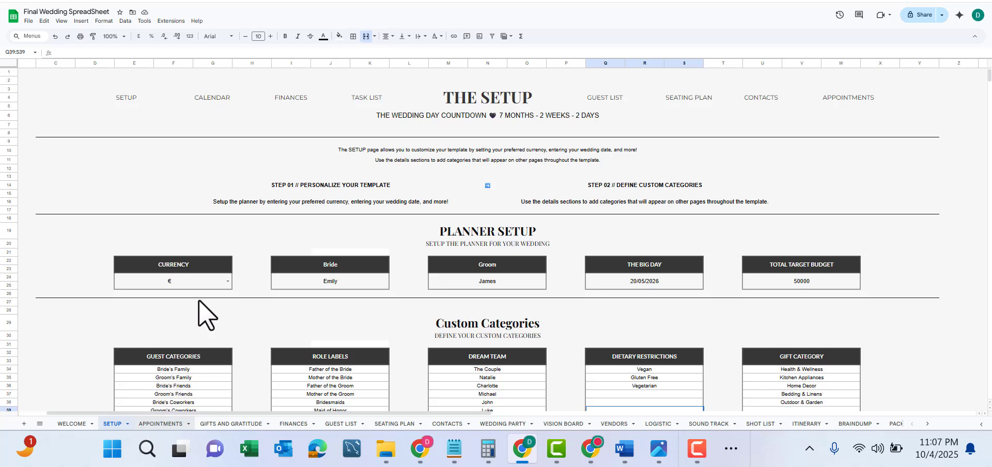
Open the Appointments sheet and view its summary chart and Appointment Tracker table.
{"action": "key", "text": "ctrl+Page_Down"}
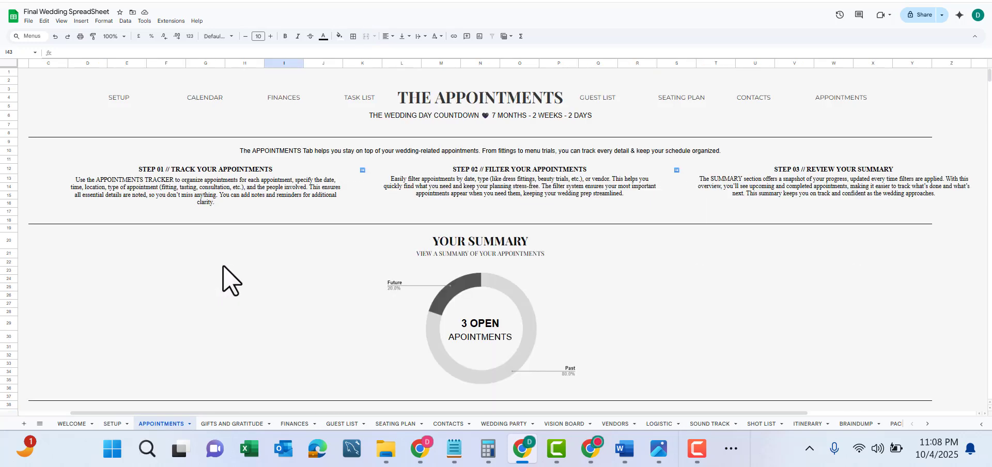
{"action": "scroll", "coordinate": [372, 211], "scroll_direction": "down", "scroll_amount": 5}
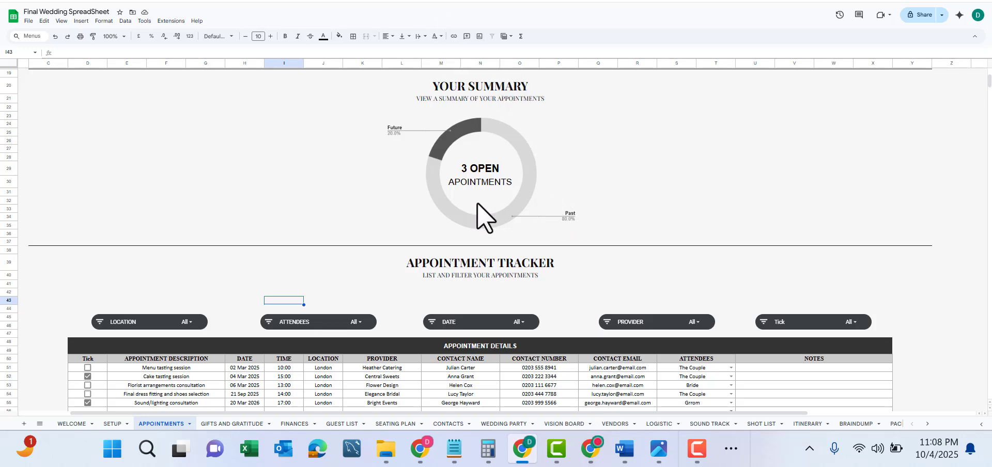
{"action": "scroll", "coordinate": [195, 230], "scroll_direction": "down", "scroll_amount": 3}
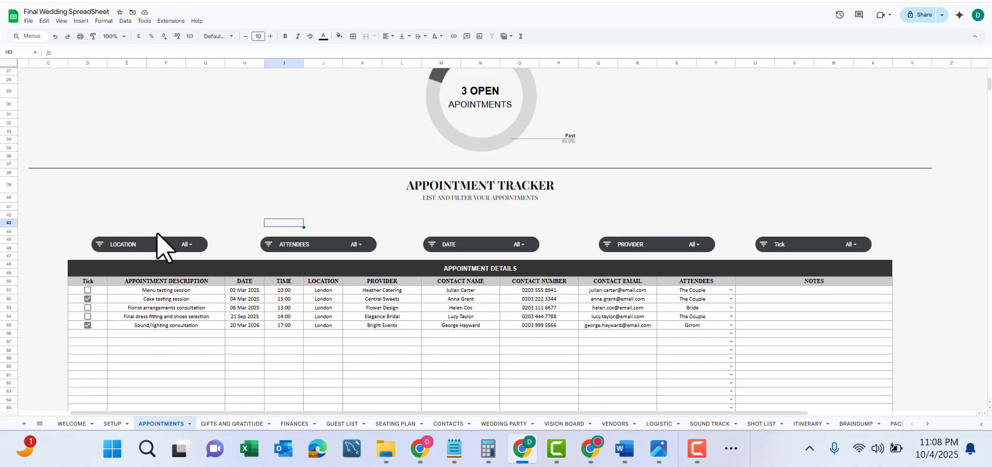
Tick off the final dress fitting and florist consultation appointments, untick the cake tasting session, and check the open appointments chart.
{"action": "left_click", "coordinate": [87, 316]}
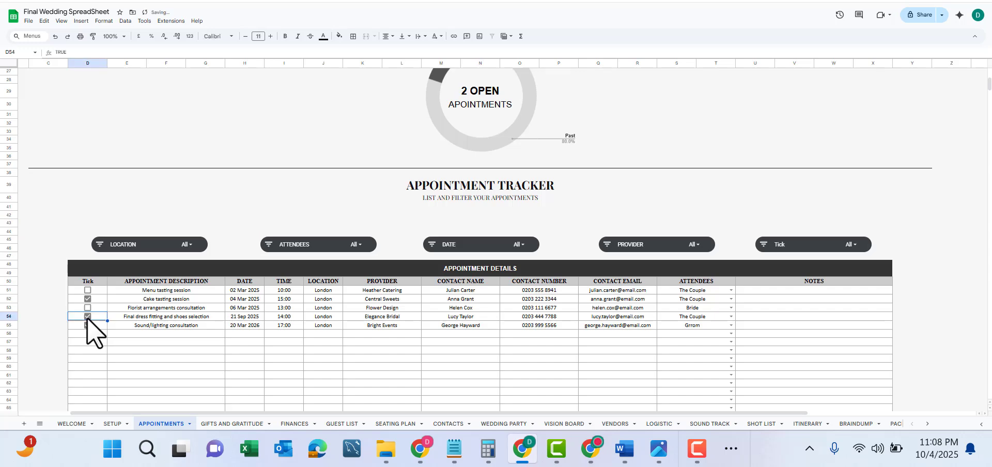
{"action": "left_click", "coordinate": [88, 307]}
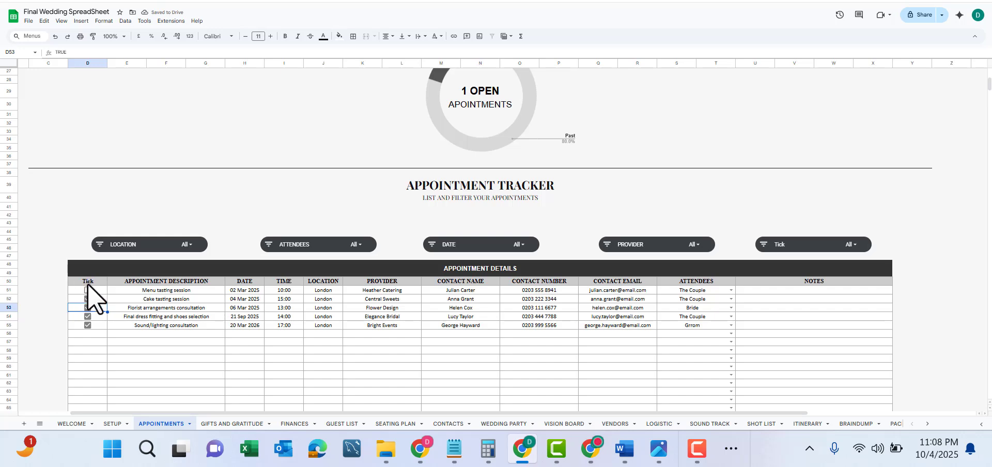
{"action": "left_click", "coordinate": [87, 298]}
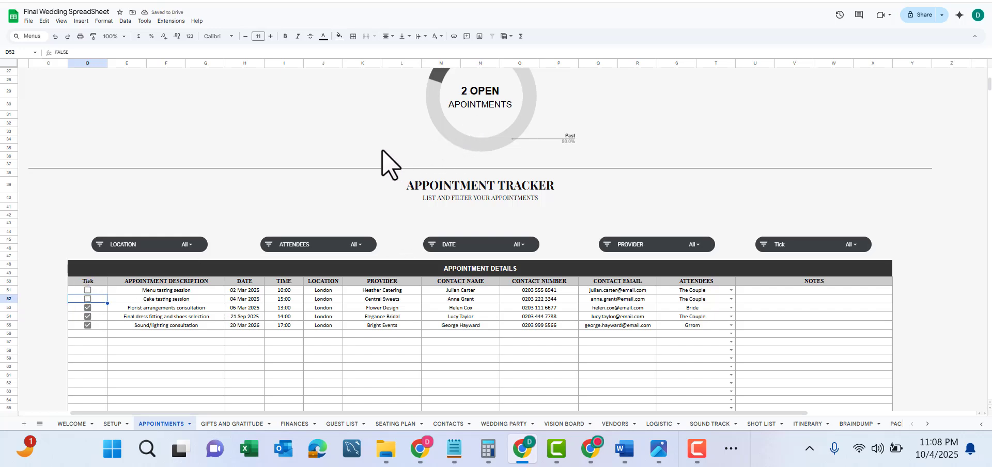
{"action": "scroll", "coordinate": [357, 217], "scroll_direction": "up", "scroll_amount": 3}
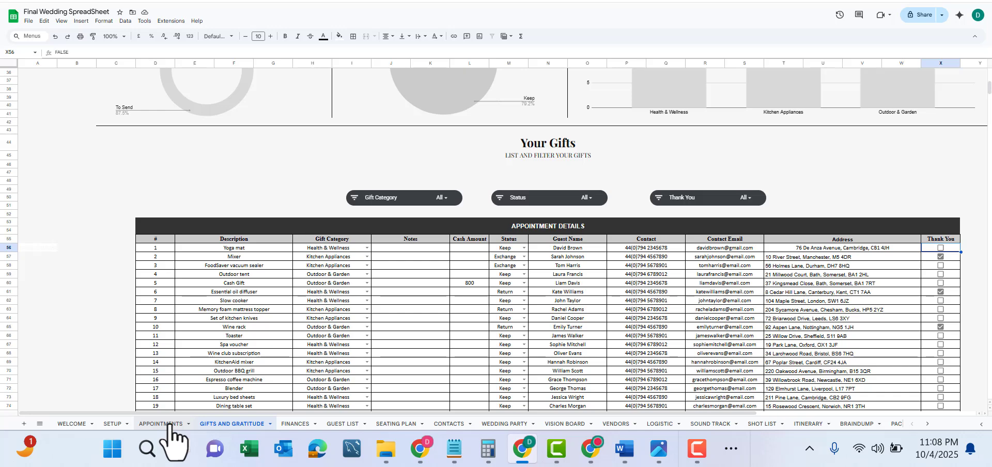
Return to the Appointments sheet and view the available values in the tracker's Location filter.
{"action": "left_click", "coordinate": [161, 424]}
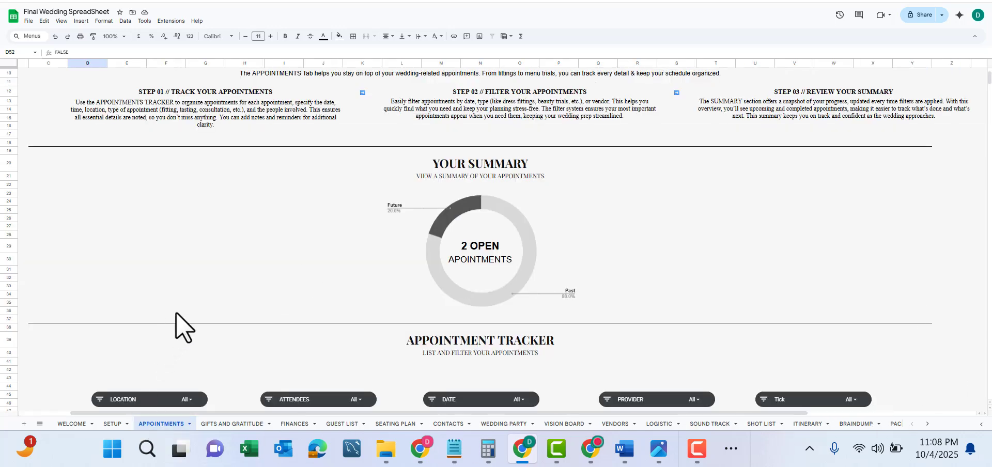
{"action": "scroll", "coordinate": [173, 310], "scroll_direction": "down", "scroll_amount": 3}
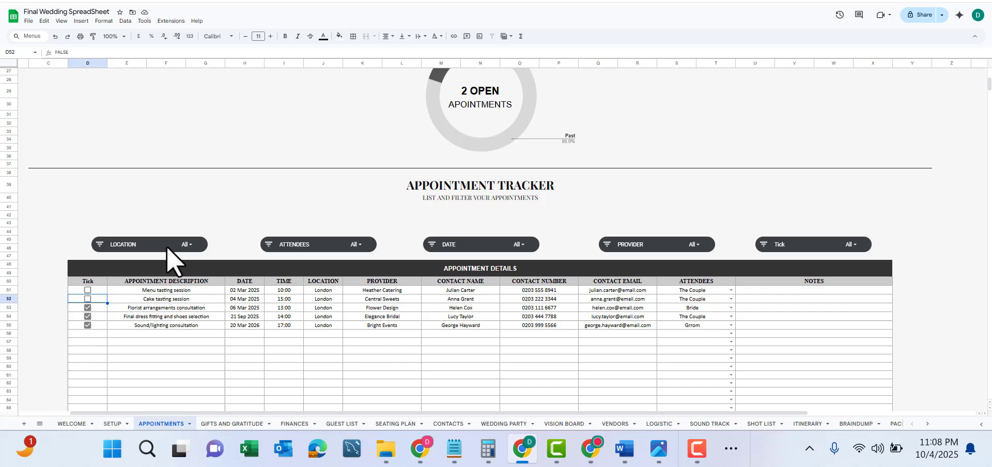
{"action": "left_click", "coordinate": [99, 245]}
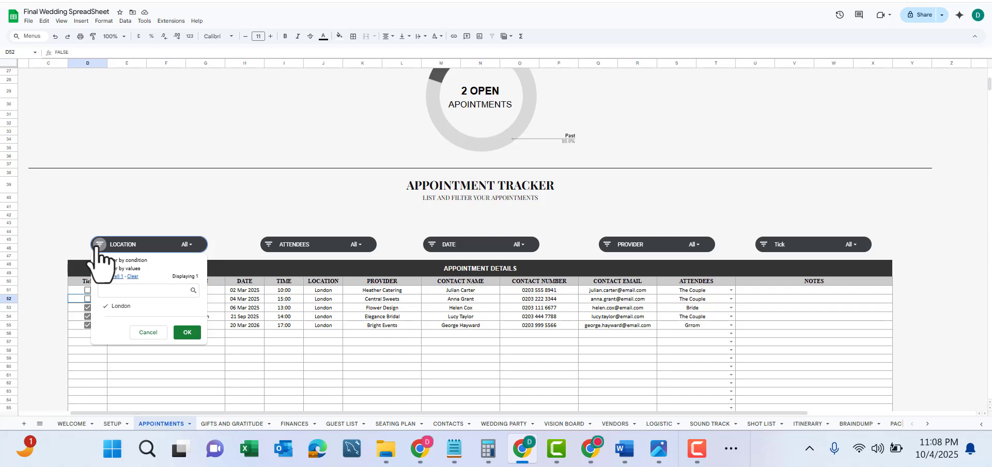
{"action": "left_click", "coordinate": [100, 245]}
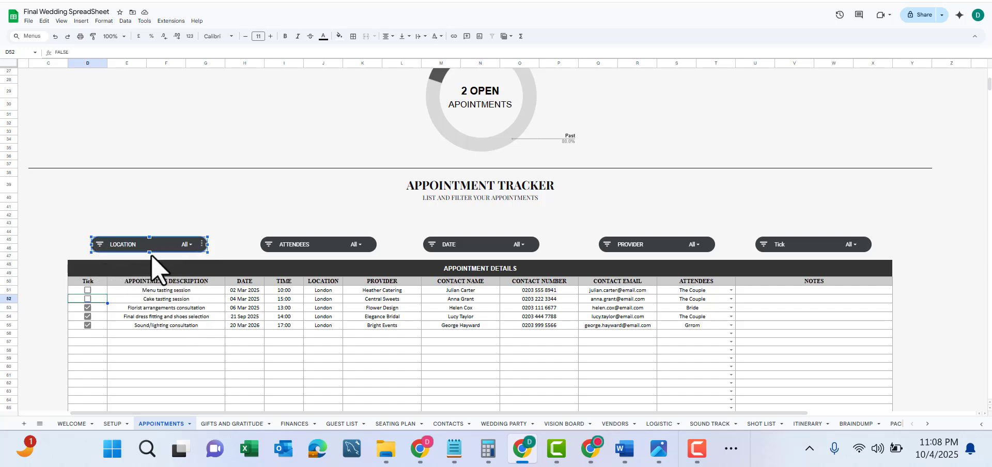
Filter the Appointment Tracker by attendees to show only Bride.
{"action": "left_click", "coordinate": [269, 243]}
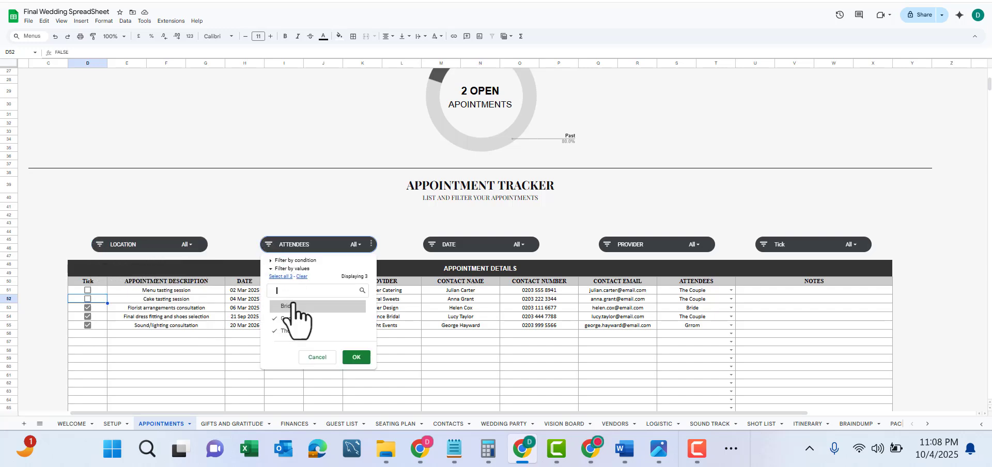
{"action": "left_click", "coordinate": [282, 318]}
{"action": "left_click", "coordinate": [356, 357]}
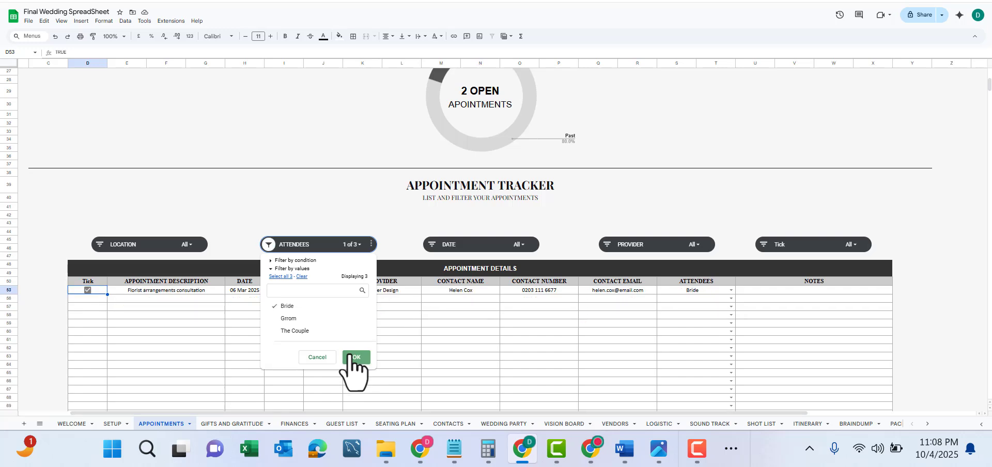
Reset the Attendees filter to include all attendee values.
{"action": "left_click", "coordinate": [269, 246]}
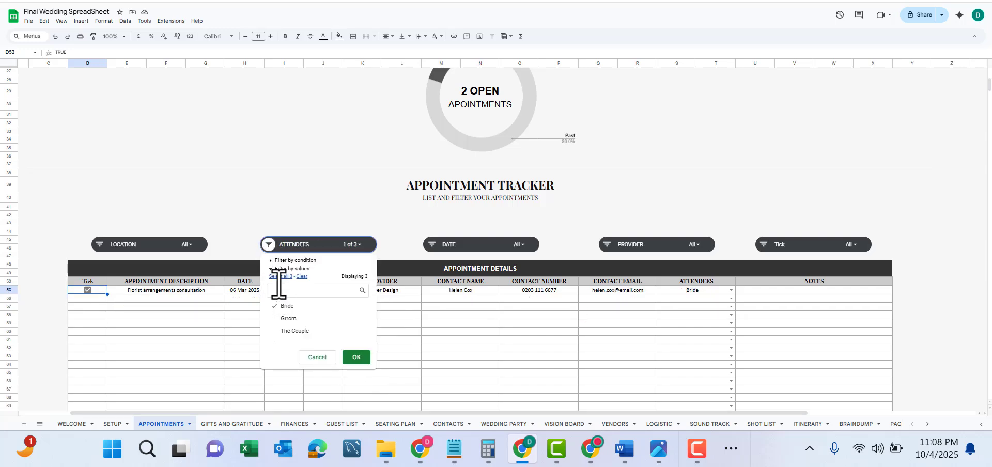
{"action": "left_click", "coordinate": [281, 277]}
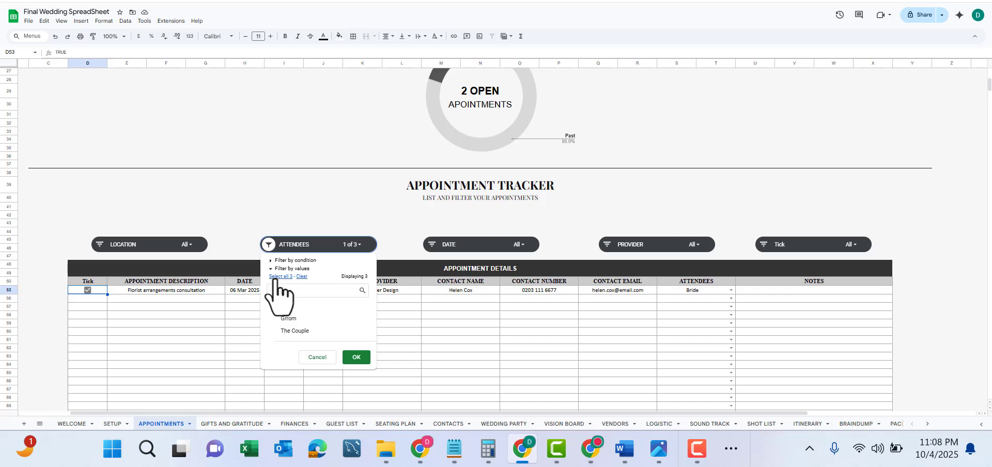
{"action": "left_click", "coordinate": [356, 358]}
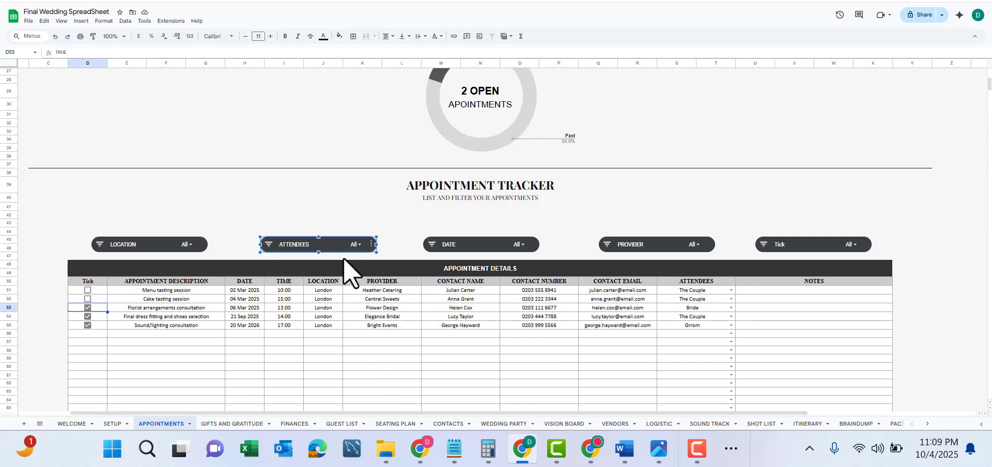
{"action": "left_click", "coordinate": [288, 206]}
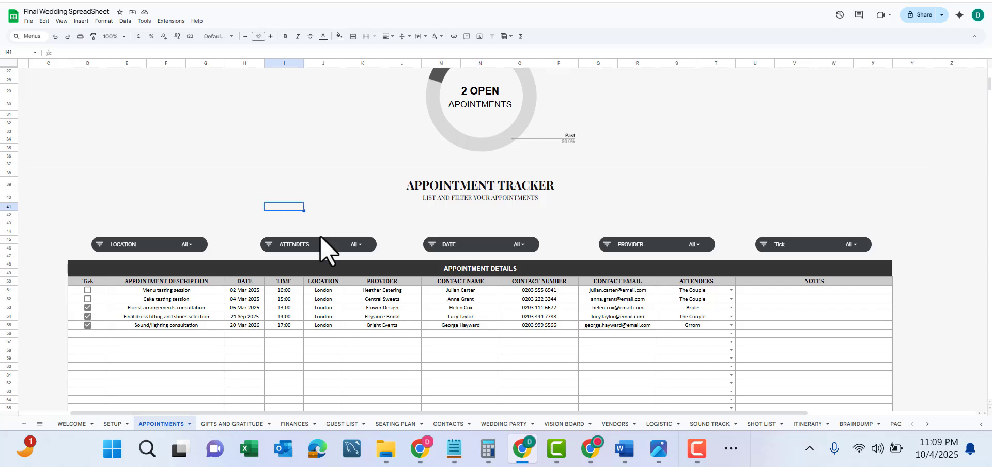
Open the Gifts and Gratitude sheet and review its instructions, summary totals and charts, including the thank-you notes and cash amount cells.
{"action": "scroll", "coordinate": [310, 269], "scroll_direction": "up", "scroll_amount": 5}
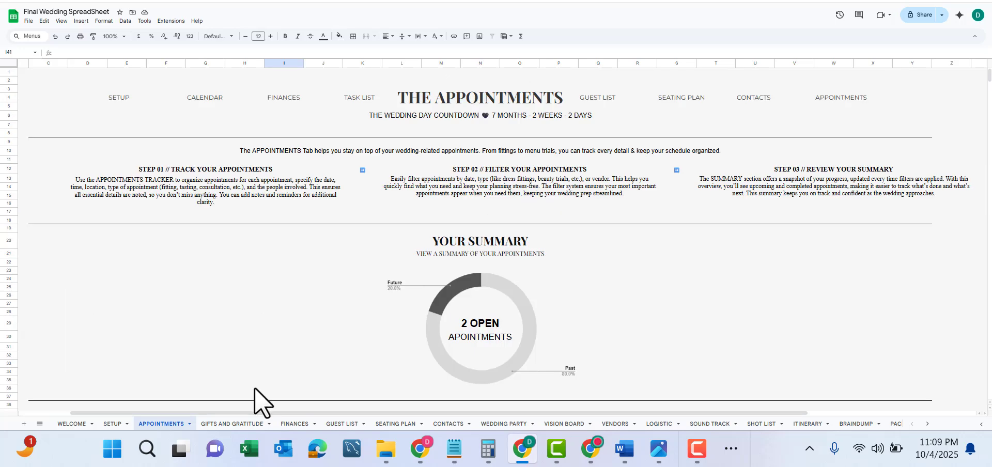
{"action": "left_click", "coordinate": [235, 424]}
{"action": "scroll", "coordinate": [387, 191], "scroll_direction": "up", "scroll_amount": 3}
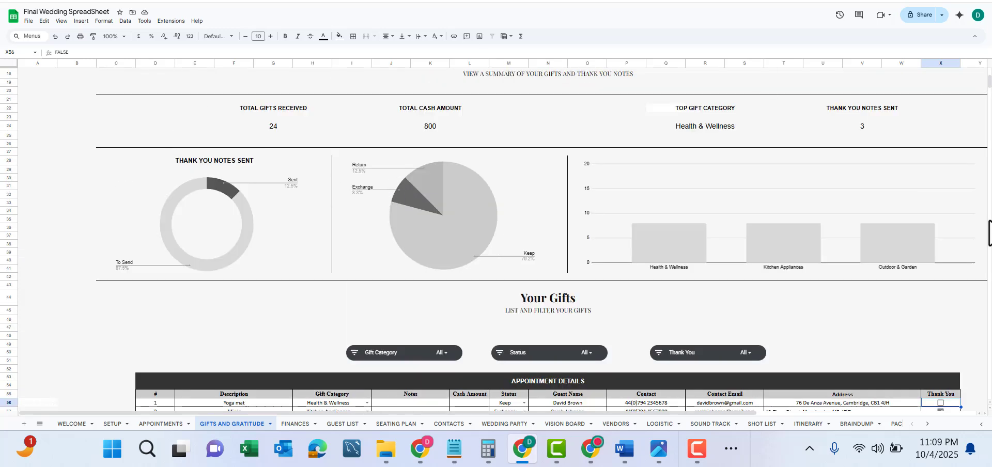
{"action": "scroll", "coordinate": [310, 254], "scroll_direction": "up", "scroll_amount": 2}
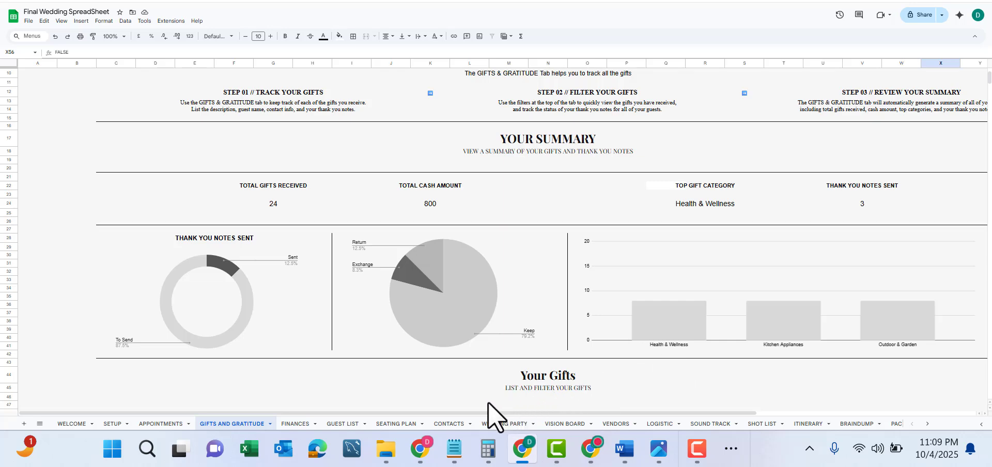
{"action": "left_click_drag", "start_coordinate": [457, 413], "coordinate": [589, 425]}
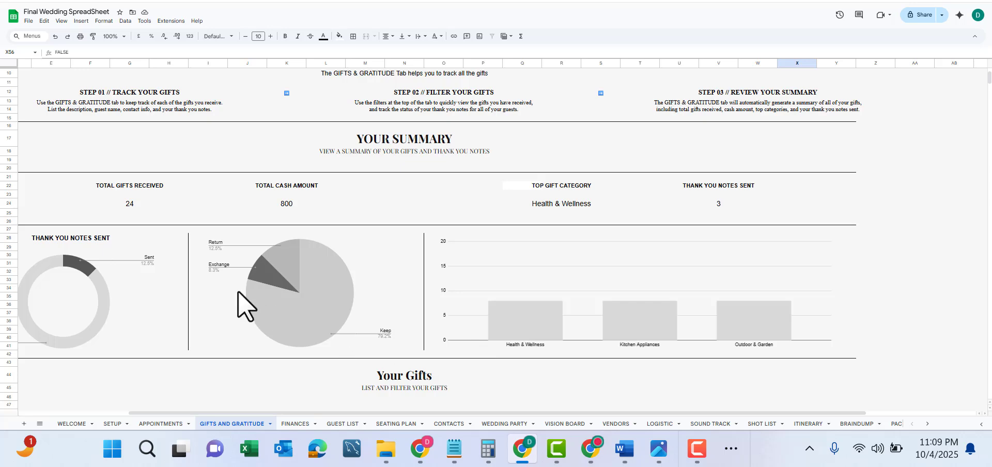
{"action": "scroll", "coordinate": [253, 299], "scroll_direction": "up", "scroll_amount": 3}
{"action": "left_click_drag", "start_coordinate": [476, 414], "coordinate": [307, 413]}
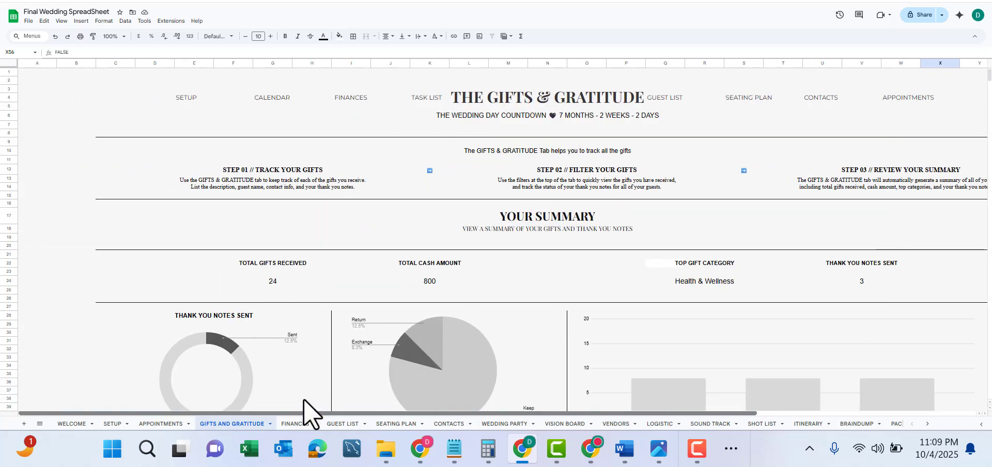
{"action": "left_click", "coordinate": [693, 285]}
{"action": "left_click", "coordinate": [445, 262]}
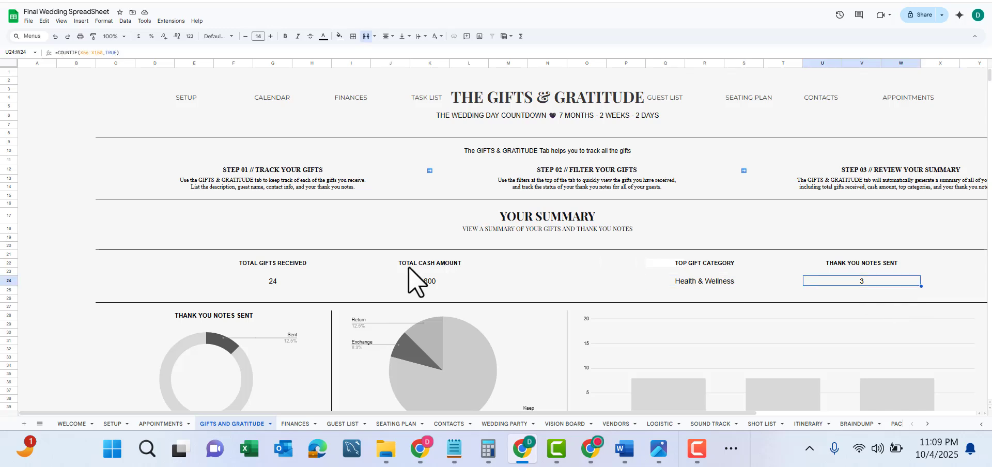
View the Your Gifts table and try the Thank You checkbox for the yoga mat gift.
{"action": "scroll", "coordinate": [350, 236], "scroll_direction": "down", "scroll_amount": 3}
{"action": "scroll", "coordinate": [361, 249], "scroll_direction": "down", "scroll_amount": 5}
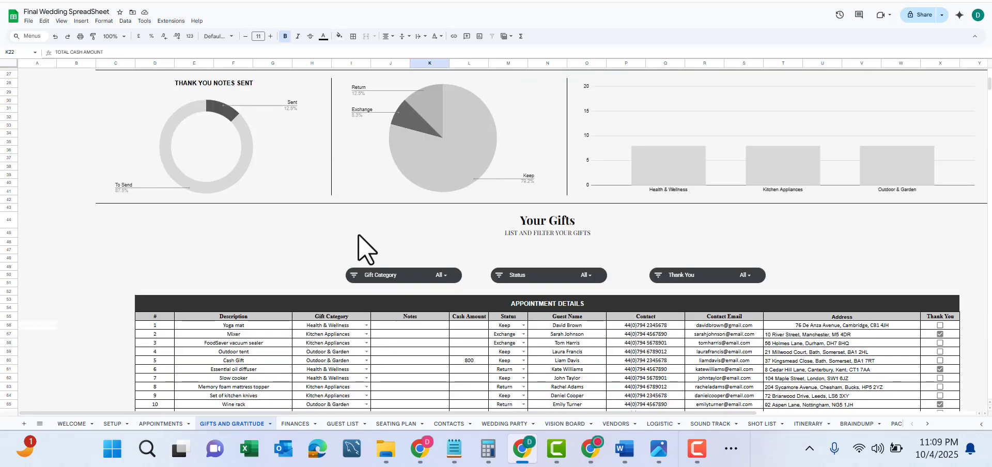
{"action": "scroll", "coordinate": [568, 303], "scroll_direction": "down", "scroll_amount": 3}
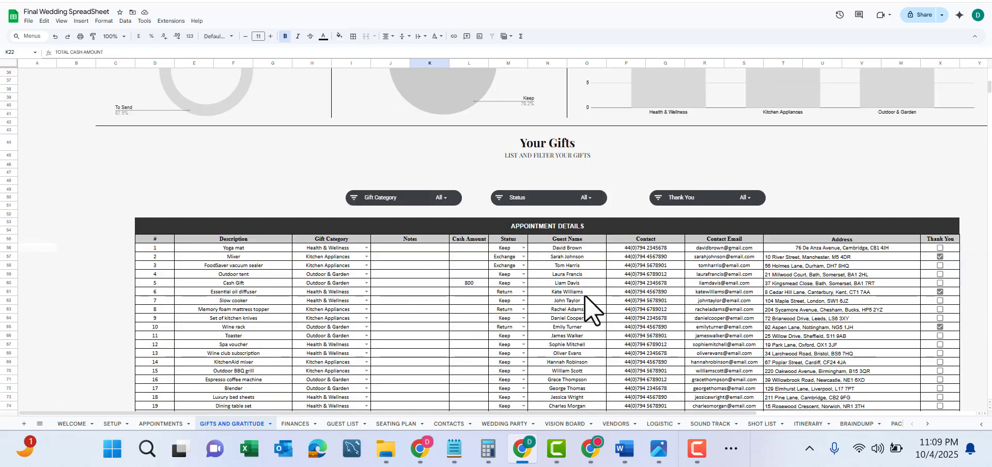
{"action": "left_click", "coordinate": [940, 248]}
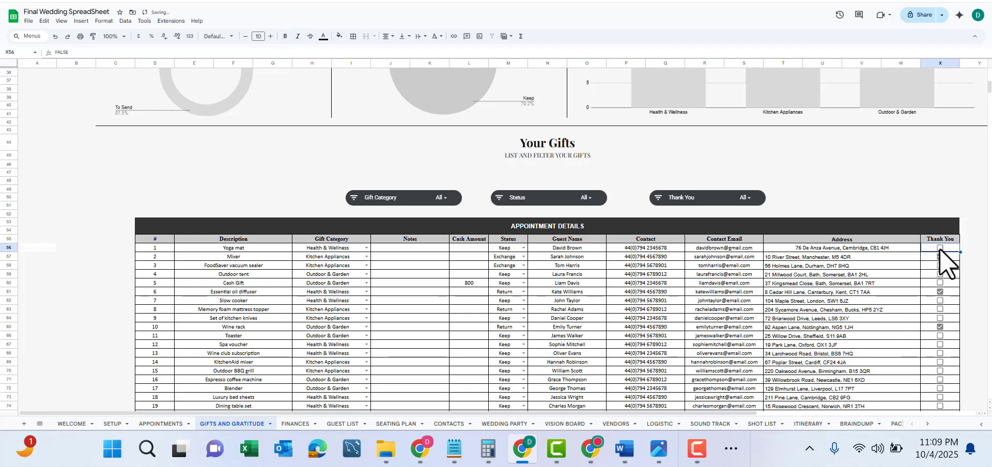
Inspect the yoga mat's Gift Category dropdown rule and confirm its source range SETUP!$U$34:$U$46.
{"action": "left_click", "coordinate": [356, 249]}
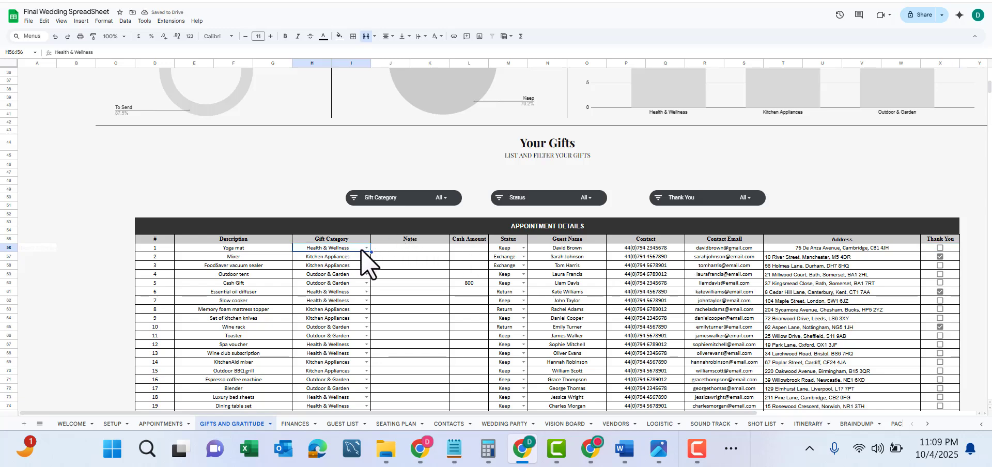
{"action": "double_click", "coordinate": [368, 248]}
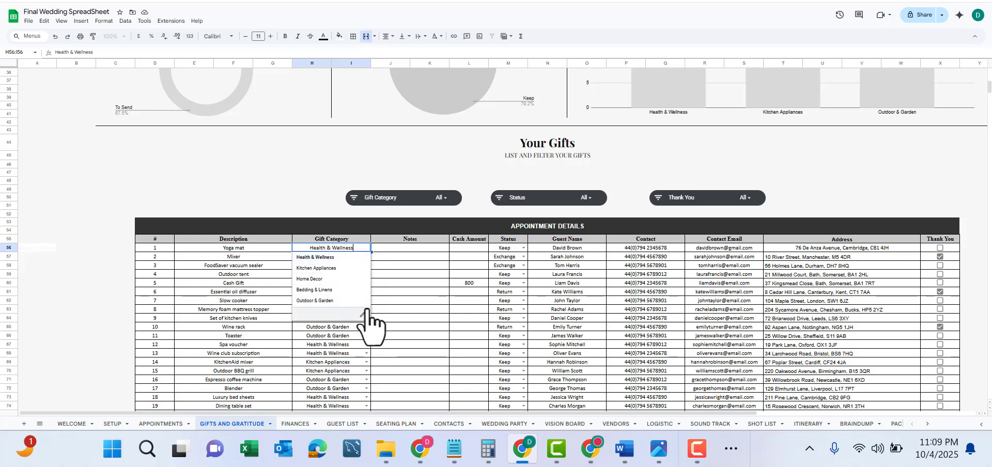
{"action": "left_click", "coordinate": [364, 313]}
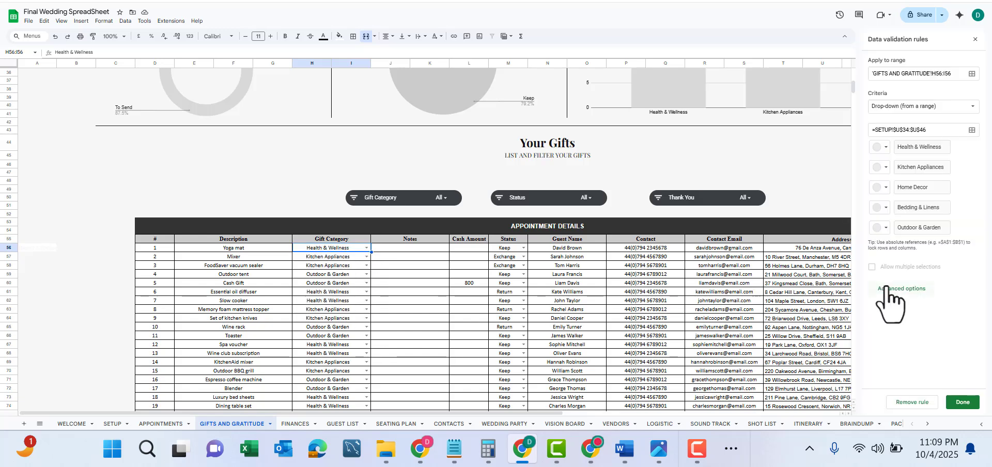
{"action": "left_click", "coordinate": [972, 130]}
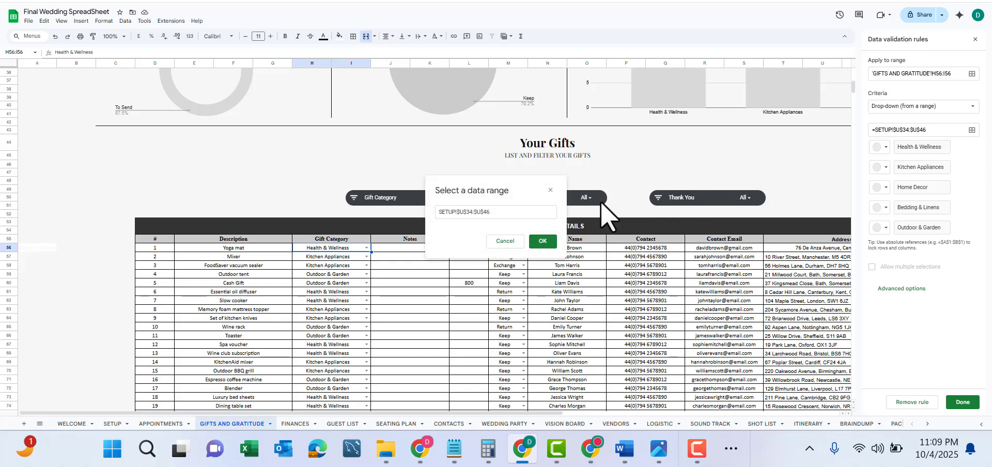
{"action": "left_click", "coordinate": [542, 241]}
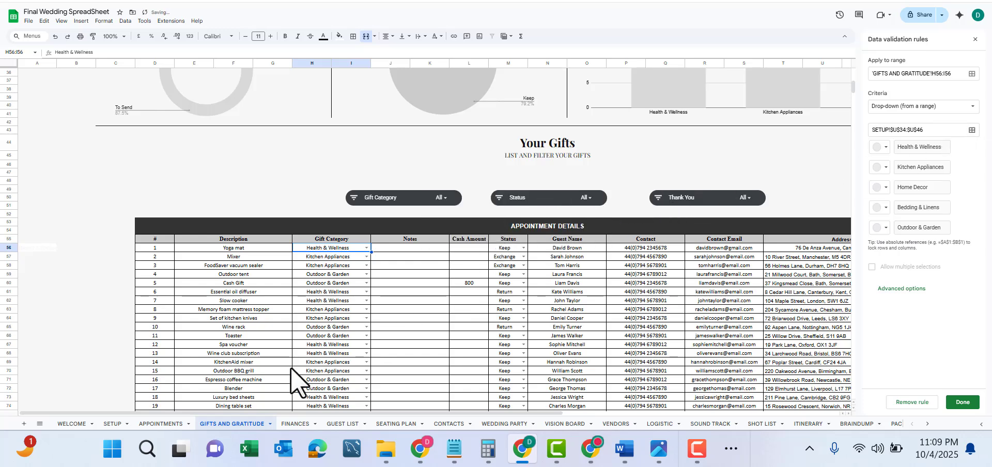
Open the Setup sheet and examine the Gift Category list and its empty rows that feed the dropdown.
{"action": "left_click", "coordinate": [125, 425]}
{"action": "scroll", "coordinate": [537, 223], "scroll_direction": "down", "scroll_amount": 3}
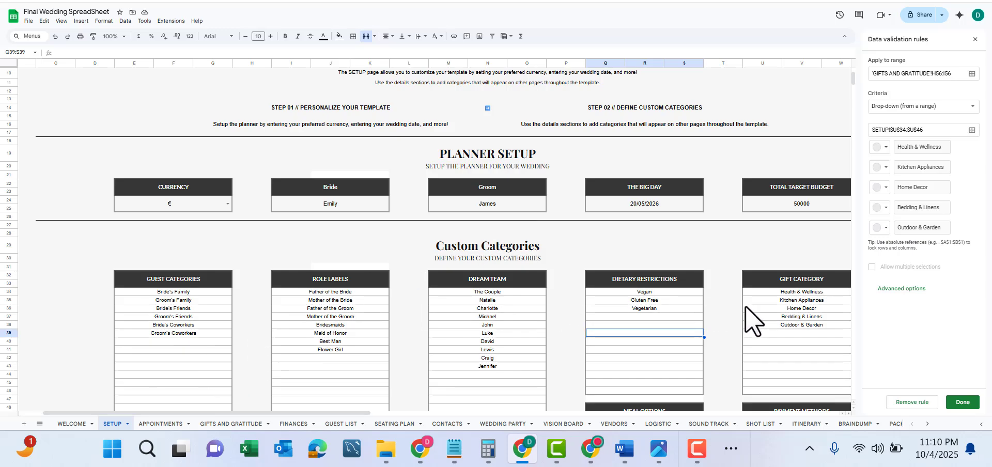
{"action": "left_click", "coordinate": [796, 339]}
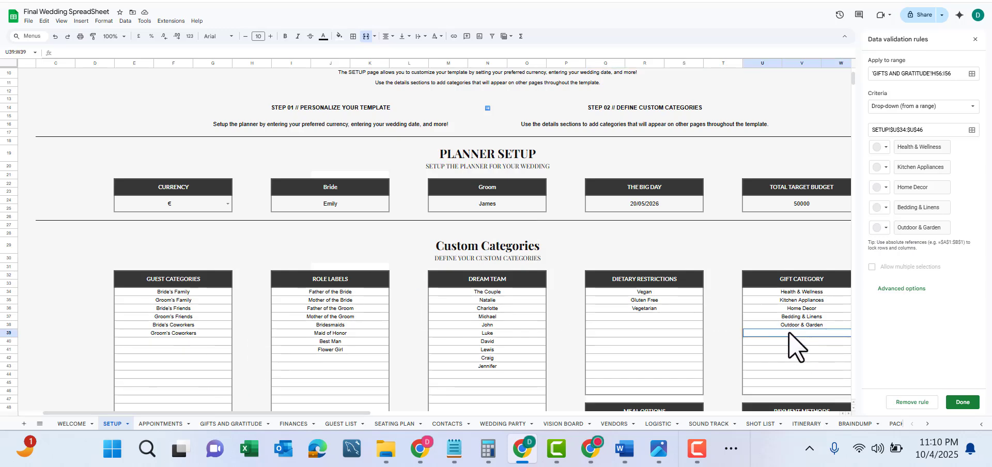
{"action": "left_click_drag", "start_coordinate": [789, 293], "coordinate": [790, 316]}
{"action": "left_click_drag", "start_coordinate": [796, 349], "coordinate": [786, 365]}
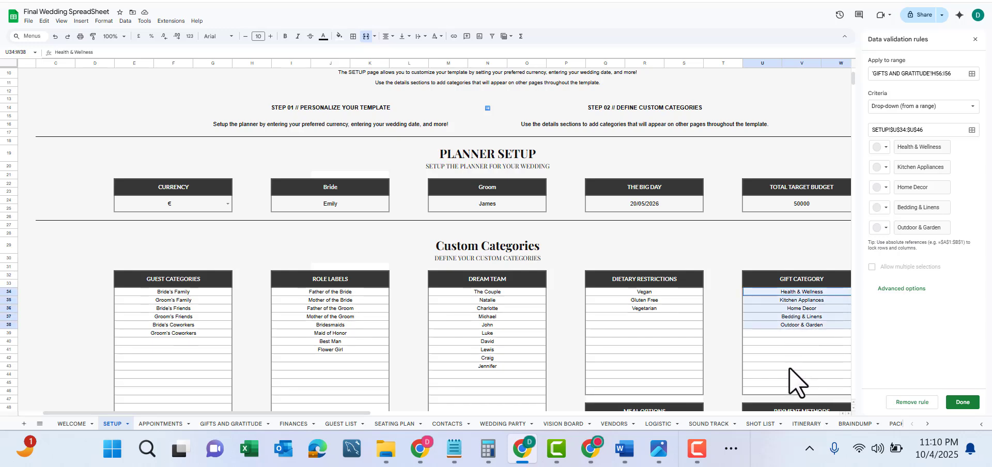
Open the Finances sheet, close the data validation rules, and view the summary totals and Total Paid vs Remaining chart.
{"action": "left_click", "coordinate": [292, 424]}
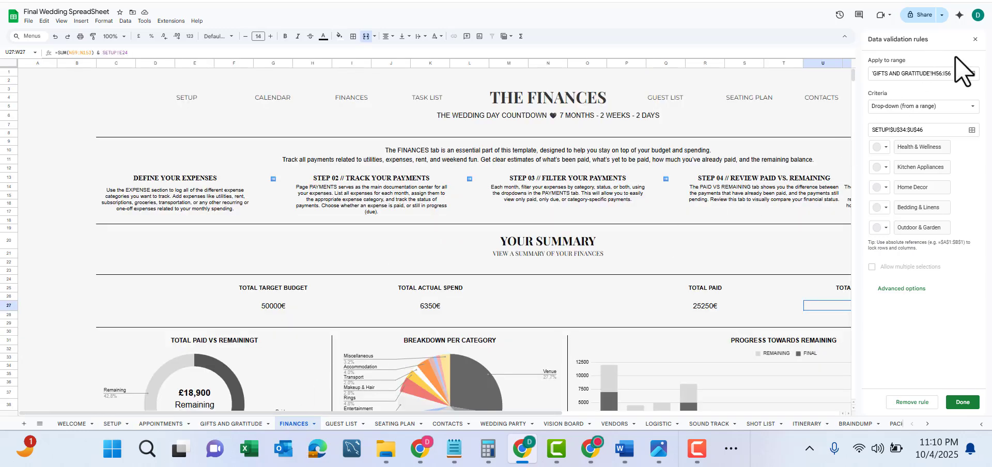
{"action": "left_click", "coordinate": [975, 39]}
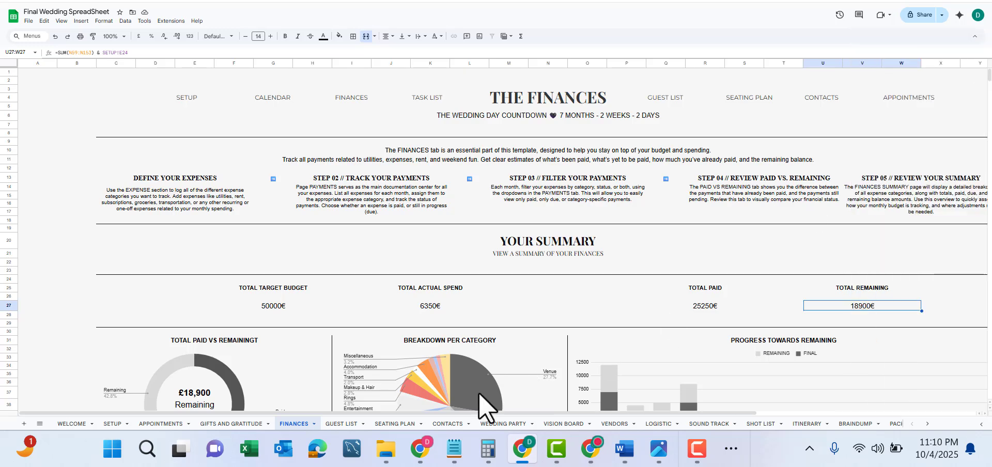
{"action": "left_click", "coordinate": [132, 333]}
{"action": "scroll", "coordinate": [187, 300], "scroll_direction": "down", "scroll_amount": 3}
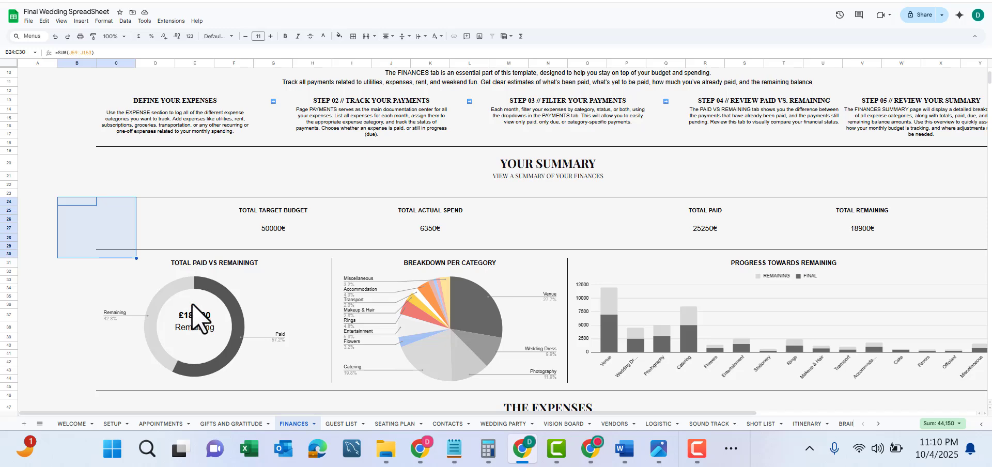
{"action": "left_click", "coordinate": [192, 305]}
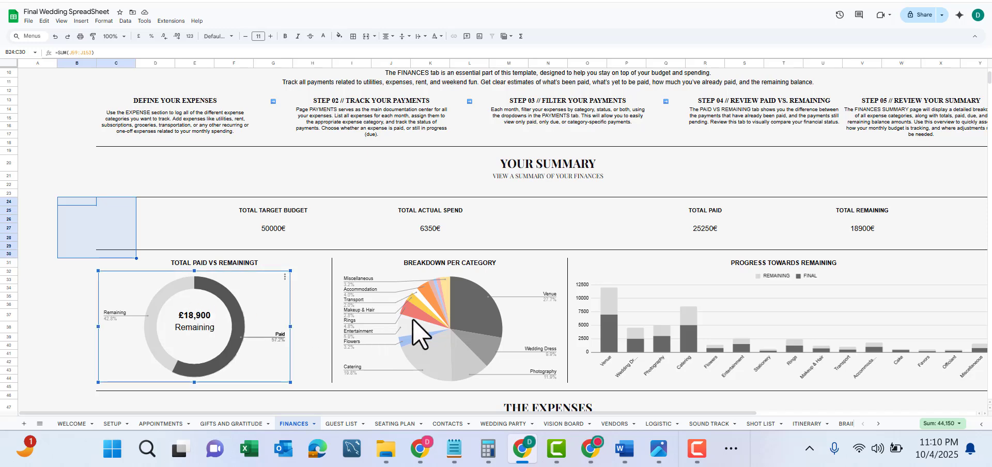
View the Finances category breakdown and progress charts, and the Expenses table with its slicers.
{"action": "left_click", "coordinate": [447, 274]}
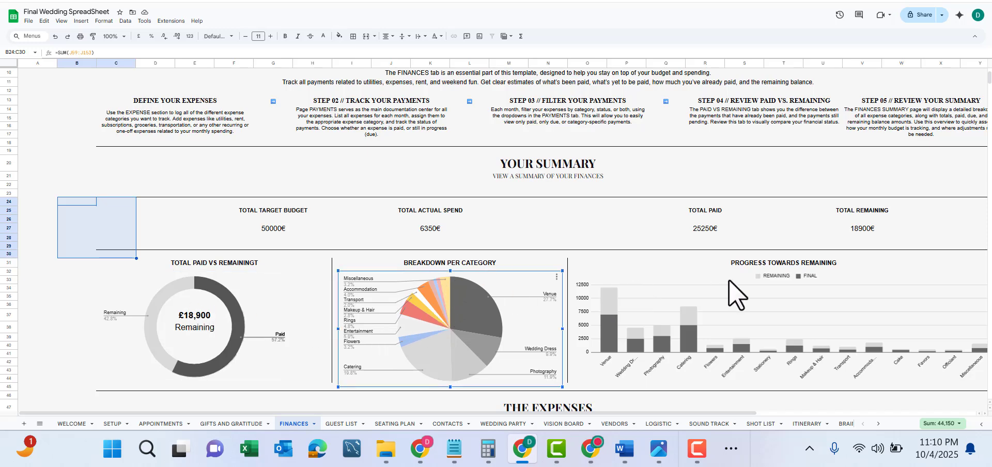
{"action": "left_click", "coordinate": [736, 294]}
{"action": "scroll", "coordinate": [736, 294], "scroll_direction": "down", "scroll_amount": 3}
{"action": "scroll", "coordinate": [736, 295], "scroll_direction": "down", "scroll_amount": 5}
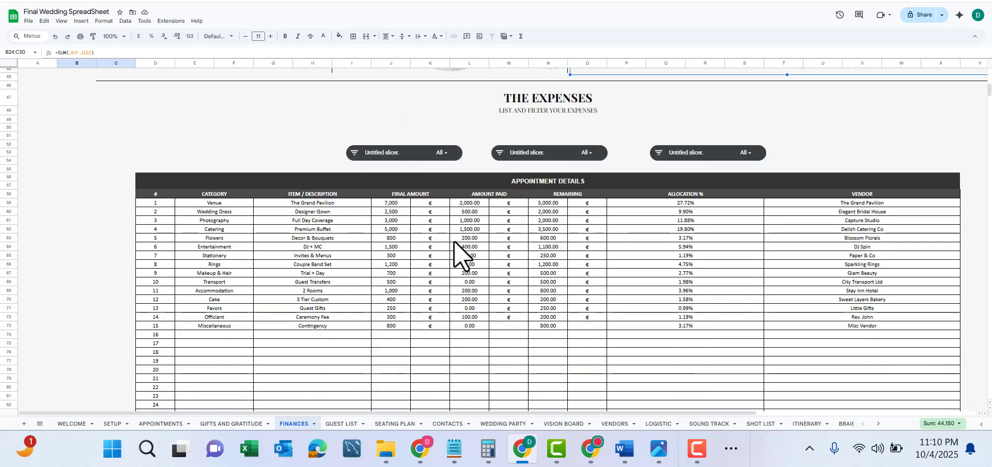
{"action": "scroll", "coordinate": [454, 243], "scroll_direction": "down", "scroll_amount": 3}
{"action": "scroll", "coordinate": [372, 408], "scroll_direction": "up", "scroll_amount": 12}
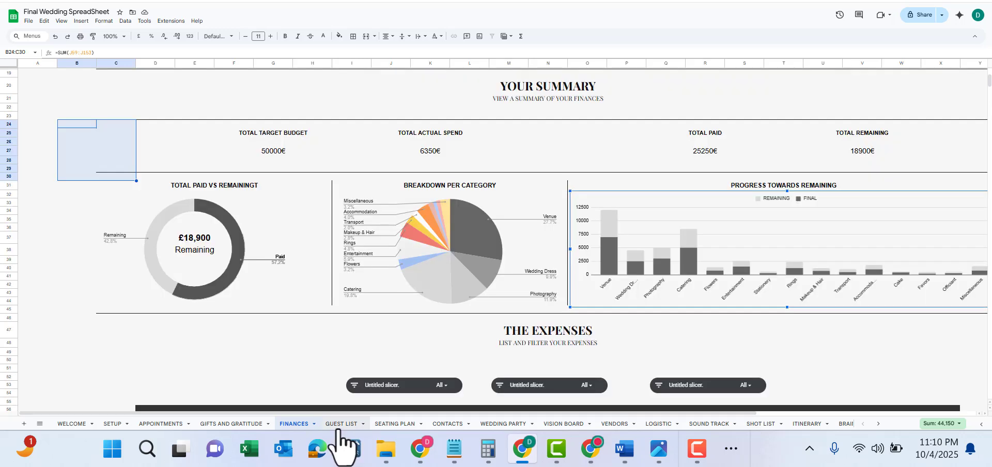
Open the Guest List sheet and view its RSVP and guest category charts and the guest details table.
{"action": "left_click", "coordinate": [341, 424]}
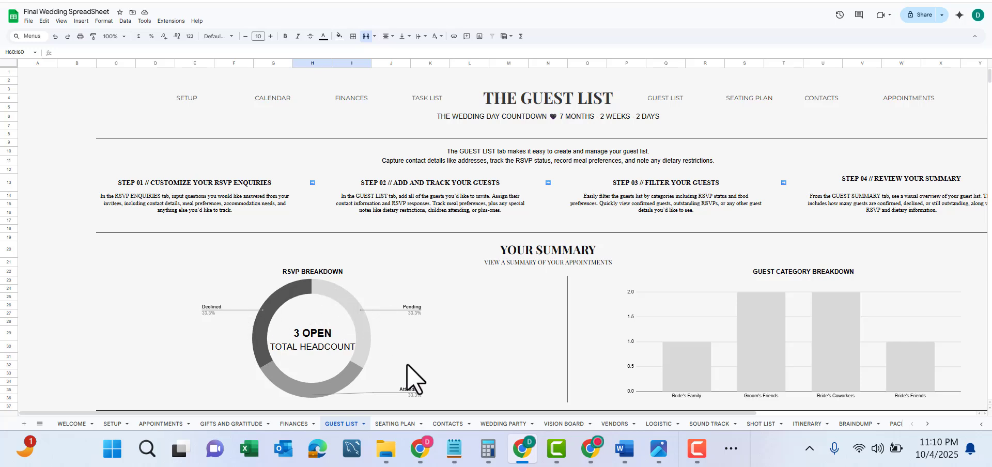
{"action": "scroll", "coordinate": [937, 247], "scroll_direction": "down", "scroll_amount": 3}
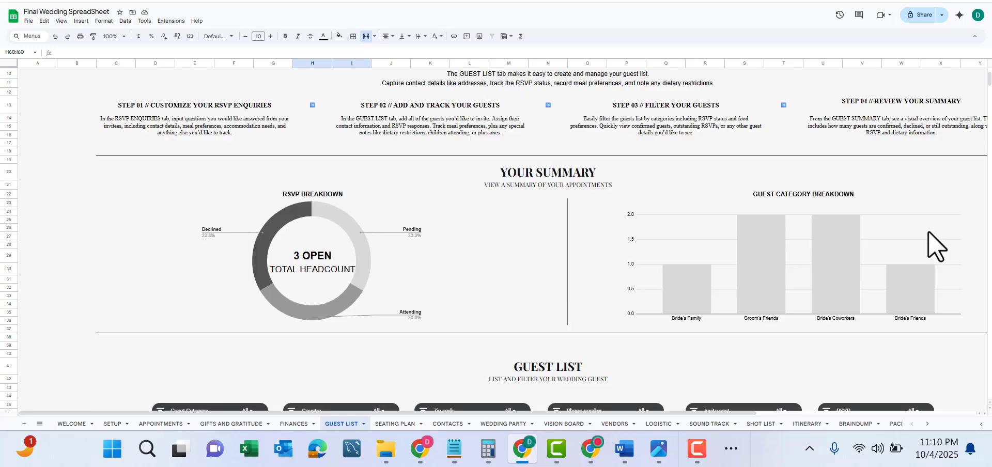
{"action": "scroll", "coordinate": [937, 247], "scroll_direction": "down", "scroll_amount": 8}
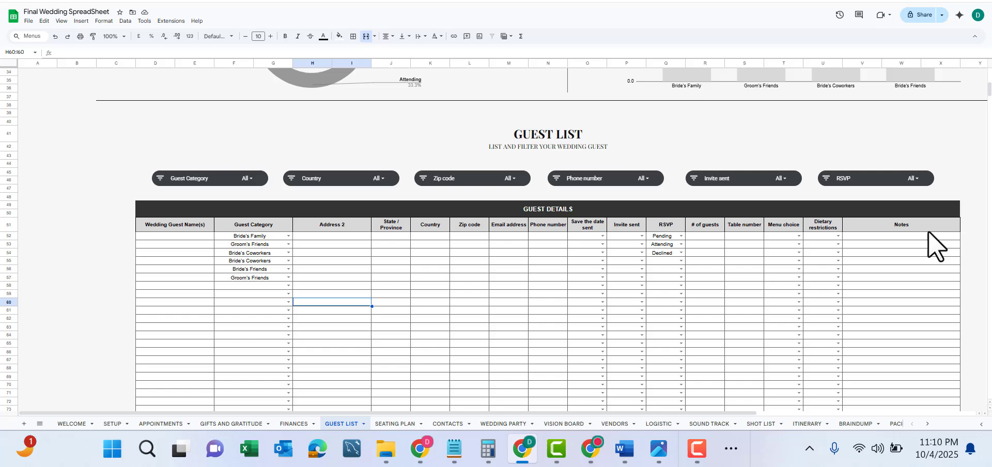
Inspect the RSVP, Dietary restrictions, Menu choice and Guest Category dropdown options in the guest details table without changing any value.
{"action": "left_click", "coordinate": [681, 260]}
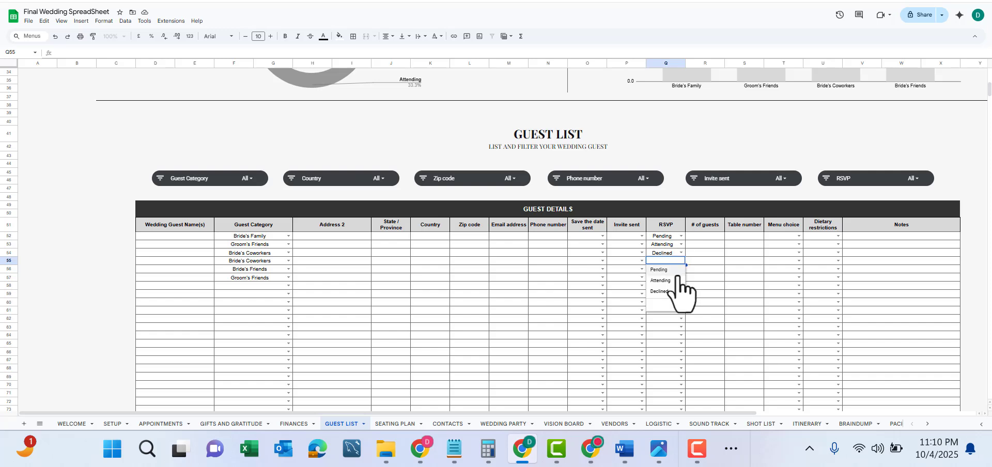
{"action": "left_click", "coordinate": [734, 269]}
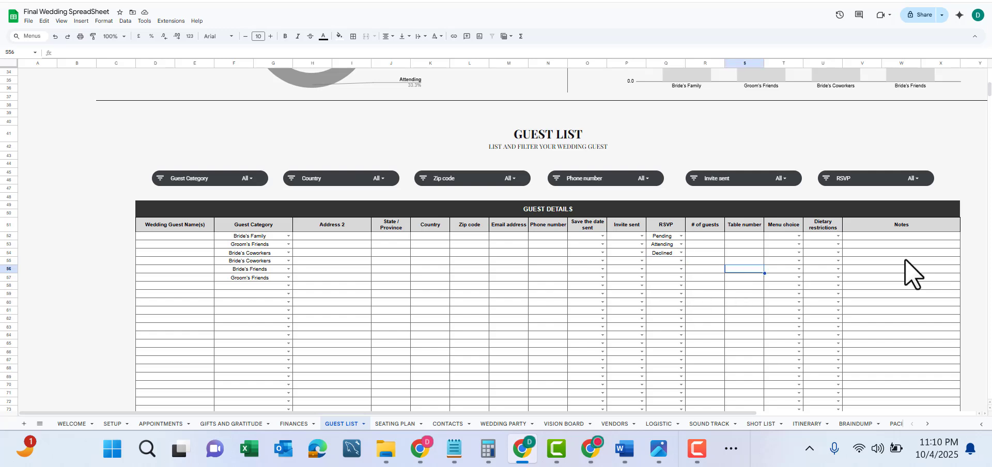
{"action": "left_click", "coordinate": [838, 235]}
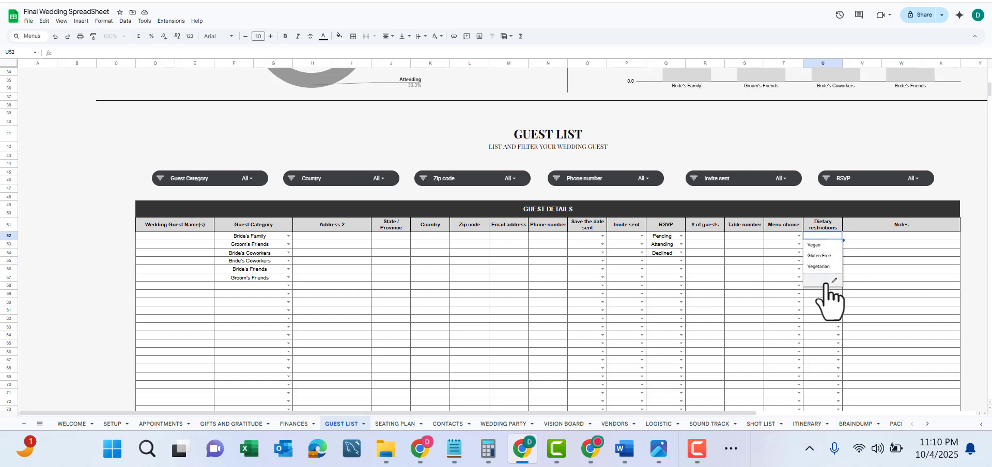
{"action": "left_click", "coordinate": [798, 237]}
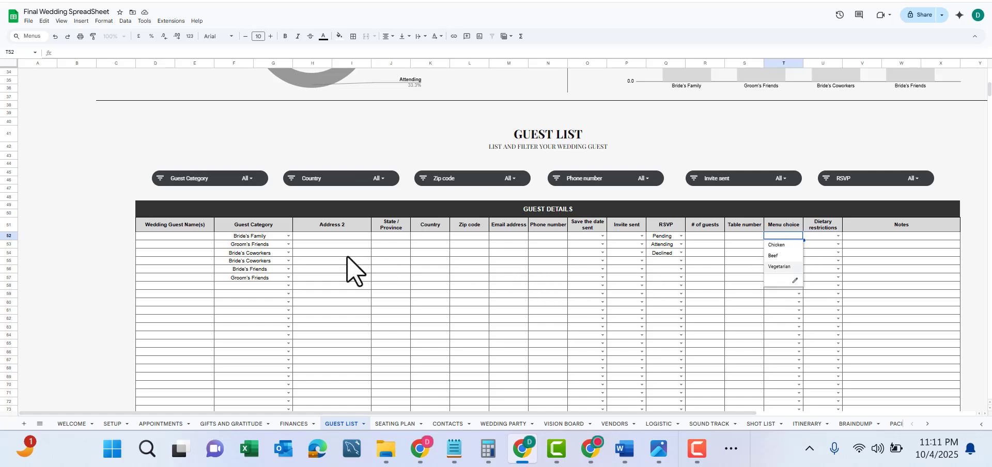
{"action": "left_click", "coordinate": [288, 235]}
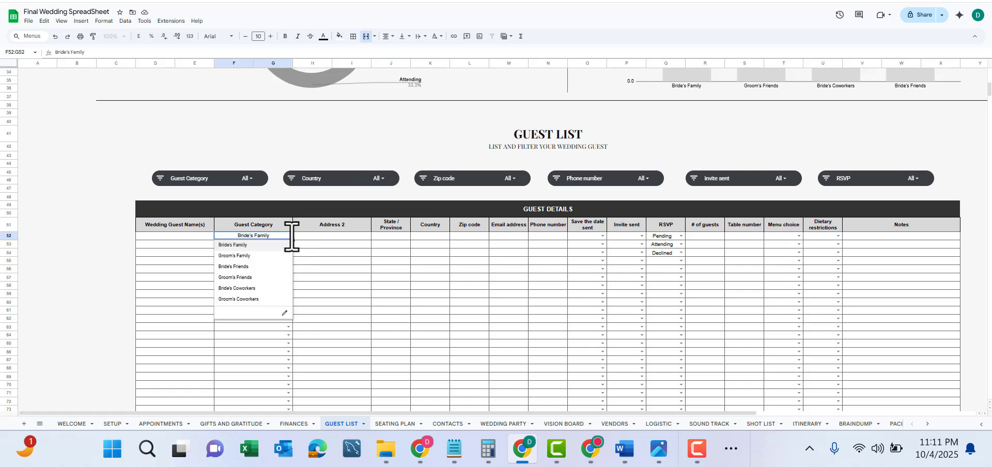
{"action": "left_click", "coordinate": [407, 287]}
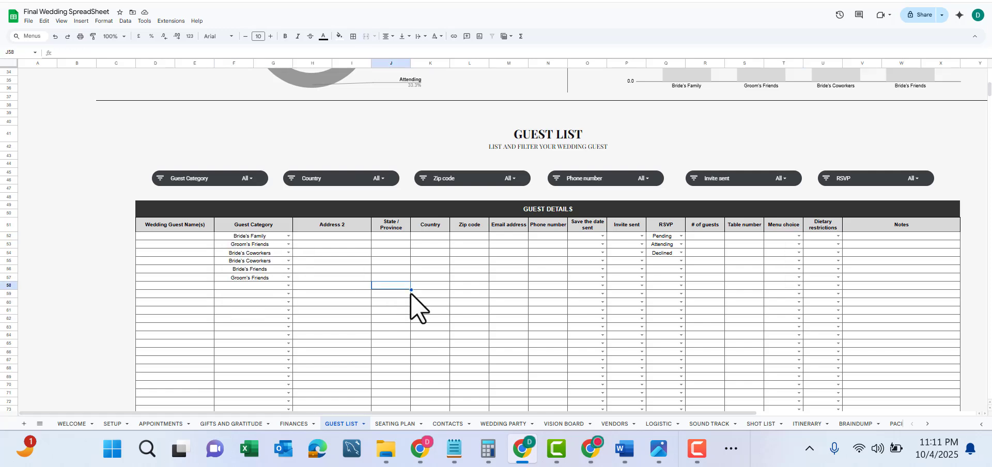
Open the Seating Plan sheet and view the seating tables from Head Table through Table Twenty Five.
{"action": "left_click", "coordinate": [399, 434]}
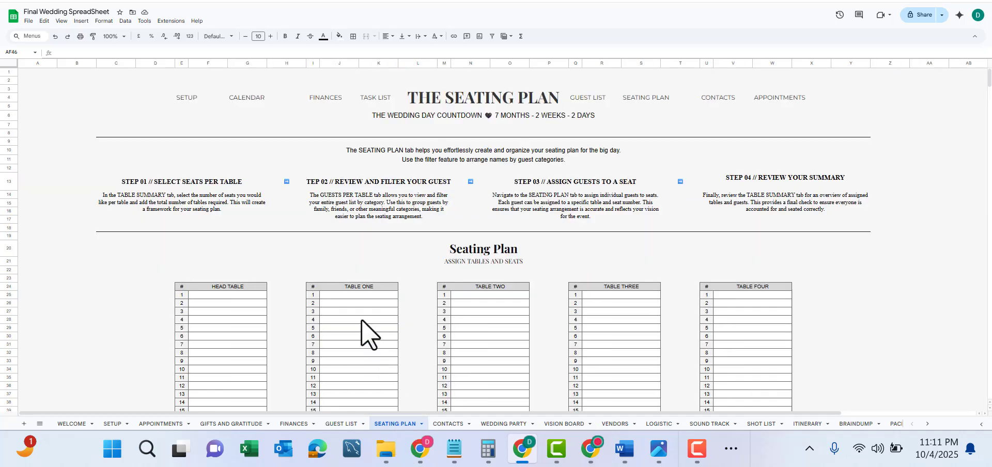
{"action": "scroll", "coordinate": [361, 333], "scroll_direction": "down", "scroll_amount": 2}
{"action": "left_click", "coordinate": [254, 209]}
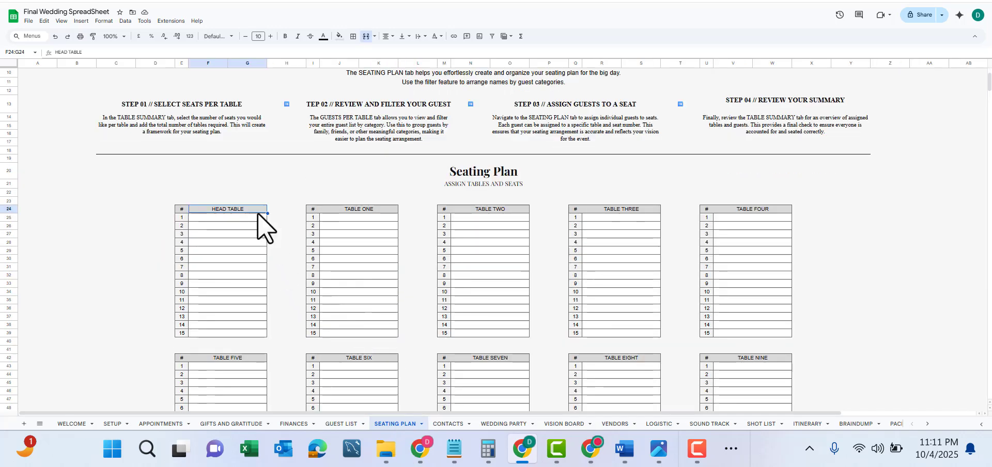
{"action": "scroll", "coordinate": [304, 259], "scroll_direction": "down", "scroll_amount": 8}
{"action": "scroll", "coordinate": [305, 255], "scroll_direction": "down", "scroll_amount": 5}
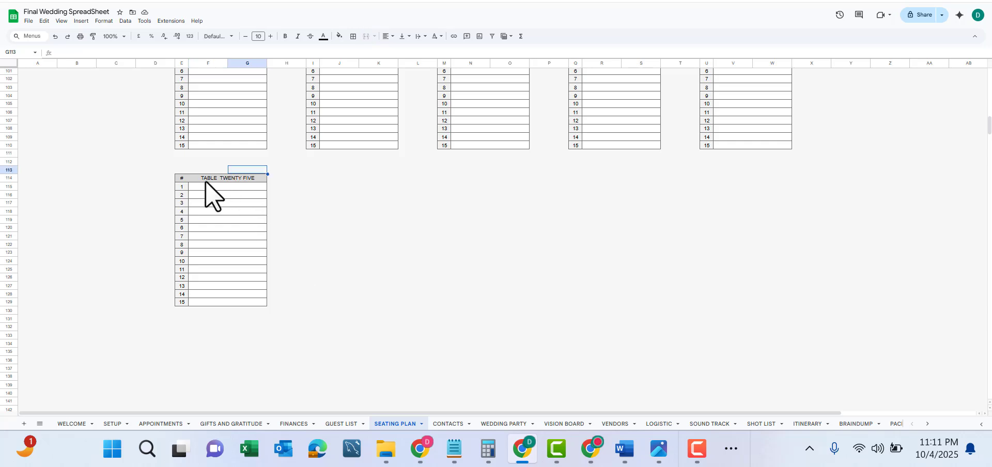
Try duplicating the Table Twenty Five block into the space beside it starting at cell I114, and undo the paste.
{"action": "left_click_drag", "start_coordinate": [181, 178], "coordinate": [240, 301]}
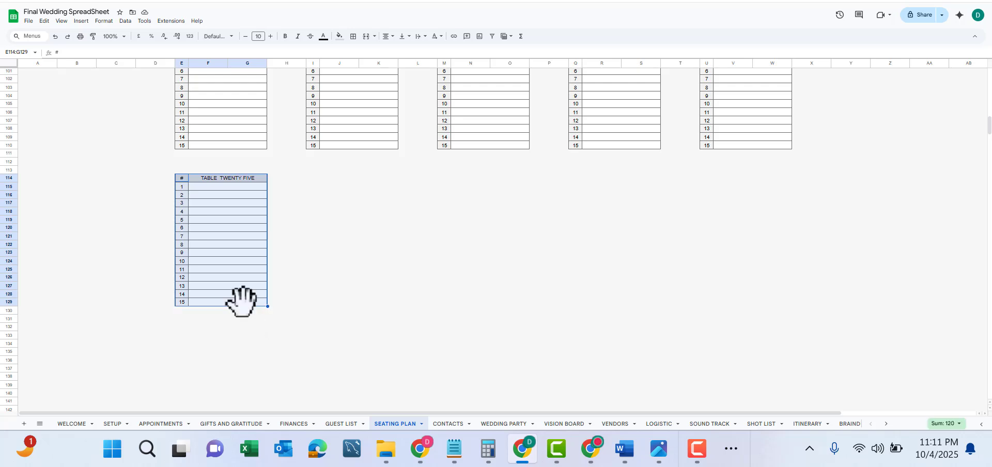
{"action": "left_click", "coordinate": [316, 176]}
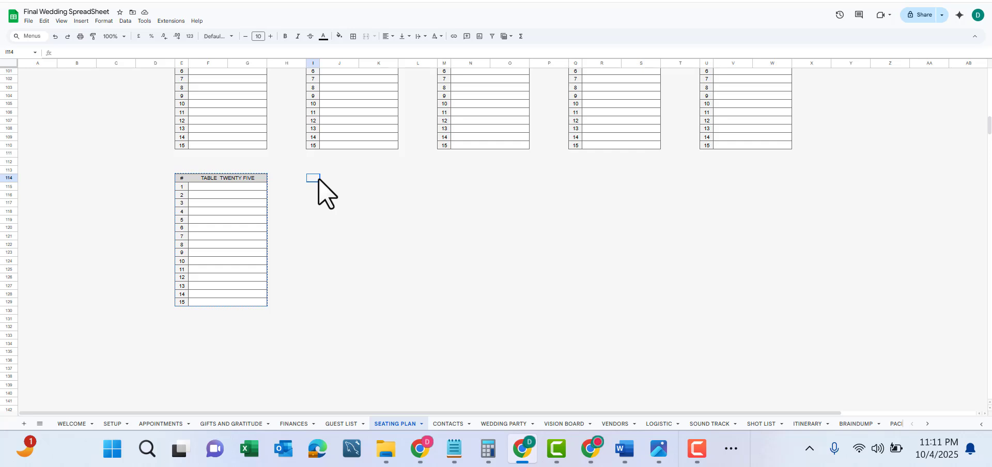
{"action": "key", "text": "ctrl+v"}
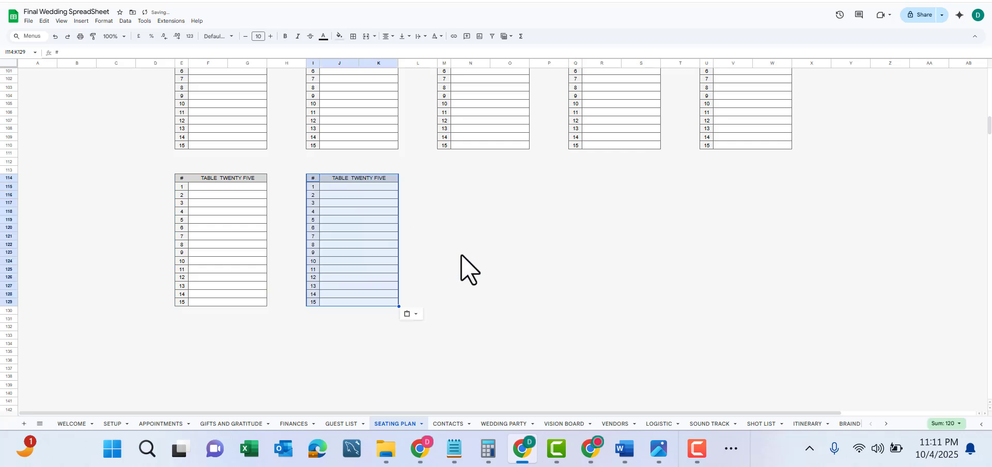
{"action": "left_click", "coordinate": [461, 253]}
{"action": "key", "text": "ctrl+z"}
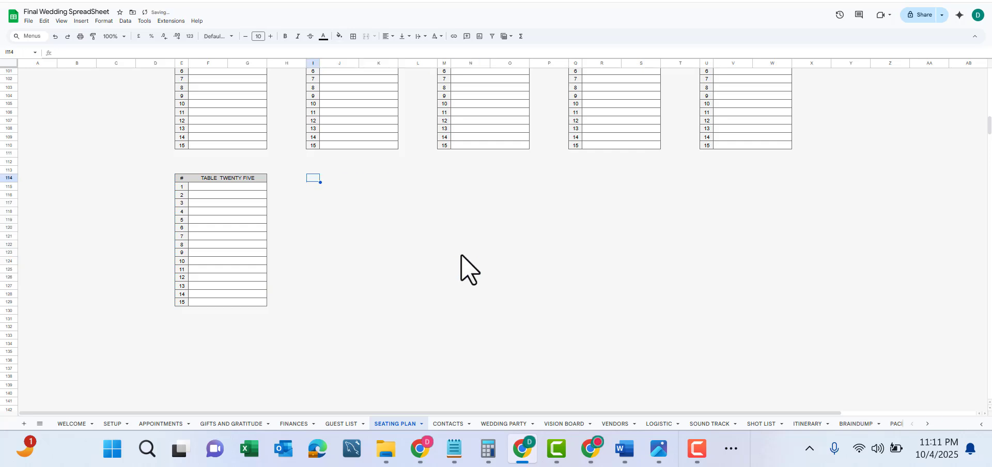
Open the Contacts sheet and view the Venue Details, Vendor Details and Wedding Party Details tables.
{"action": "left_click", "coordinate": [442, 423]}
{"action": "scroll", "coordinate": [292, 323], "scroll_direction": "down", "scroll_amount": 5}
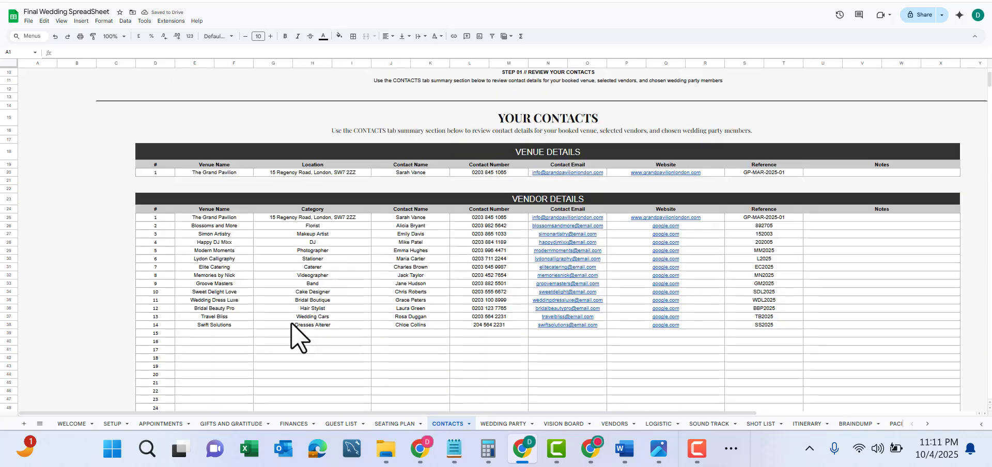
{"action": "left_click_drag", "start_coordinate": [207, 263], "coordinate": [749, 332]}
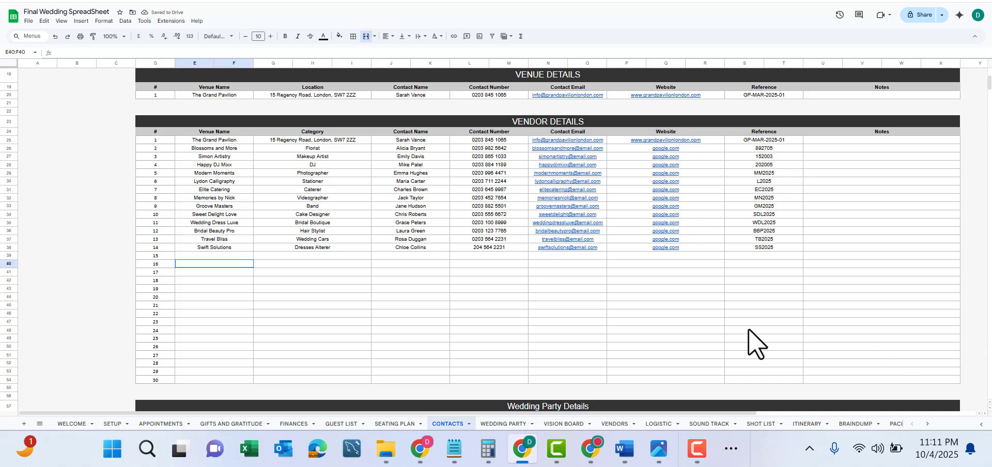
{"action": "scroll", "coordinate": [749, 341], "scroll_direction": "down", "scroll_amount": 5}
{"action": "scroll", "coordinate": [517, 274], "scroll_direction": "down", "scroll_amount": 5}
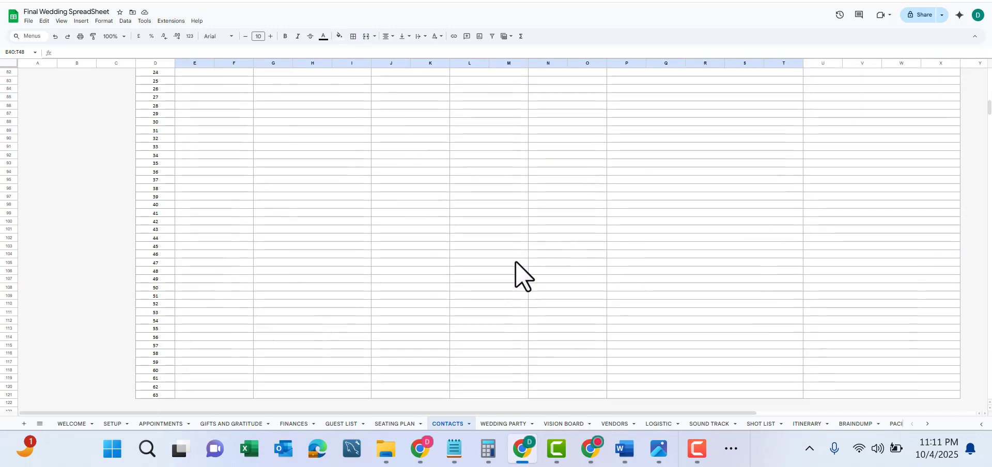
{"action": "scroll", "coordinate": [523, 274], "scroll_direction": "up", "scroll_amount": 15}
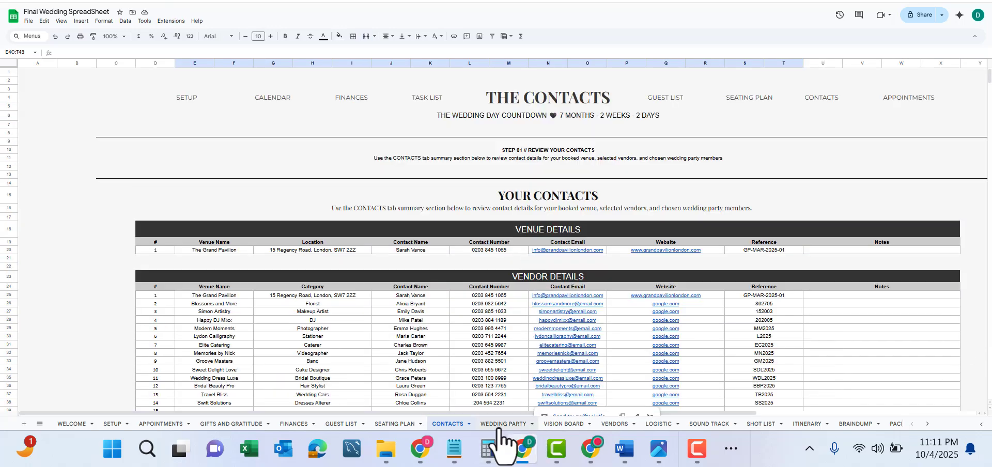
Open the Wedding Party sheet and view the roles, entrance order and attire columns down to the last empty row.
{"action": "left_click", "coordinate": [499, 424]}
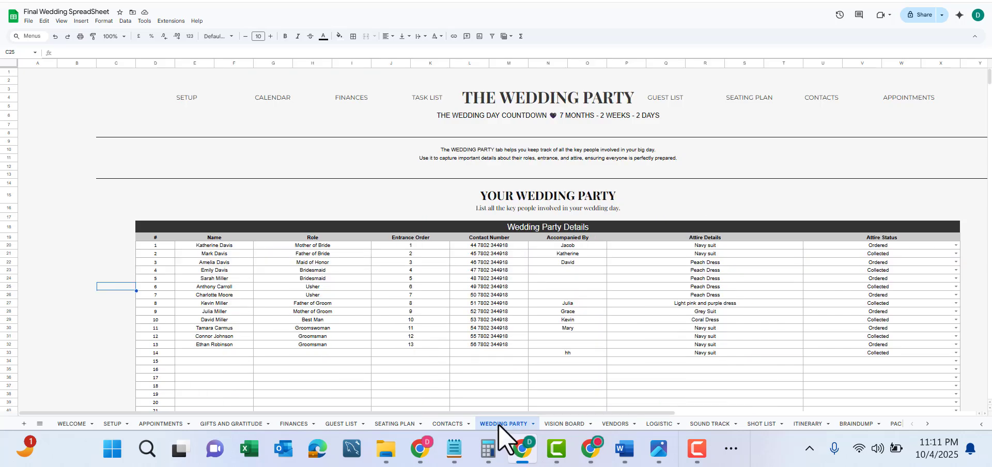
{"action": "scroll", "coordinate": [543, 317], "scroll_direction": "down", "scroll_amount": 10}
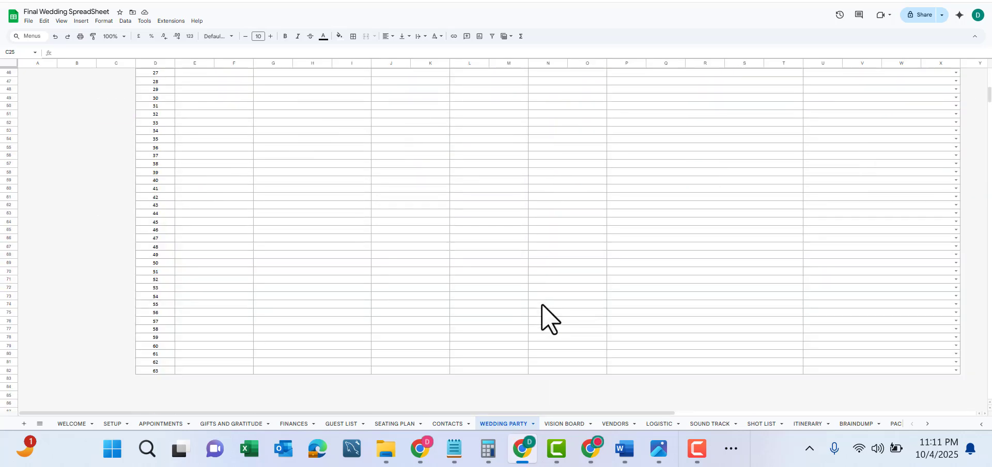
{"action": "scroll", "coordinate": [542, 306], "scroll_direction": "up", "scroll_amount": 10}
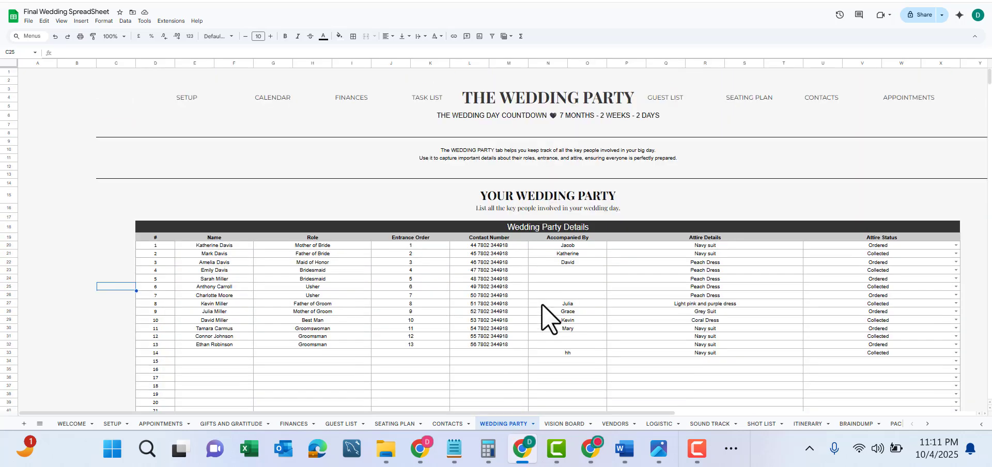
Open the Vision Board sheet and view the Wedding Vibe images, the Color Pattern swatches and the Inspiration for Bride gallery.
{"action": "left_click", "coordinate": [561, 426]}
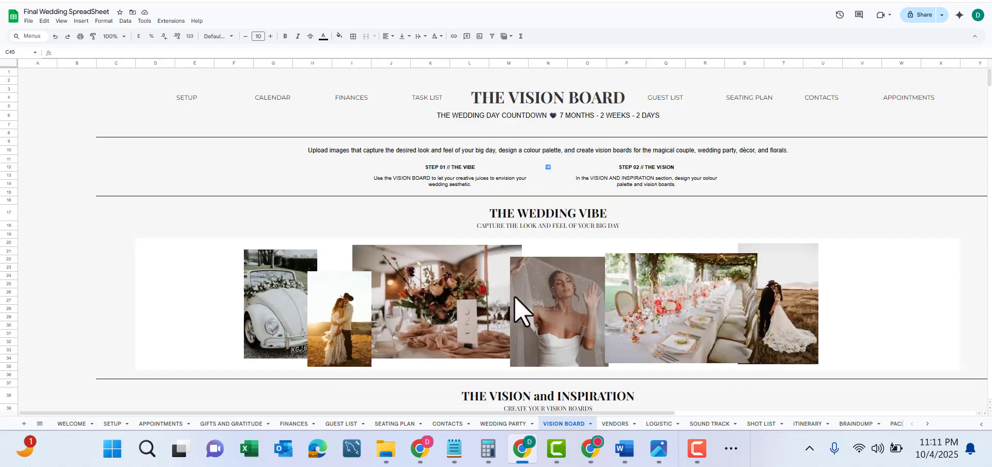
{"action": "scroll", "coordinate": [518, 305], "scroll_direction": "down", "scroll_amount": 10}
{"action": "scroll", "coordinate": [515, 295], "scroll_direction": "up", "scroll_amount": 10}
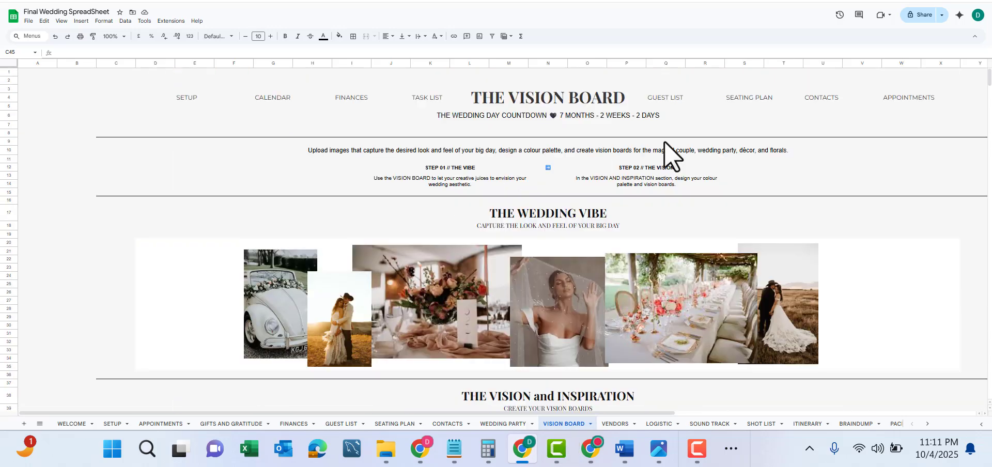
{"action": "scroll", "coordinate": [558, 259], "scroll_direction": "down", "scroll_amount": 5}
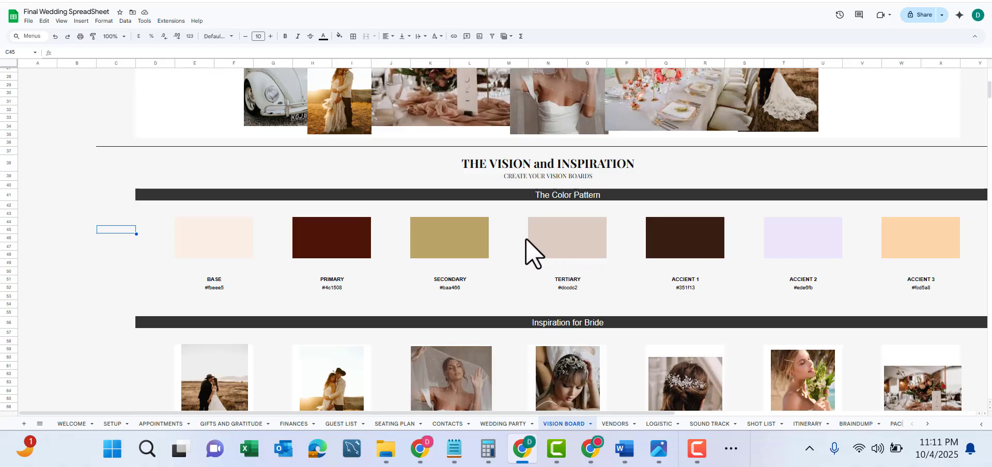
{"action": "scroll", "coordinate": [191, 269], "scroll_direction": "down", "scroll_amount": 3}
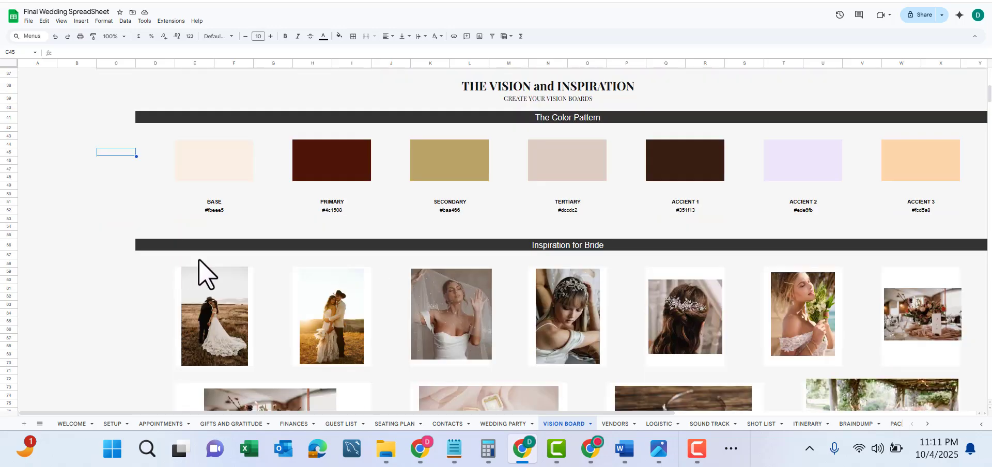
{"action": "scroll", "coordinate": [530, 290], "scroll_direction": "down", "scroll_amount": 5}
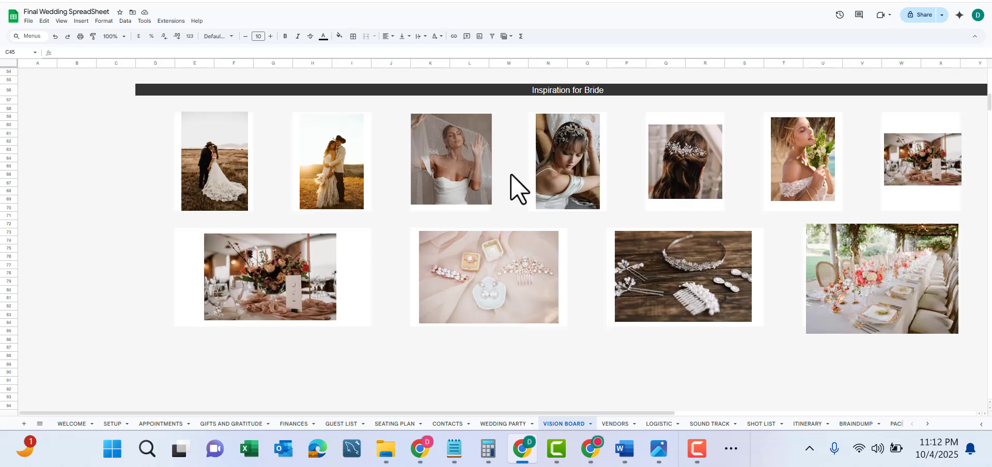
{"action": "scroll", "coordinate": [546, 260], "scroll_direction": "up", "scroll_amount": 5}
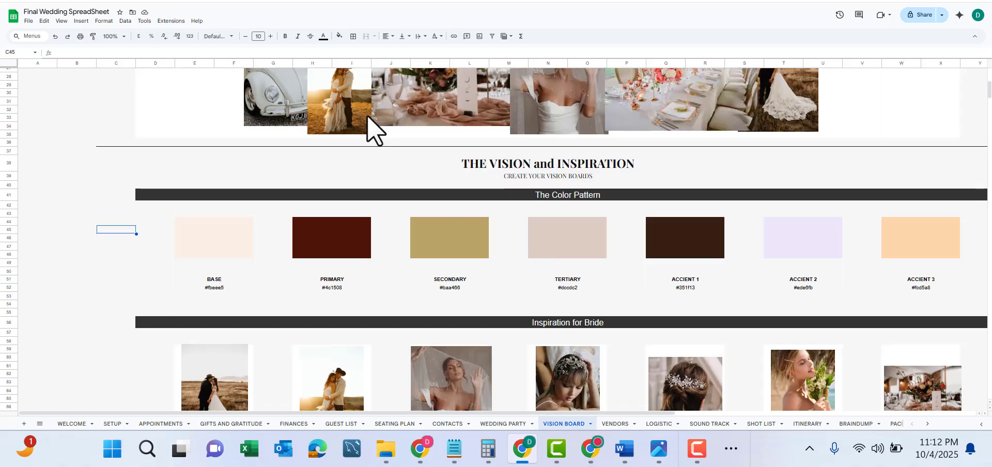
{"action": "left_click", "coordinate": [389, 15]}
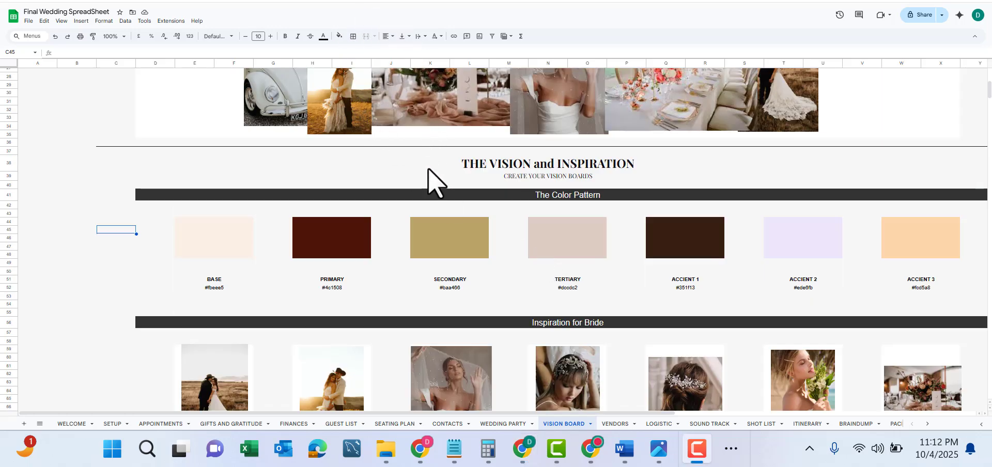
{"action": "scroll", "coordinate": [433, 181], "scroll_direction": "up", "scroll_amount": 5}
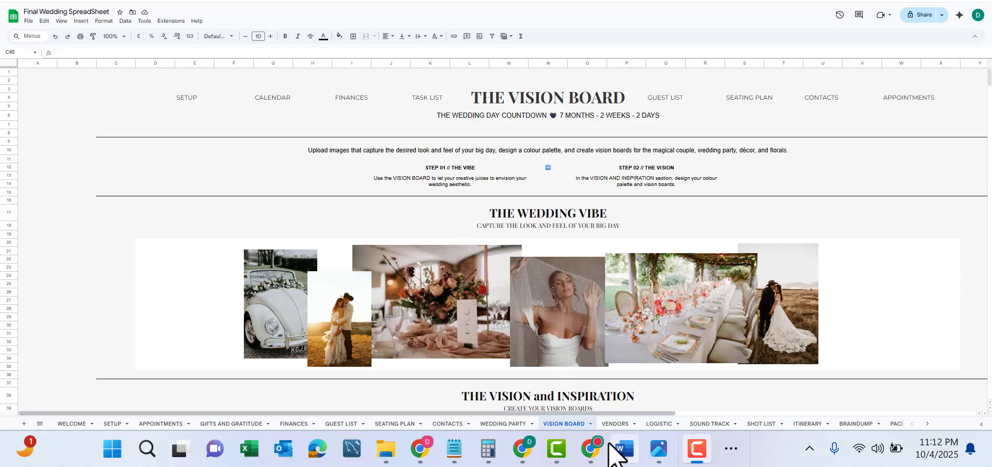
{"action": "mouse_move", "coordinate": [615, 434]}
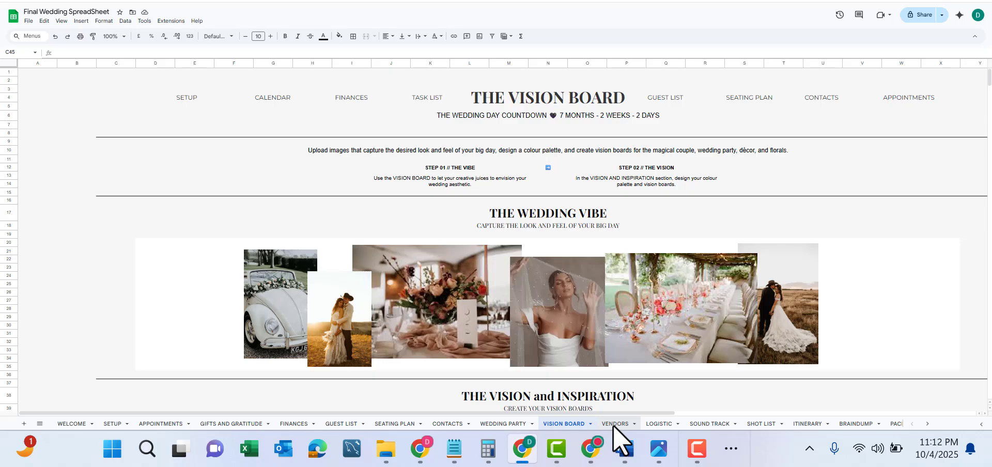
Open the Vendors sheet, inspect the Planner's selected vendor formula, and tick Peach and Love in the Planner Vendor Options table.
{"action": "left_click", "coordinate": [615, 424]}
{"action": "scroll", "coordinate": [501, 222], "scroll_direction": "down", "scroll_amount": 5}
{"action": "scroll", "coordinate": [500, 216], "scroll_direction": "up", "scroll_amount": 1}
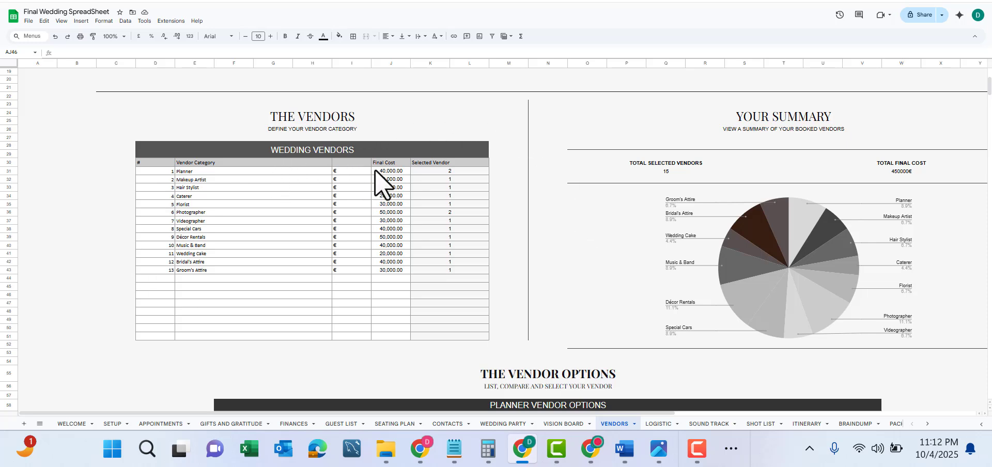
{"action": "left_click", "coordinate": [441, 173]}
{"action": "scroll", "coordinate": [444, 191], "scroll_direction": "down", "scroll_amount": 5}
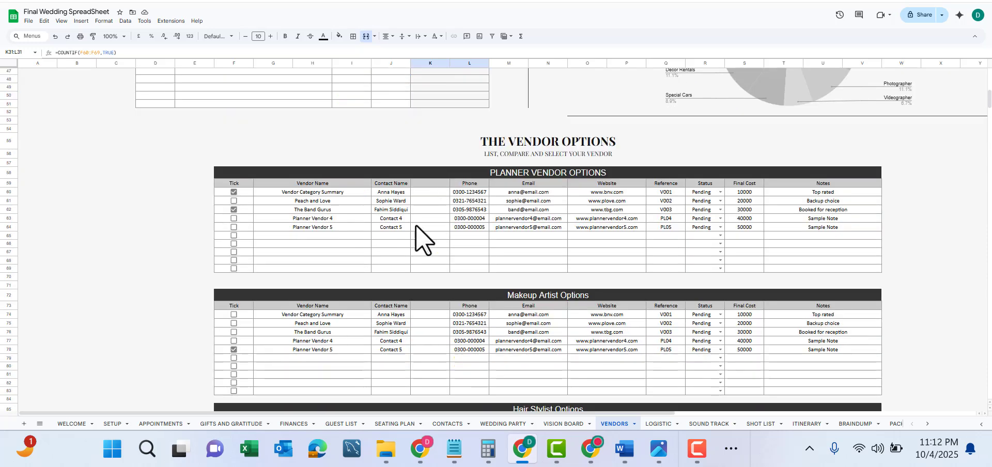
{"action": "left_click", "coordinate": [233, 201]}
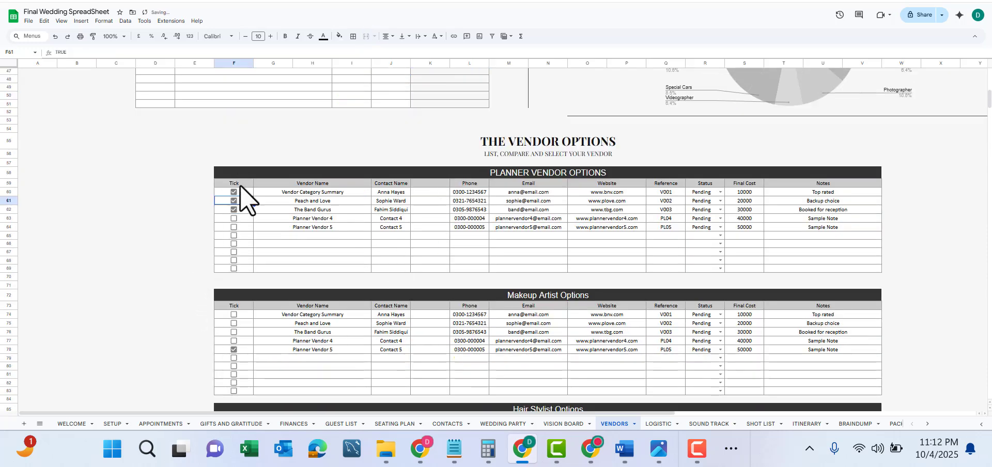
Check the Planner's selected vendor count, the summary pie chart, and the Total Selected Vendors and Total Final Cost cells.
{"action": "scroll", "coordinate": [294, 181], "scroll_direction": "up", "scroll_amount": 4}
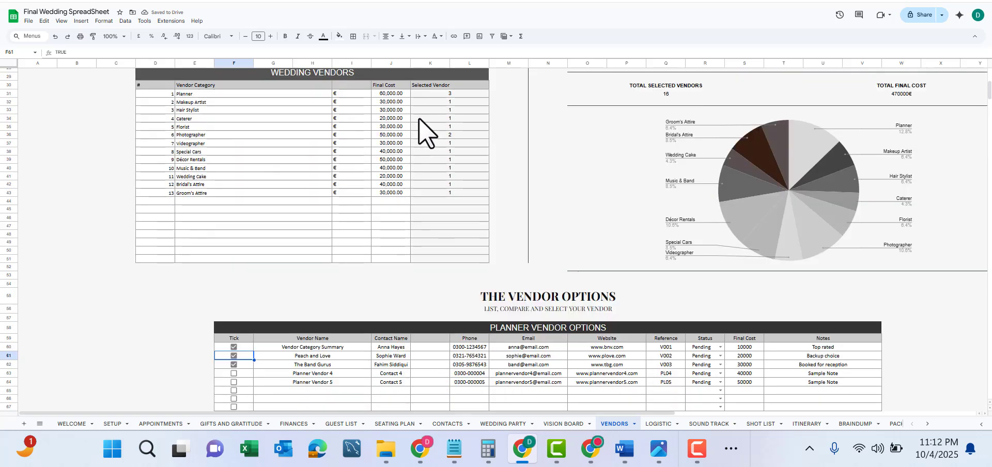
{"action": "left_click", "coordinate": [438, 95]}
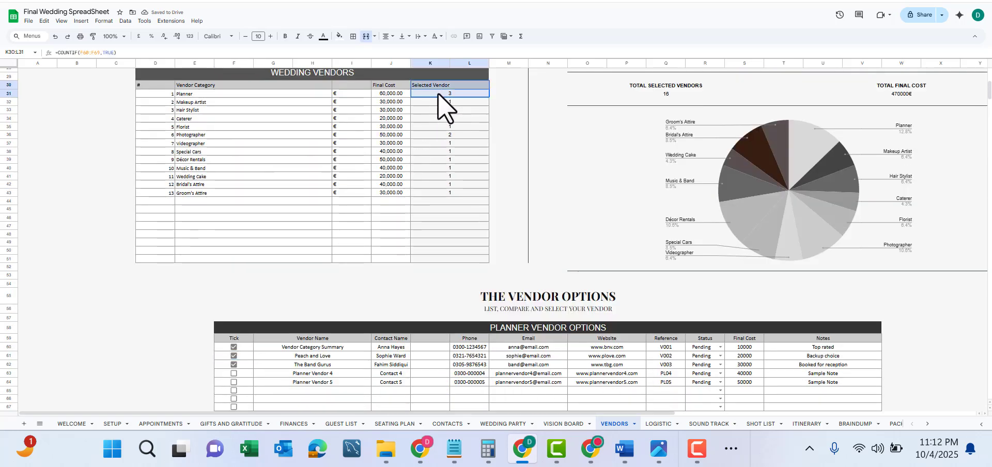
{"action": "left_click", "coordinate": [690, 125]}
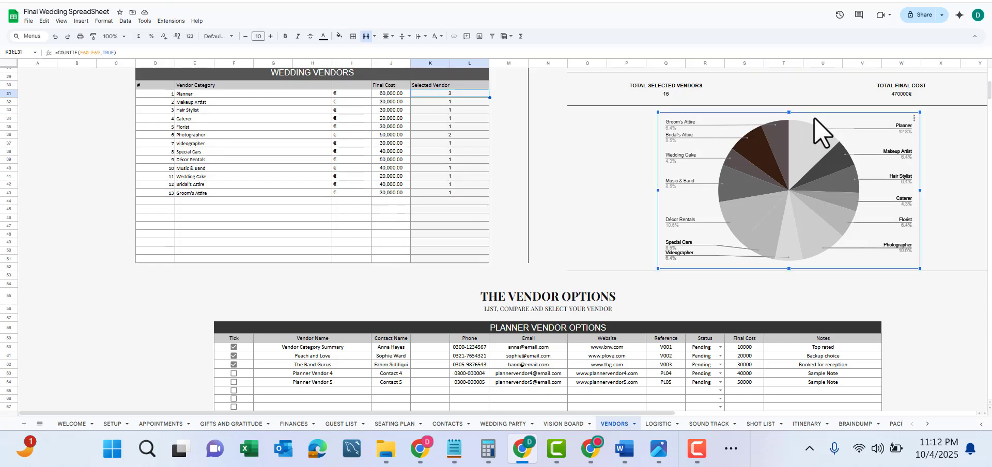
{"action": "scroll", "coordinate": [814, 120], "scroll_direction": "up", "scroll_amount": 3}
{"action": "left_click", "coordinate": [653, 175]}
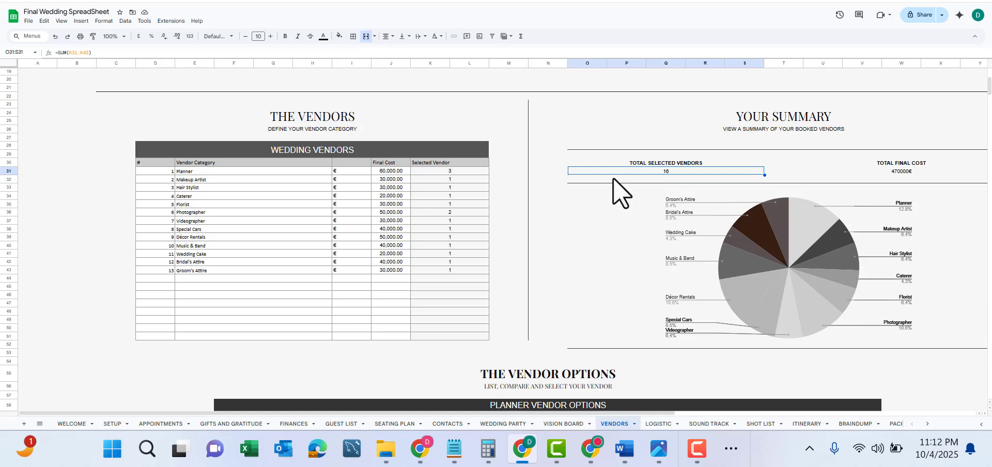
{"action": "left_click", "coordinate": [910, 172]}
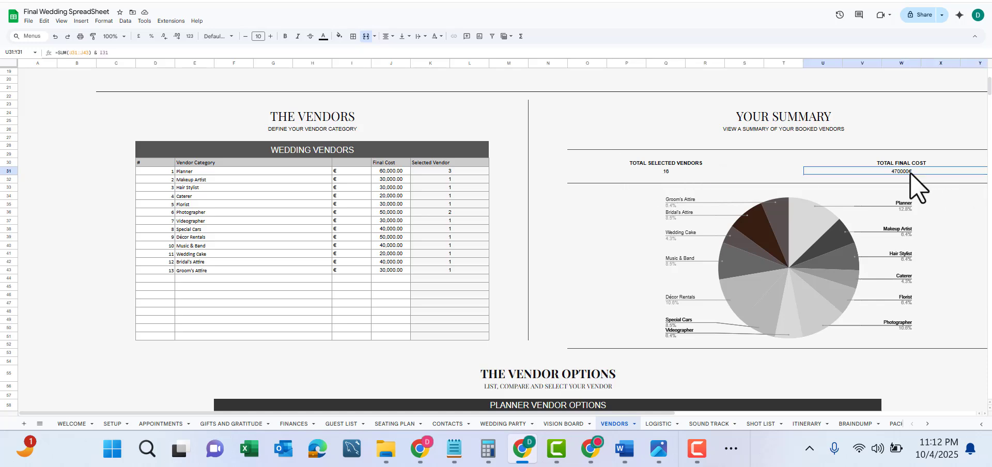
View the vendor options tables down to Bridal's Attire Options, and return to the filled and first empty rows of Planner Vendor Options.
{"action": "scroll", "coordinate": [690, 248], "scroll_direction": "down", "scroll_amount": 3}
{"action": "scroll", "coordinate": [689, 263], "scroll_direction": "down", "scroll_amount": 15}
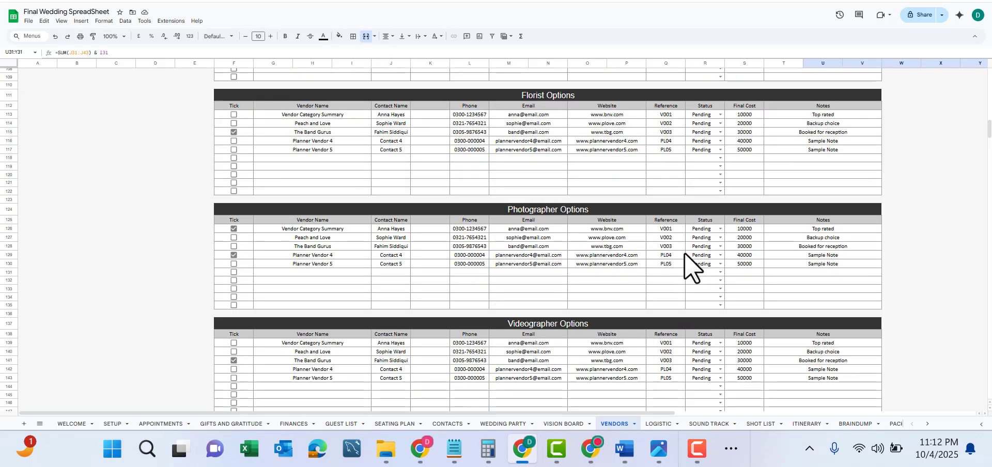
{"action": "scroll", "coordinate": [689, 264], "scroll_direction": "down", "scroll_amount": 16}
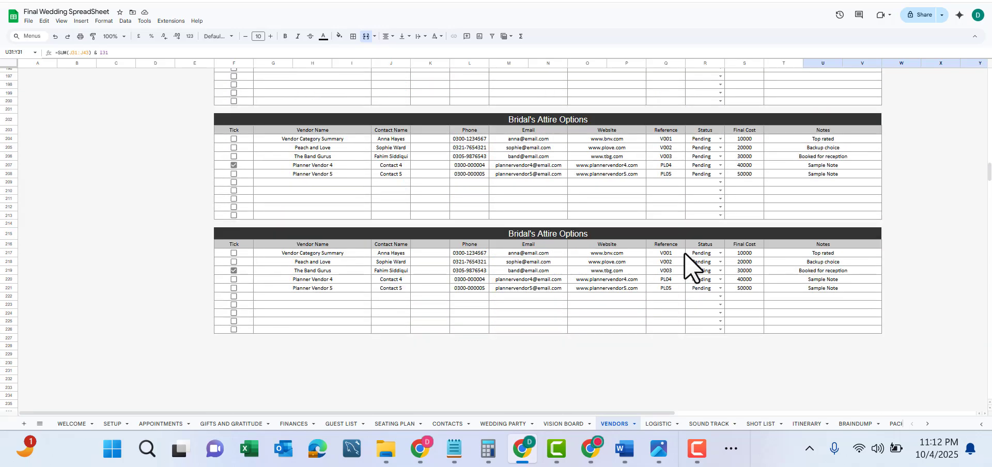
{"action": "scroll", "coordinate": [659, 228], "scroll_direction": "up", "scroll_amount": 20}
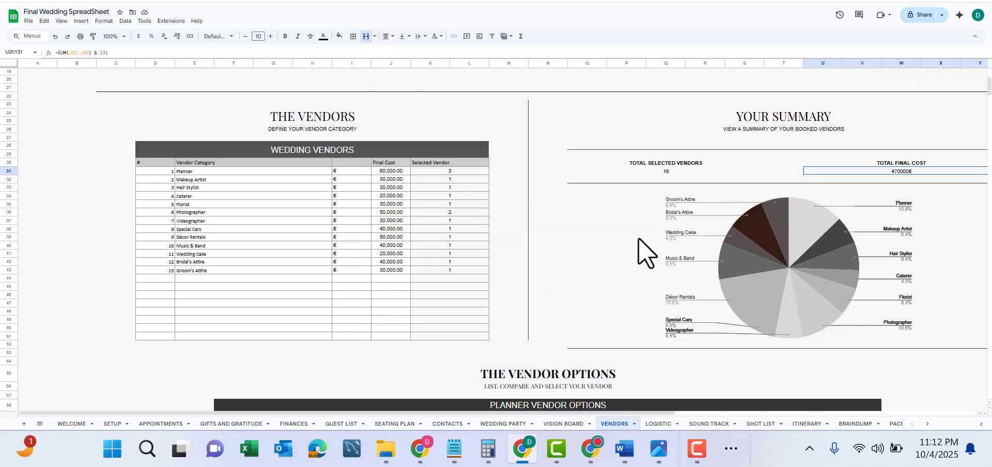
{"action": "scroll", "coordinate": [643, 261], "scroll_direction": "down", "scroll_amount": 3}
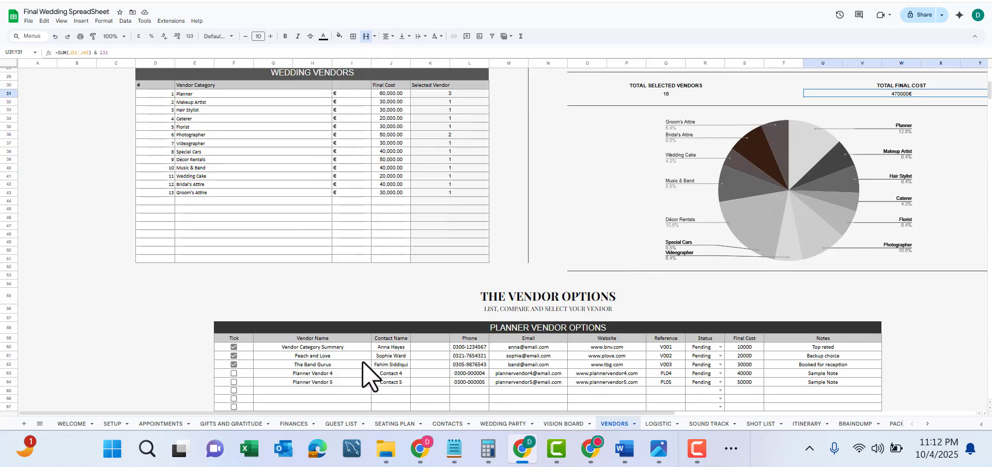
{"action": "left_click_drag", "start_coordinate": [312, 364], "coordinate": [775, 387]}
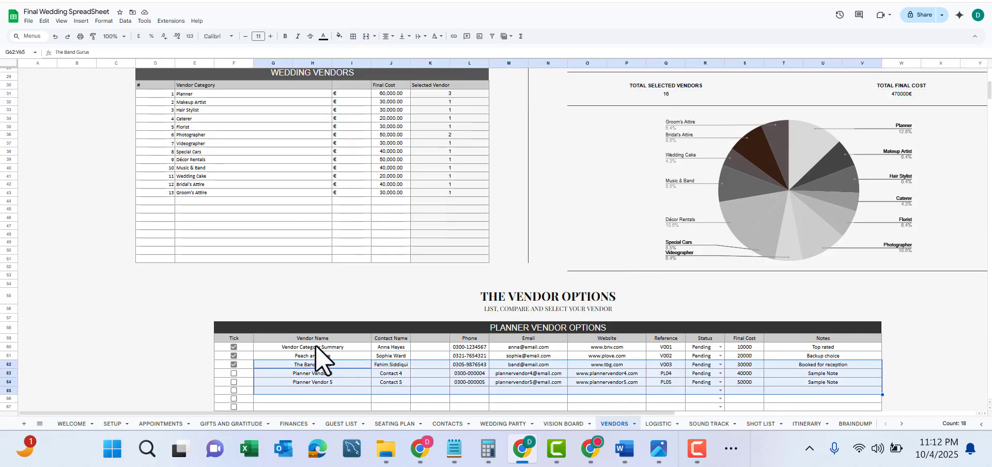
{"action": "left_click", "coordinate": [283, 392]}
{"action": "scroll", "coordinate": [269, 382], "scroll_direction": "down", "scroll_amount": 3}
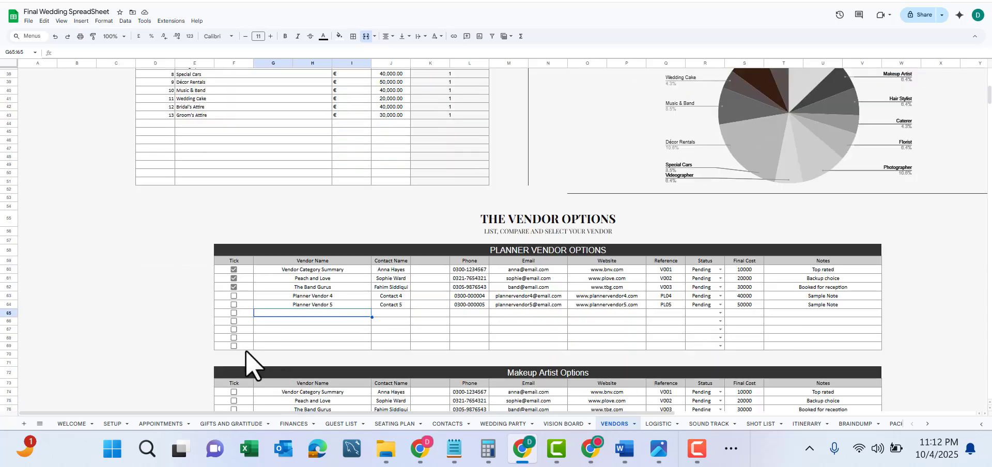
Open the Logistic sheet and view the Accommodation Details, Hotel Mayfair and Transportation Details tables.
{"action": "left_click", "coordinate": [657, 424]}
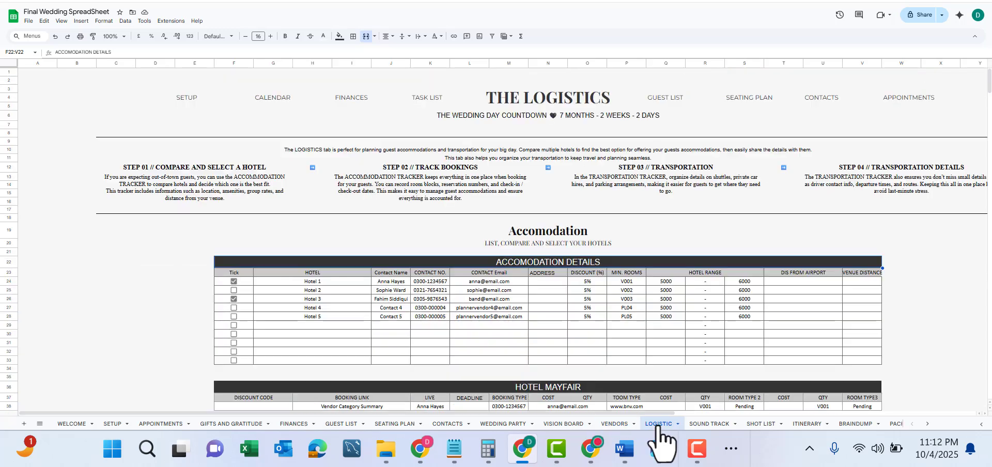
{"action": "scroll", "coordinate": [594, 210], "scroll_direction": "down", "scroll_amount": 1}
{"action": "scroll", "coordinate": [599, 221], "scroll_direction": "down", "scroll_amount": 5}
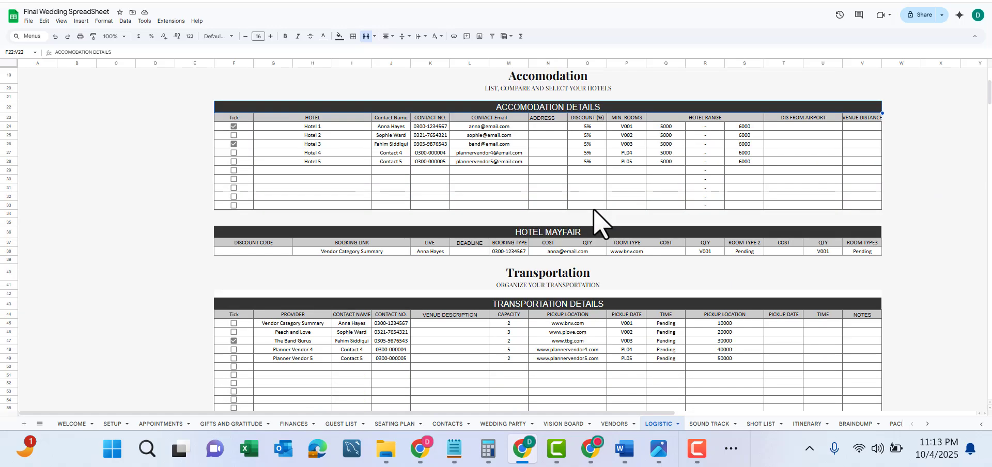
{"action": "scroll", "coordinate": [597, 225], "scroll_direction": "up", "scroll_amount": 8}
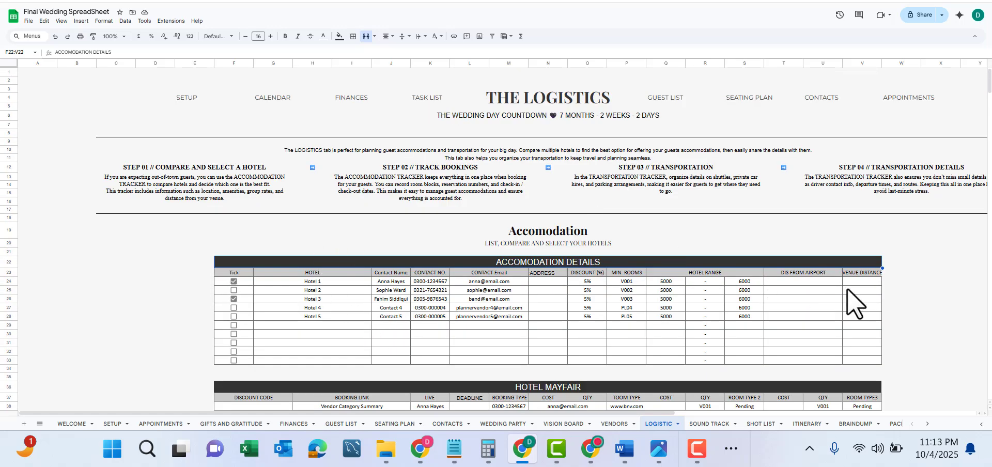
Open the Sound Track sheet and view the ceremony playlist, the reception playlist and the Do Not Play list.
{"action": "left_click", "coordinate": [707, 428]}
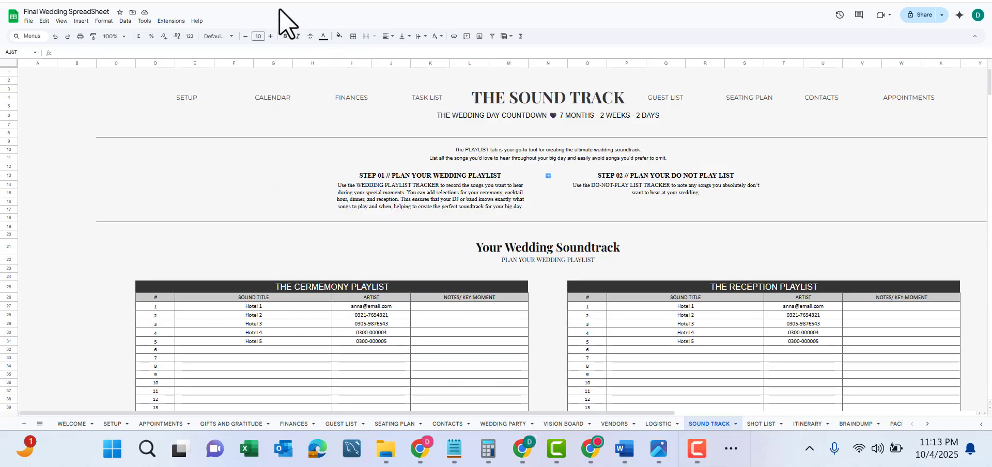
{"action": "scroll", "coordinate": [513, 194], "scroll_direction": "down", "scroll_amount": 3}
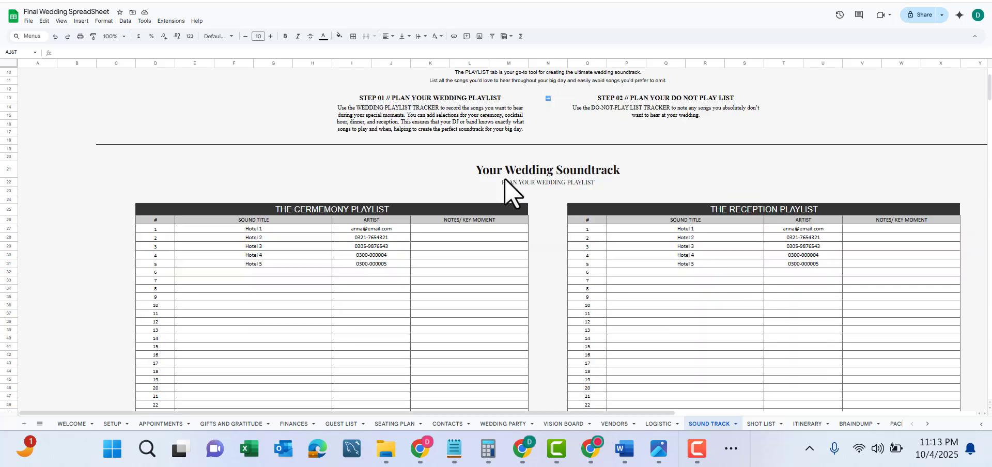
{"action": "left_click", "coordinate": [289, 201]}
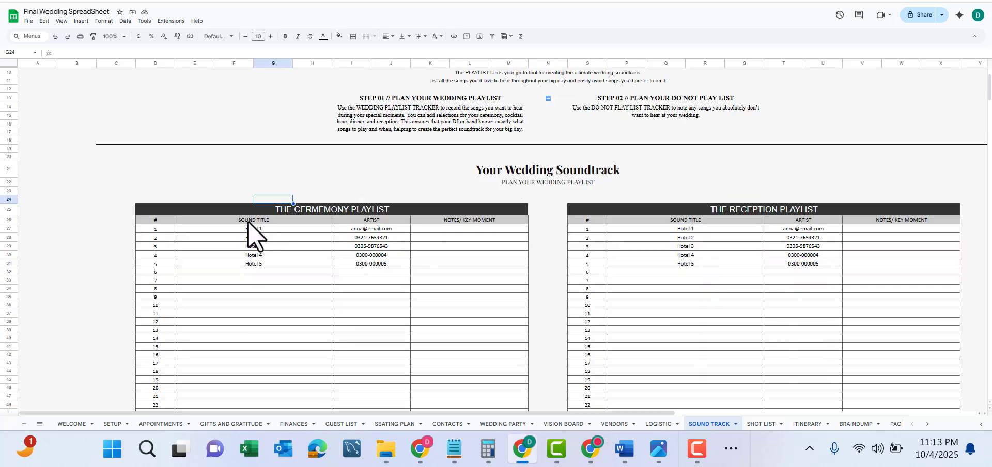
{"action": "left_click", "coordinate": [323, 220]}
{"action": "left_click", "coordinate": [332, 212]}
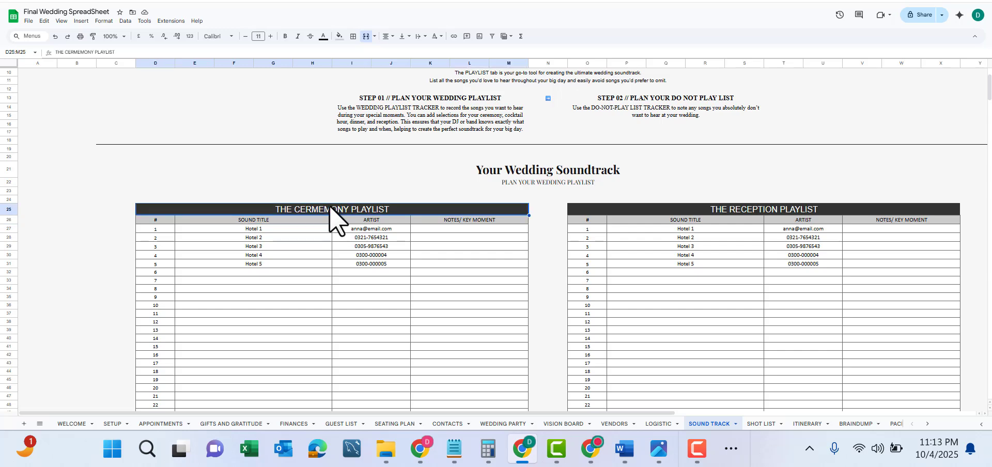
{"action": "scroll", "coordinate": [636, 205], "scroll_direction": "down", "scroll_amount": 10}
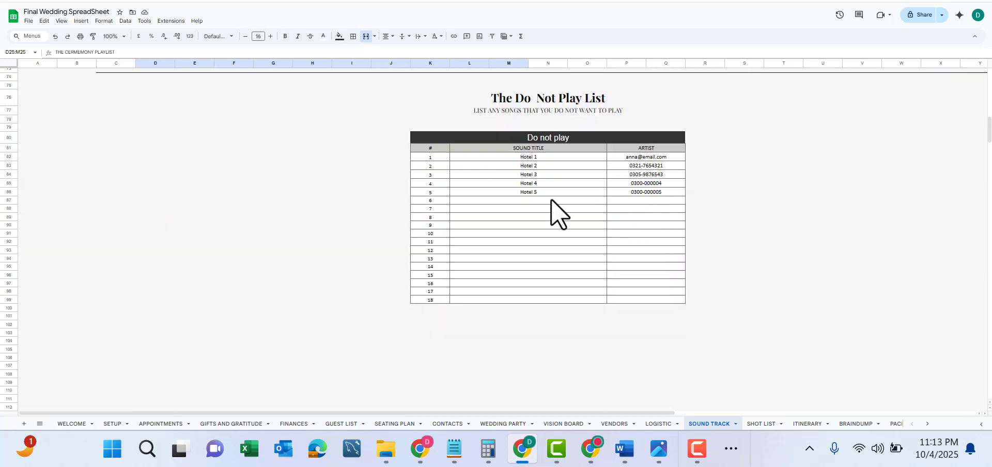
Open the Shot List sheet and view the professional and social media photography and videography shot lists.
{"action": "left_click", "coordinate": [754, 424]}
{"action": "scroll", "coordinate": [537, 238], "scroll_direction": "down", "scroll_amount": 3}
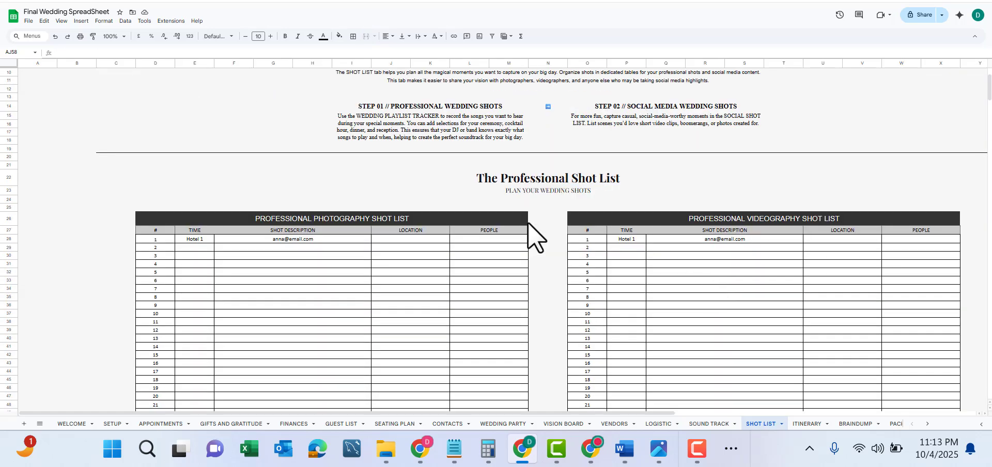
{"action": "scroll", "coordinate": [816, 249], "scroll_direction": "down", "scroll_amount": 3}
{"action": "scroll", "coordinate": [817, 249], "scroll_direction": "up", "scroll_amount": 2}
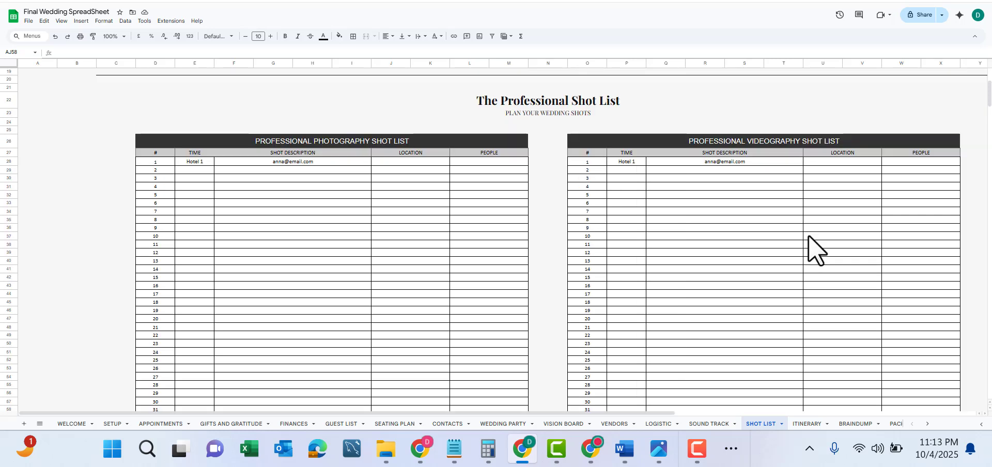
{"action": "scroll", "coordinate": [519, 221], "scroll_direction": "down", "scroll_amount": 5}
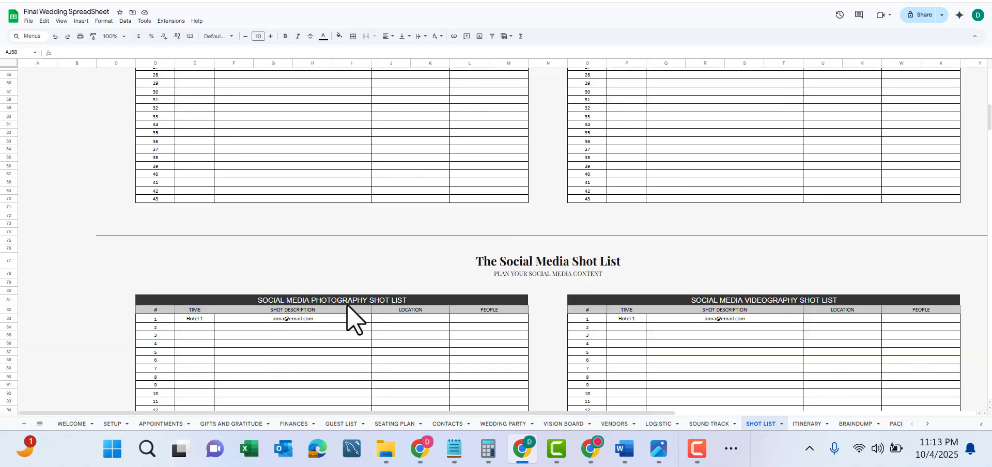
{"action": "left_click_drag", "start_coordinate": [333, 301], "coordinate": [645, 294]}
{"action": "left_click", "coordinate": [667, 274]}
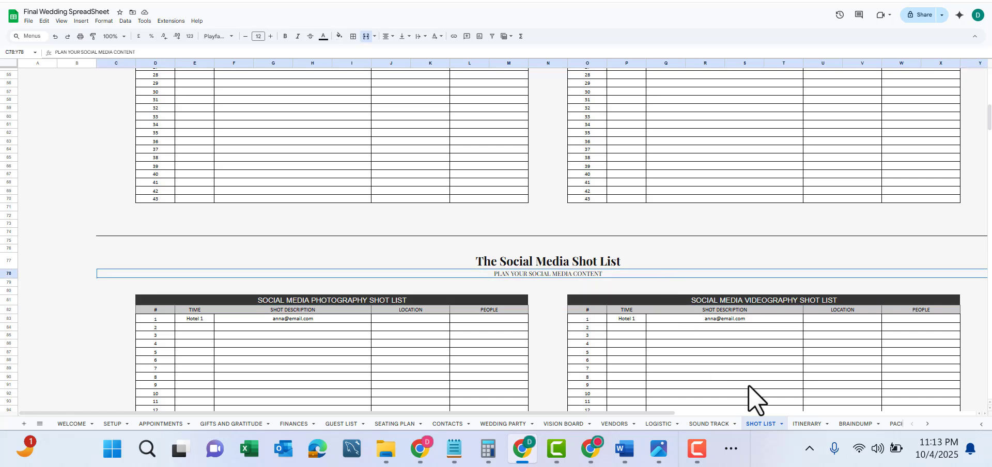
View the Itinerary sheet's Master and Other Timelines, and the Braindump sheet's Topic Headings and Your Notes sections.
{"action": "left_click", "coordinate": [810, 424]}
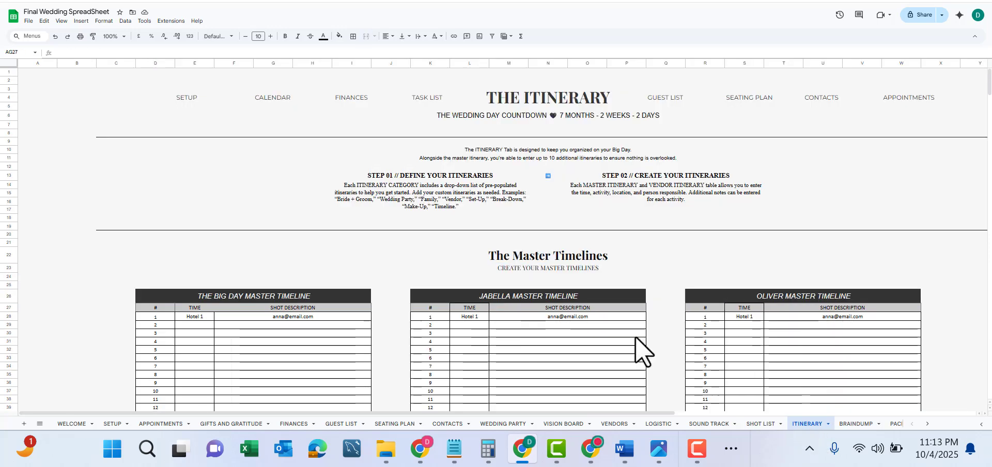
{"action": "scroll", "coordinate": [620, 279], "scroll_direction": "down", "scroll_amount": 5}
{"action": "scroll", "coordinate": [594, 261], "scroll_direction": "down", "scroll_amount": 6}
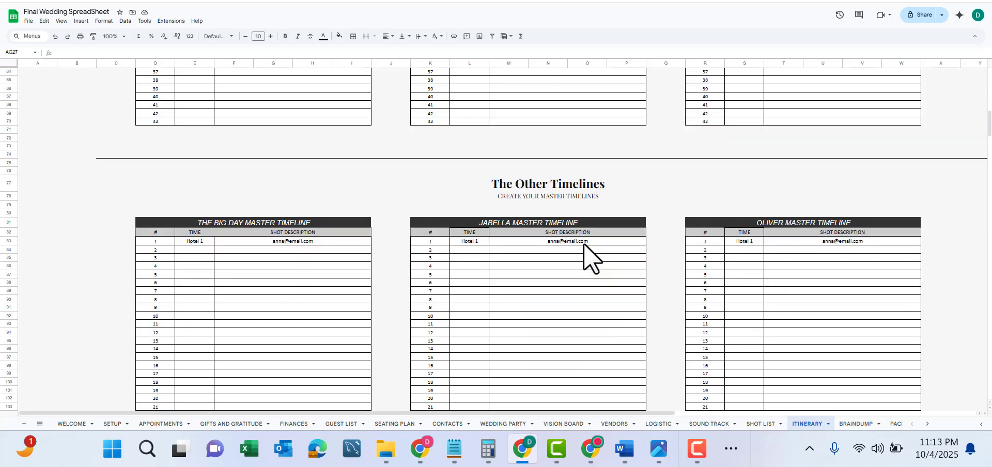
{"action": "scroll", "coordinate": [527, 316], "scroll_direction": "down", "scroll_amount": 2}
{"action": "scroll", "coordinate": [527, 317], "scroll_direction": "up", "scroll_amount": 12}
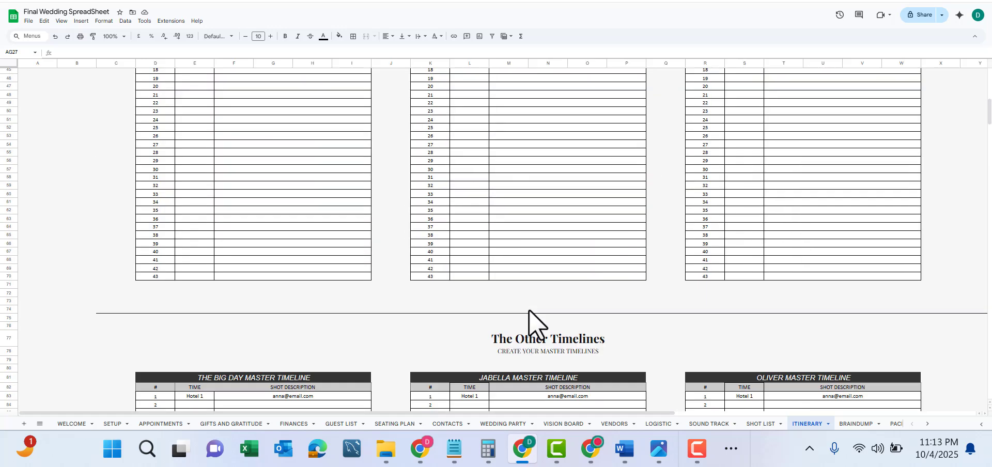
{"action": "left_click", "coordinate": [857, 428]}
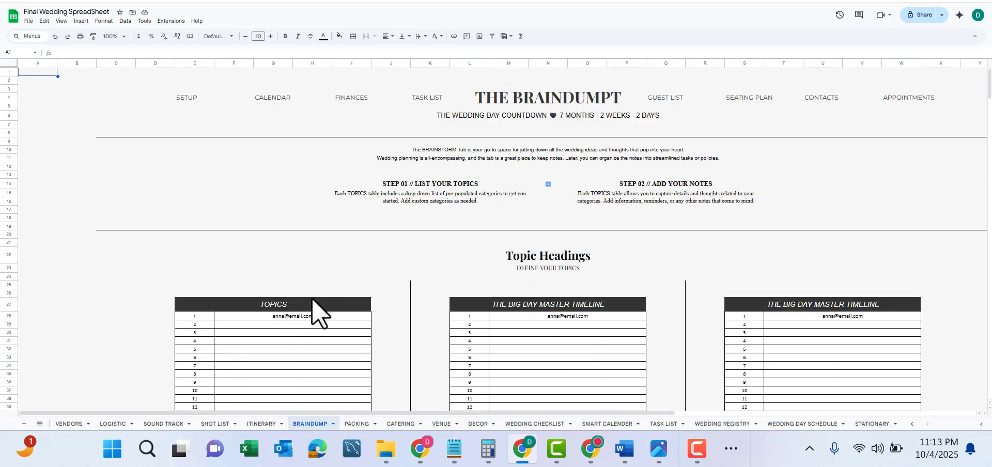
{"action": "scroll", "coordinate": [312, 300], "scroll_direction": "down", "scroll_amount": 3}
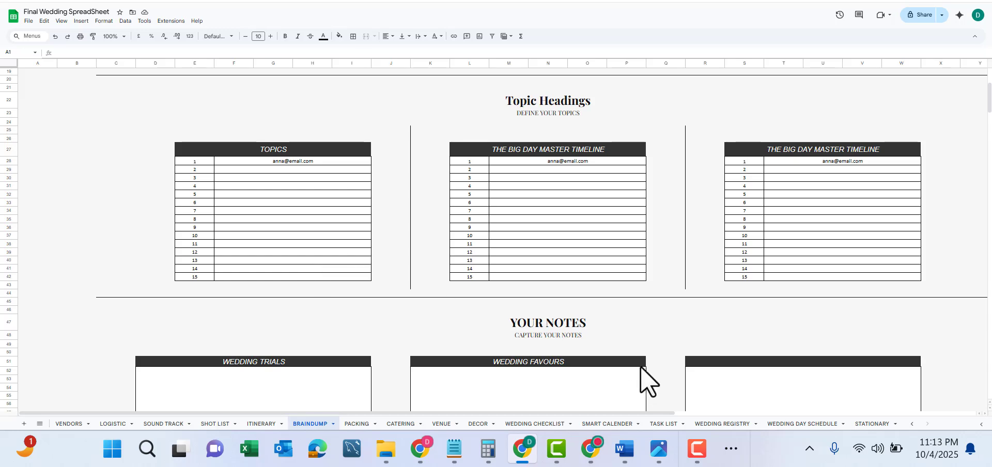
Open the Packing sheet, view the Packing Tracker lists, and tick the first two rows of the Bride Essential list.
{"action": "left_click", "coordinate": [343, 423]}
{"action": "scroll", "coordinate": [333, 230], "scroll_direction": "down", "scroll_amount": 3}
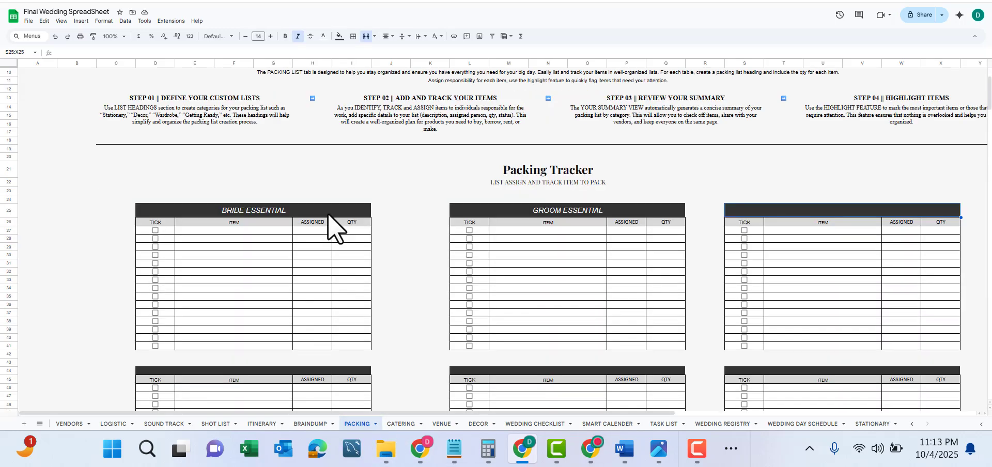
{"action": "scroll", "coordinate": [327, 227], "scroll_direction": "down", "scroll_amount": 5}
{"action": "scroll", "coordinate": [328, 228], "scroll_direction": "up", "scroll_amount": 5}
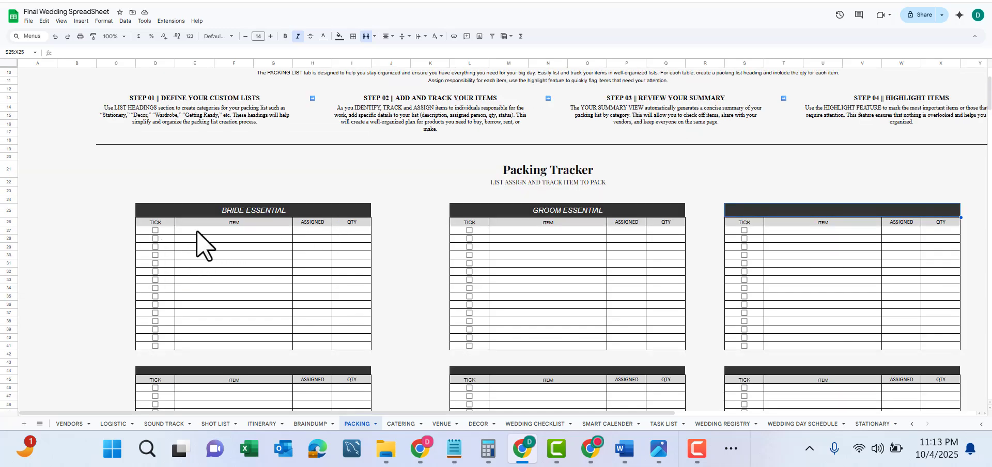
{"action": "left_click_drag", "start_coordinate": [196, 231], "coordinate": [199, 345]}
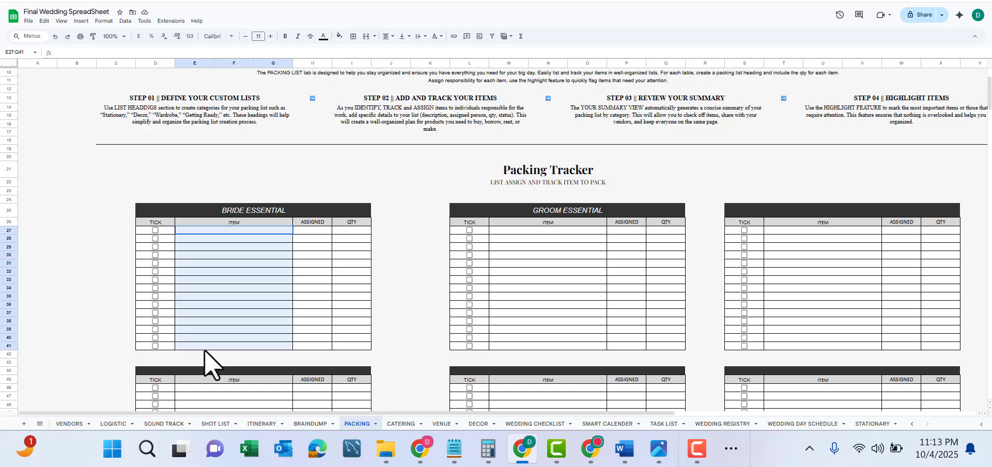
{"action": "left_click", "coordinate": [155, 231]}
{"action": "left_click", "coordinate": [155, 238]}
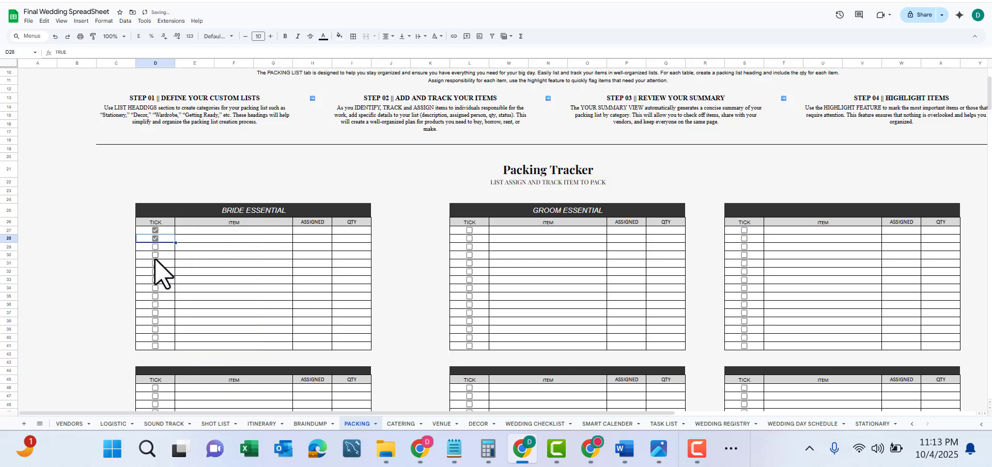
Untick the first two rows of the Bride Essential list and open the Catering sheet.
{"action": "left_click", "coordinate": [155, 255]}
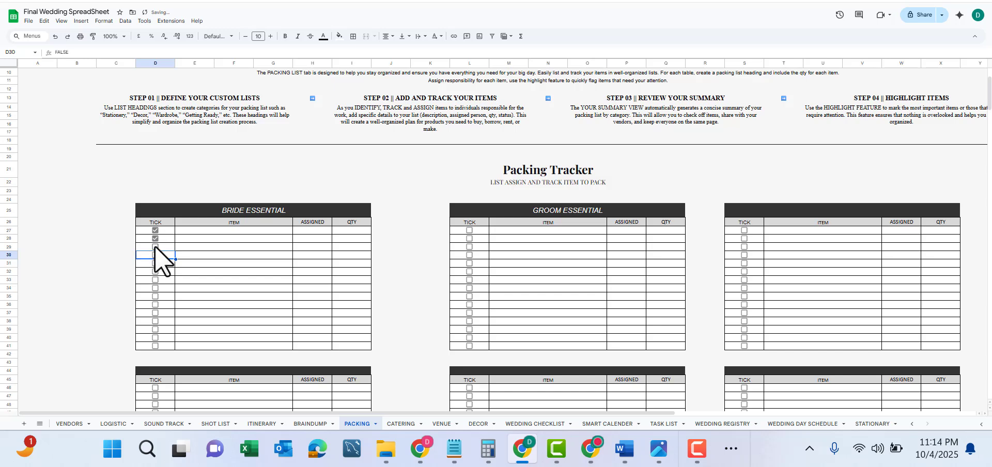
{"action": "left_click", "coordinate": [155, 239]}
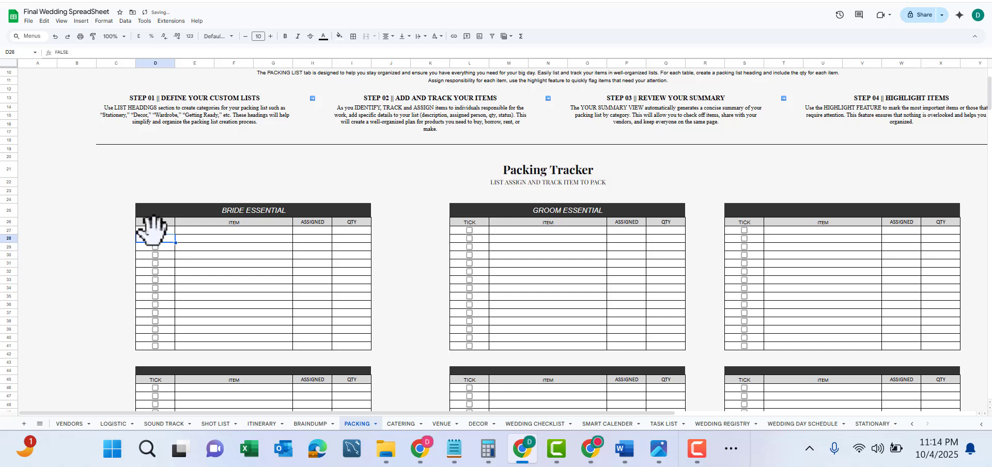
{"action": "left_click", "coordinate": [155, 230]}
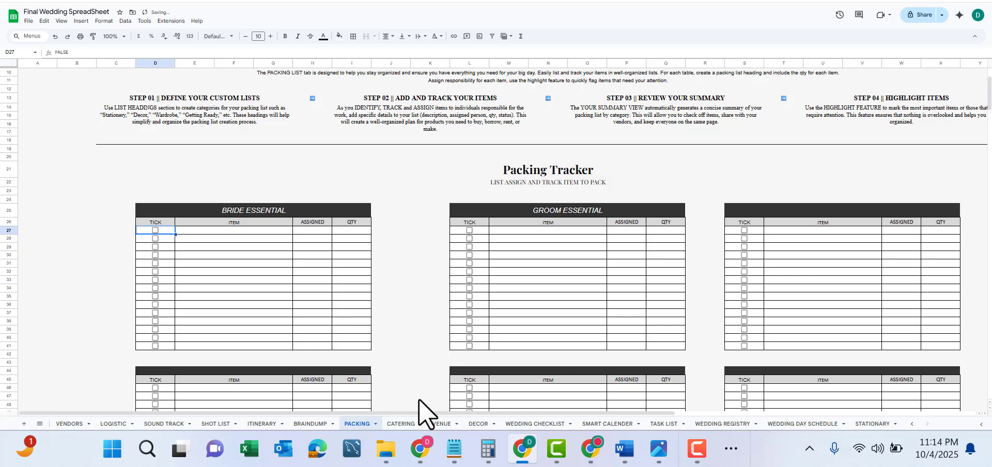
{"action": "left_click", "coordinate": [397, 420]}
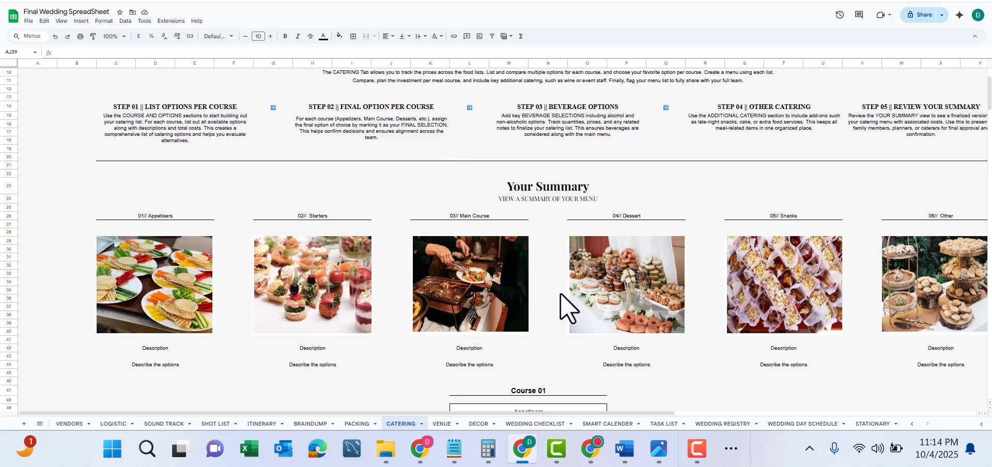
Insert the dessert-stand photo from the computer over the cells of the Catering sheet, starting from cell A37.
{"action": "left_click", "coordinate": [47, 306]}
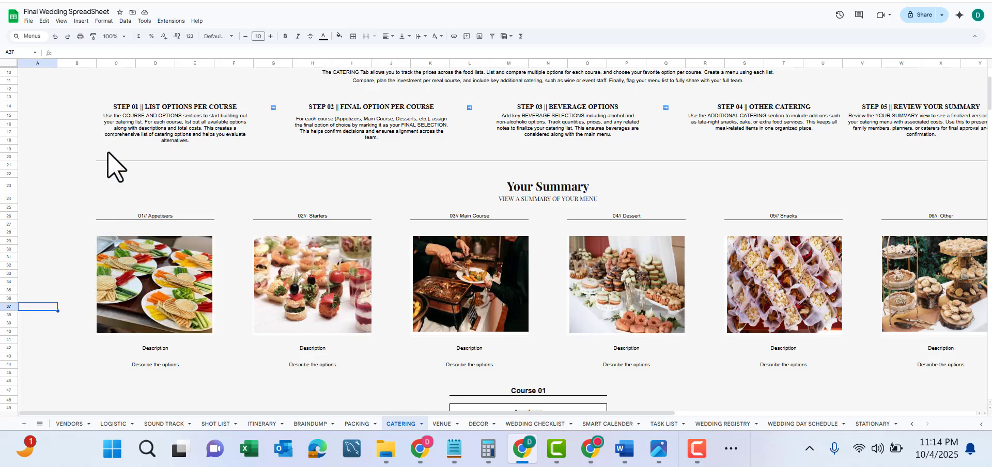
{"action": "left_click", "coordinate": [80, 22]}
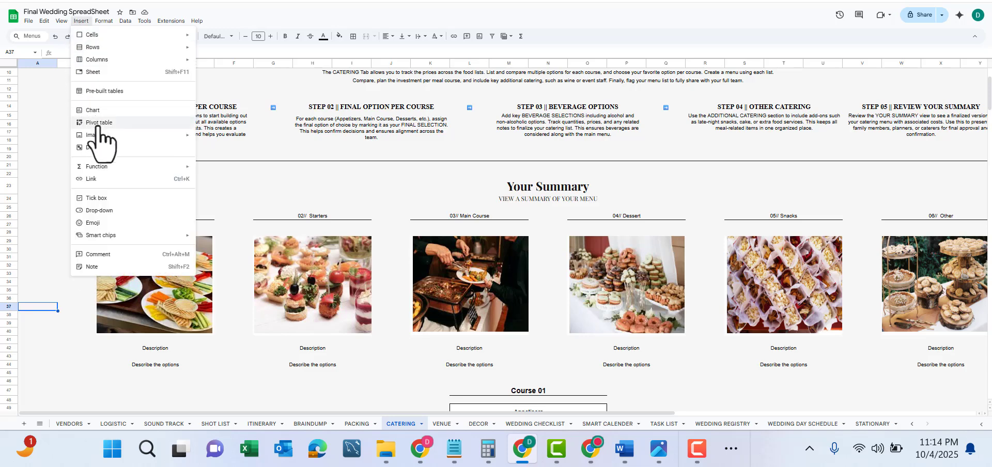
{"action": "mouse_move", "coordinate": [103, 136]}
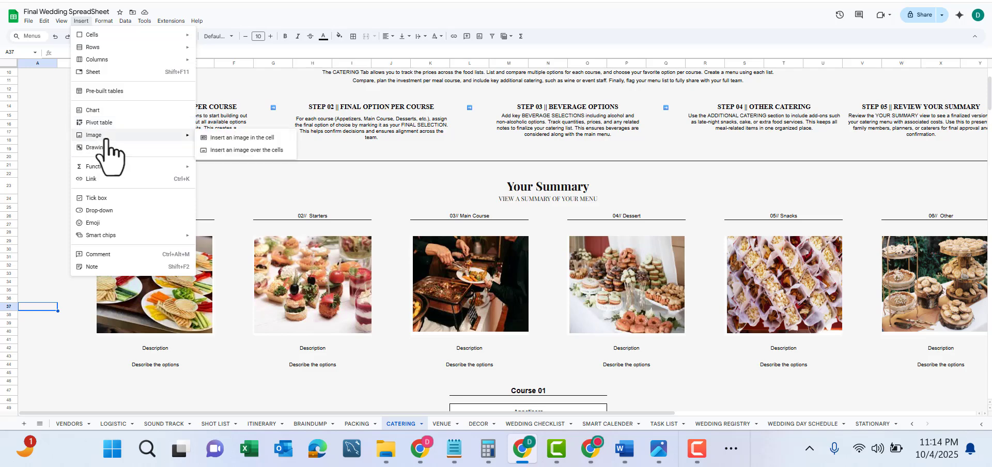
{"action": "left_click", "coordinate": [231, 150]}
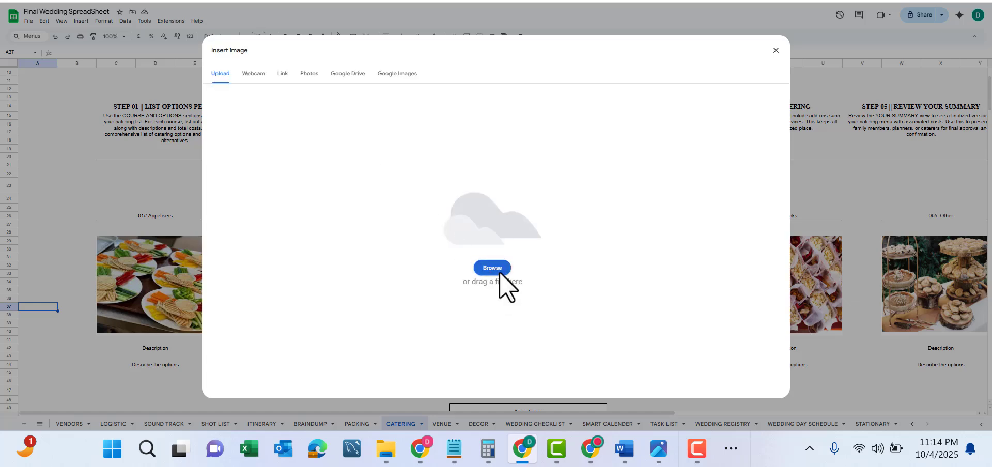
{"action": "left_click", "coordinate": [498, 271]}
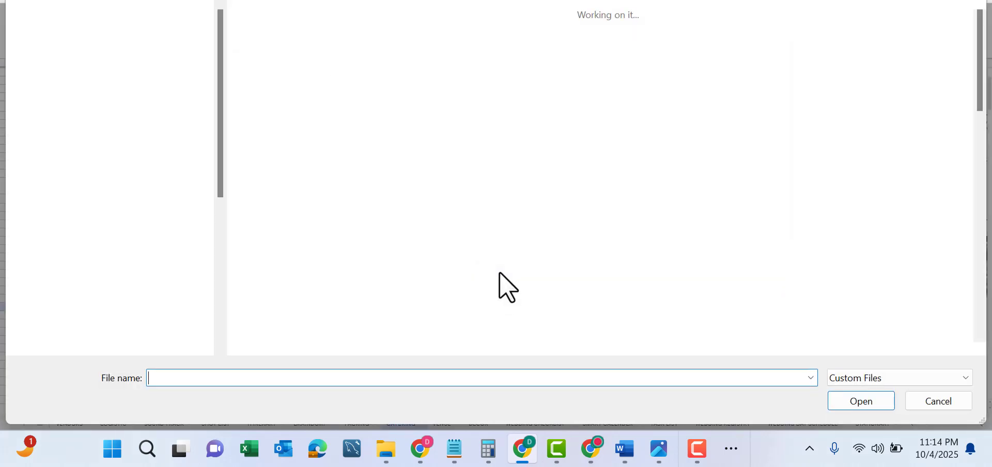
{"action": "scroll", "coordinate": [662, 127], "scroll_direction": "down", "scroll_amount": 5}
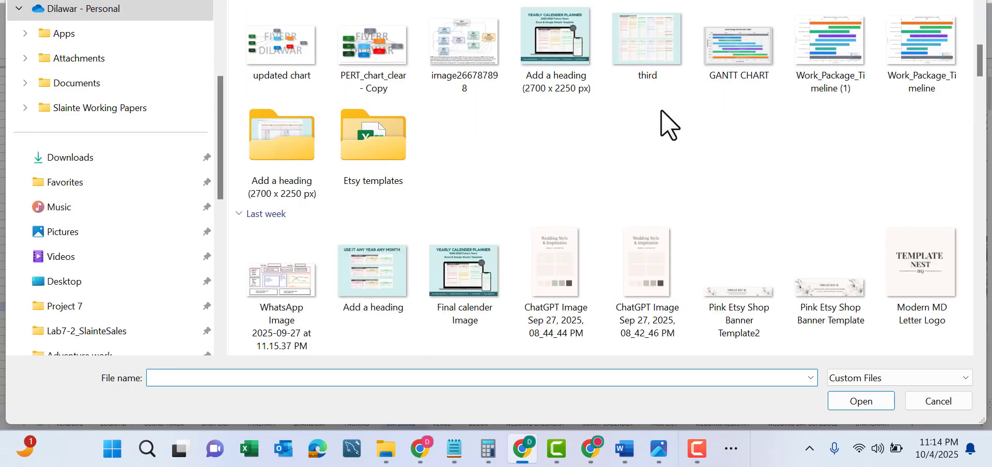
{"action": "scroll", "coordinate": [666, 122], "scroll_direction": "up", "scroll_amount": 8}
{"action": "scroll", "coordinate": [664, 124], "scroll_direction": "down", "scroll_amount": 8}
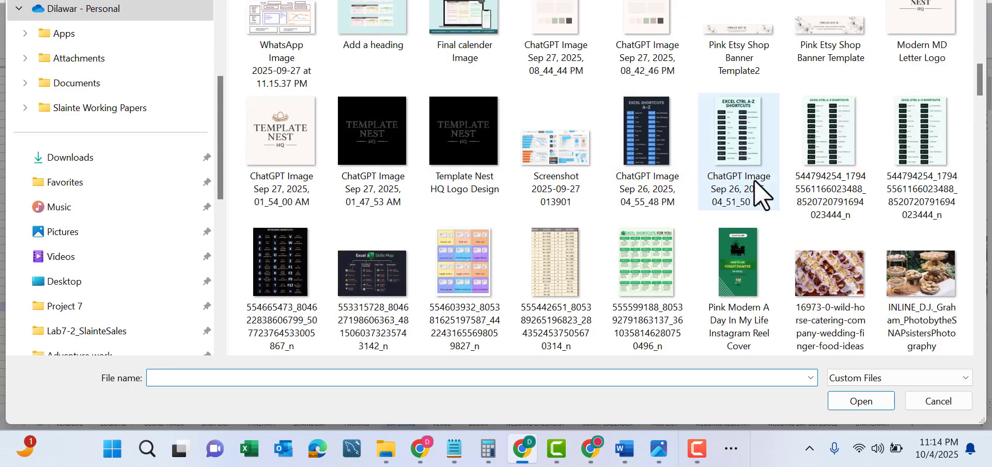
{"action": "left_click", "coordinate": [902, 292]}
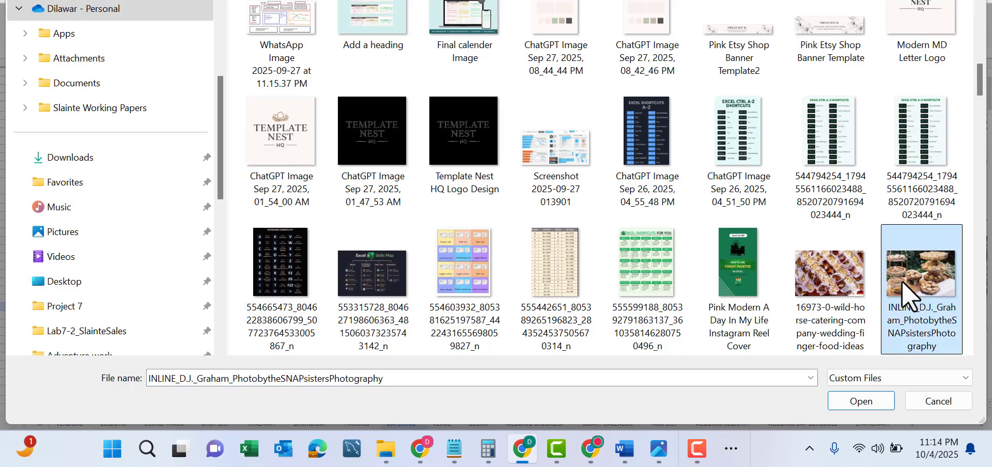
{"action": "left_click", "coordinate": [860, 401]}
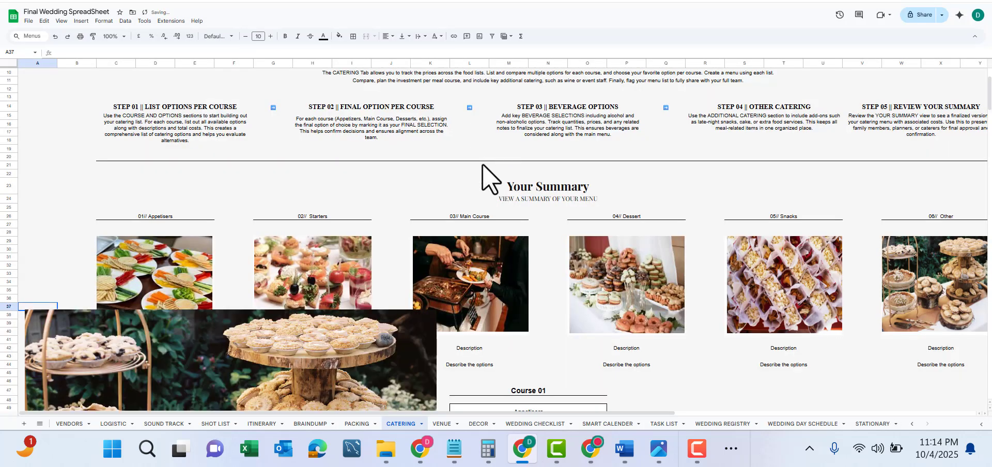
Shrink the inserted photo to fit over the Appetisers picture in Your Summary, and delete it again.
{"action": "left_click_drag", "start_coordinate": [320, 365], "coordinate": [450, 167]}
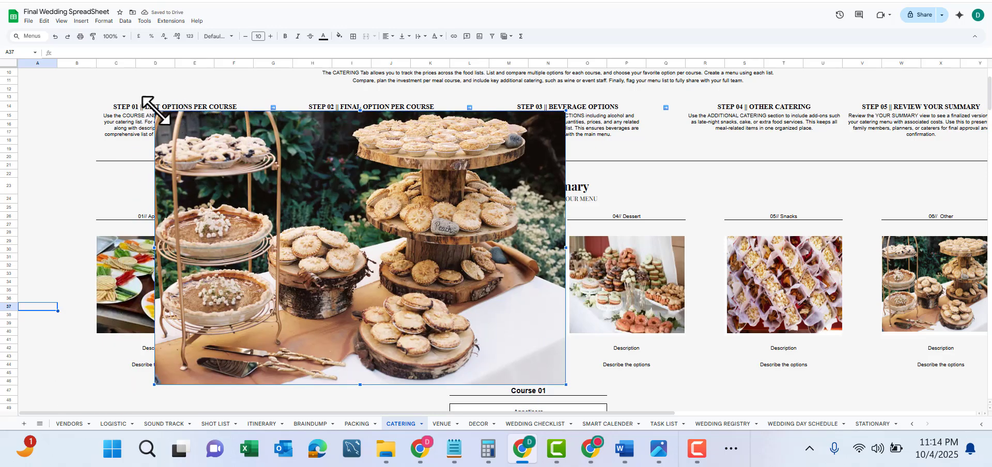
{"action": "left_click_drag", "start_coordinate": [155, 111], "coordinate": [423, 289]}
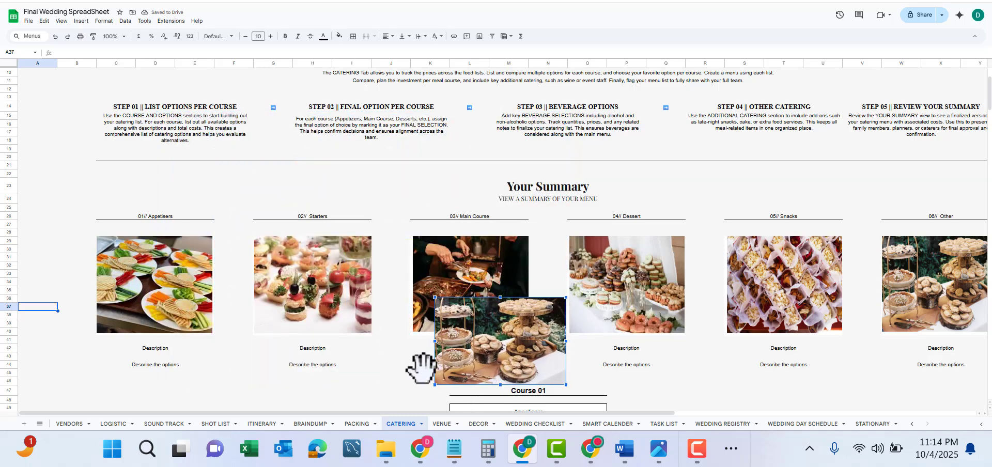
{"action": "left_click_drag", "start_coordinate": [524, 354], "coordinate": [207, 285]}
{"action": "left_click", "coordinate": [47, 275]}
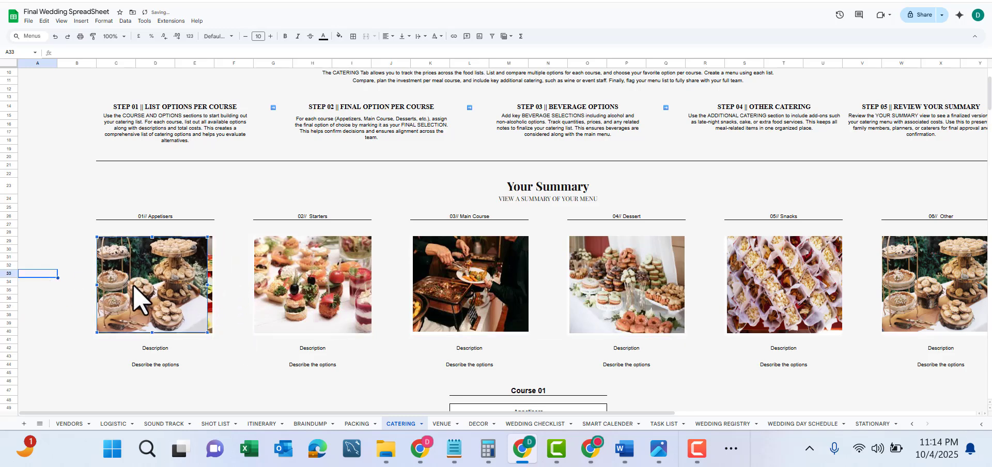
{"action": "key", "text": "Delete"}
View the Catering sheet's option tables for Appetisers, Starters and Main Course, and return to Your Summary.
{"action": "scroll", "coordinate": [262, 310], "scroll_direction": "down", "scroll_amount": 5}
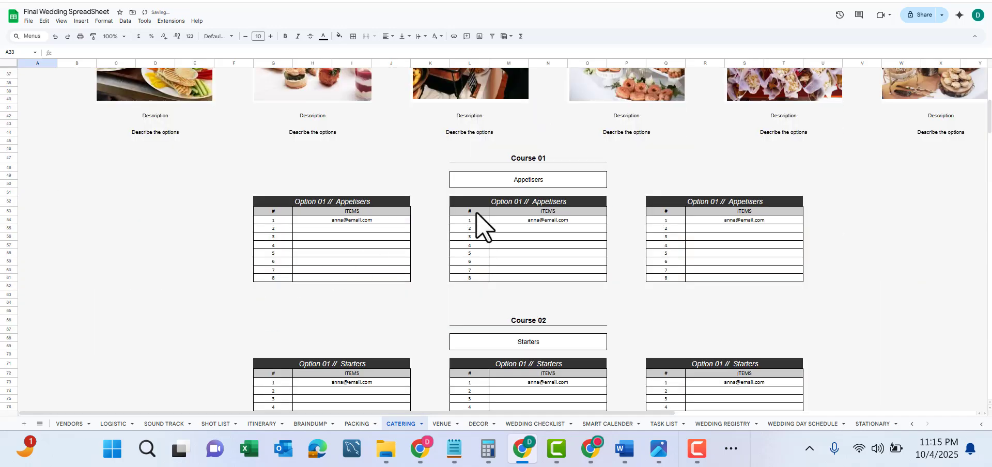
{"action": "scroll", "coordinate": [388, 195], "scroll_direction": "down", "scroll_amount": 3}
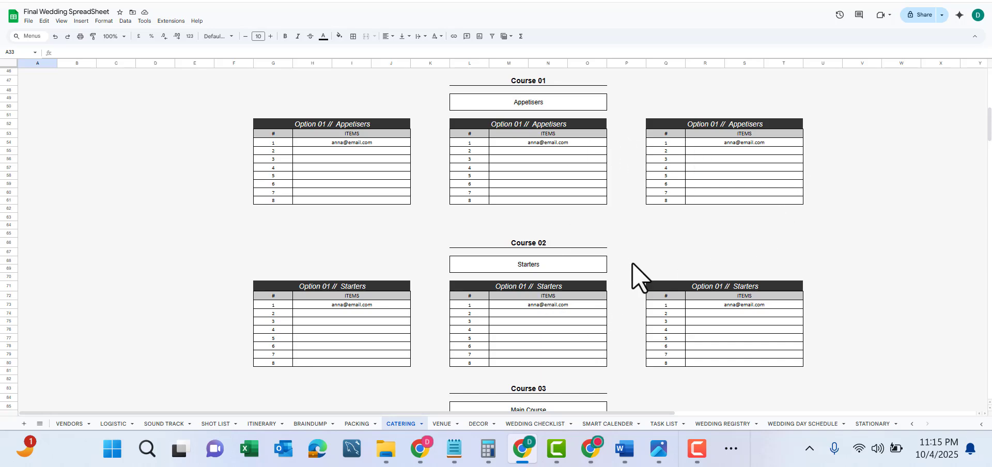
{"action": "scroll", "coordinate": [511, 269], "scroll_direction": "down", "scroll_amount": 3}
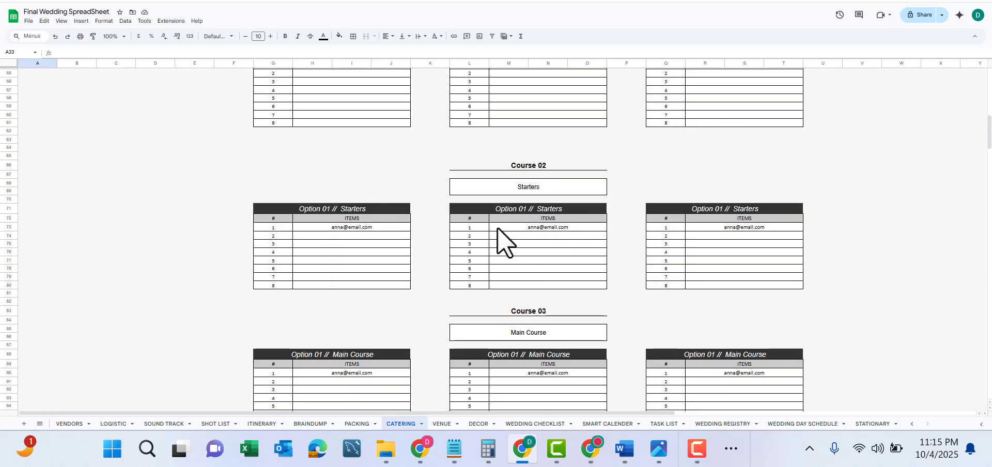
{"action": "scroll", "coordinate": [505, 243], "scroll_direction": "down", "scroll_amount": 2}
{"action": "scroll", "coordinate": [506, 243], "scroll_direction": "up", "scroll_amount": 15}
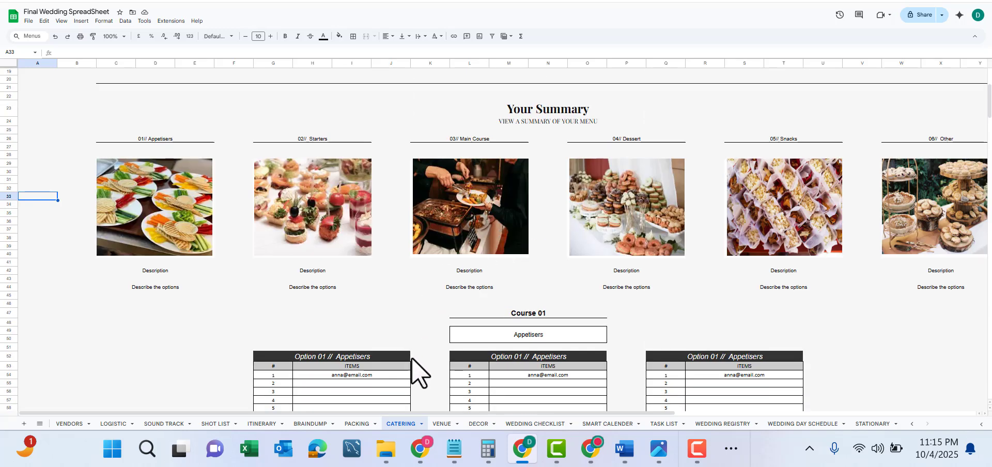
Open the Venue sheet and examine the Venue Cost list and the Venue Assessment Criteria's descriptions and priorities.
{"action": "left_click", "coordinate": [440, 424]}
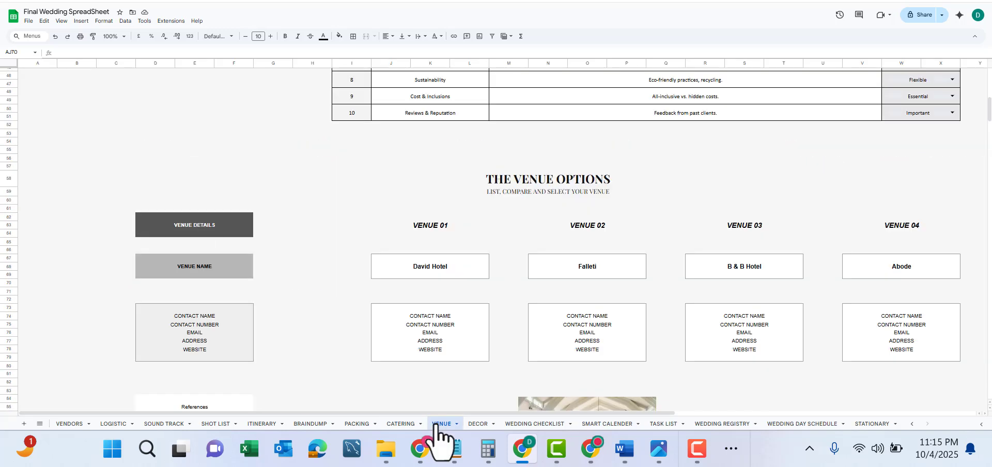
{"action": "scroll", "coordinate": [465, 248], "scroll_direction": "up", "scroll_amount": 15}
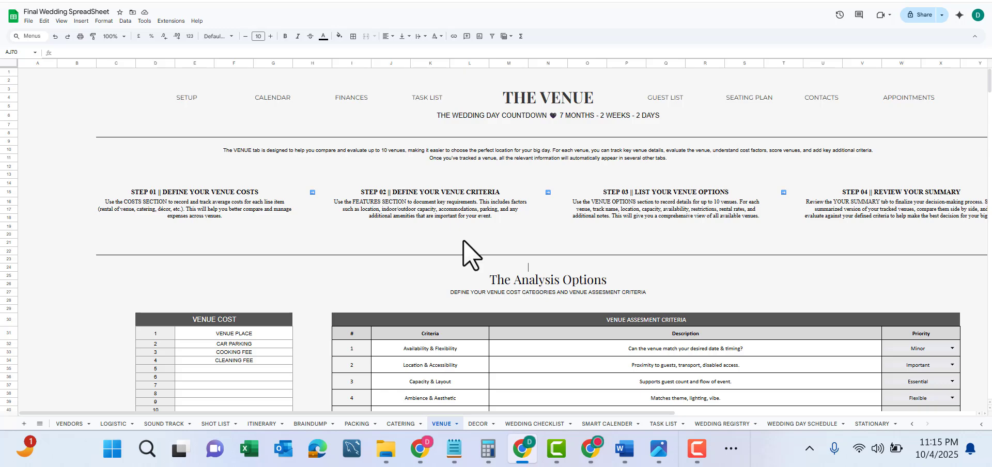
{"action": "scroll", "coordinate": [465, 250], "scroll_direction": "down", "scroll_amount": 5}
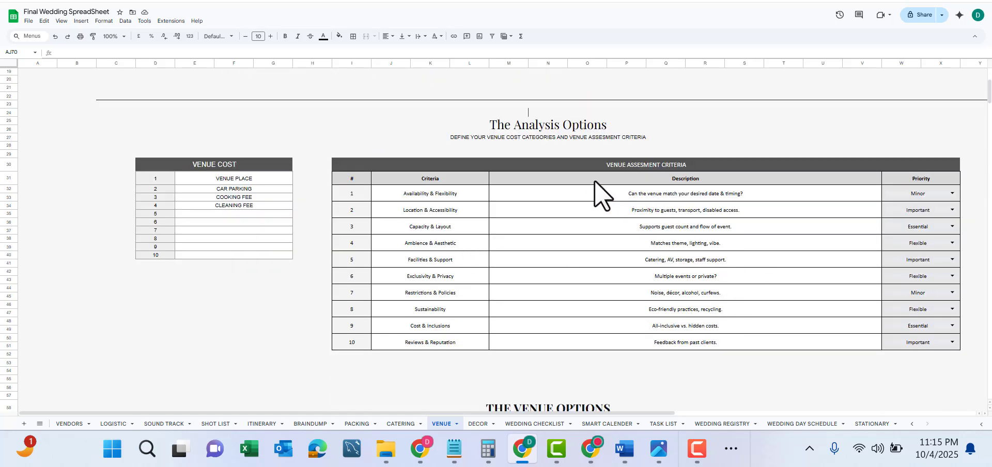
{"action": "left_click", "coordinate": [566, 181]}
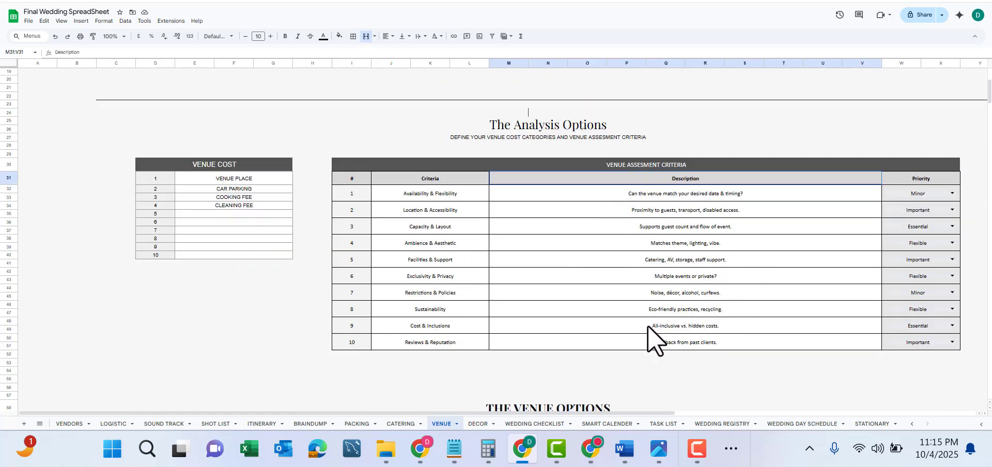
{"action": "left_click_drag", "start_coordinate": [649, 327], "coordinate": [655, 327]}
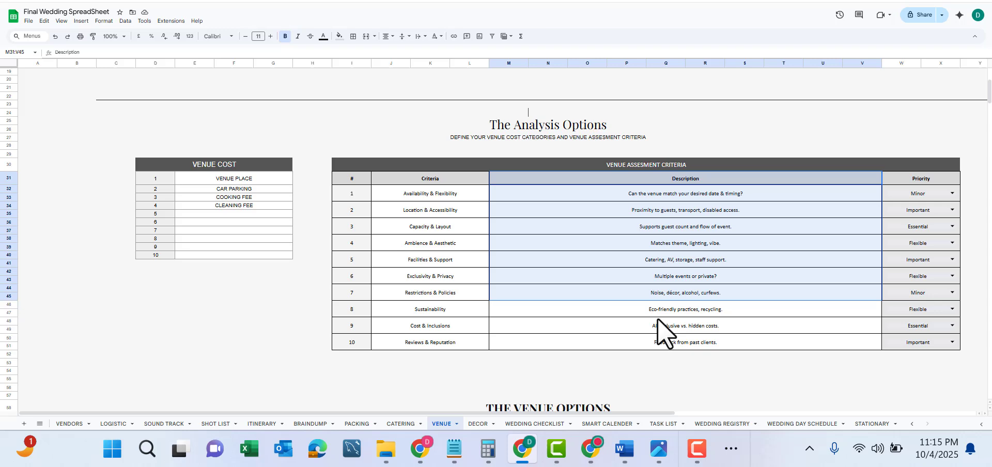
{"action": "left_click", "coordinate": [938, 193]}
{"action": "left_click", "coordinate": [571, 196]}
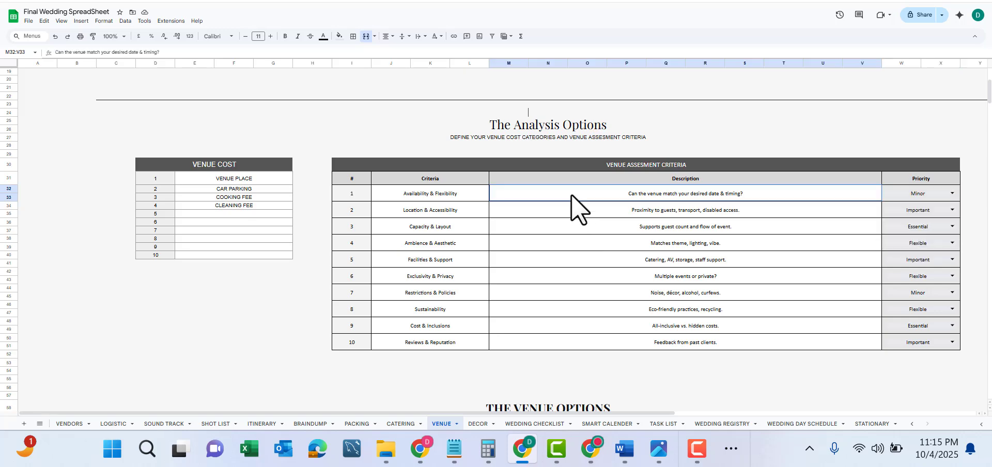
{"action": "left_click", "coordinate": [429, 211]}
View the Venue Options section with its venue details, reference pictures, costs and notes for each venue.
{"action": "scroll", "coordinate": [432, 217], "scroll_direction": "down", "scroll_amount": 8}
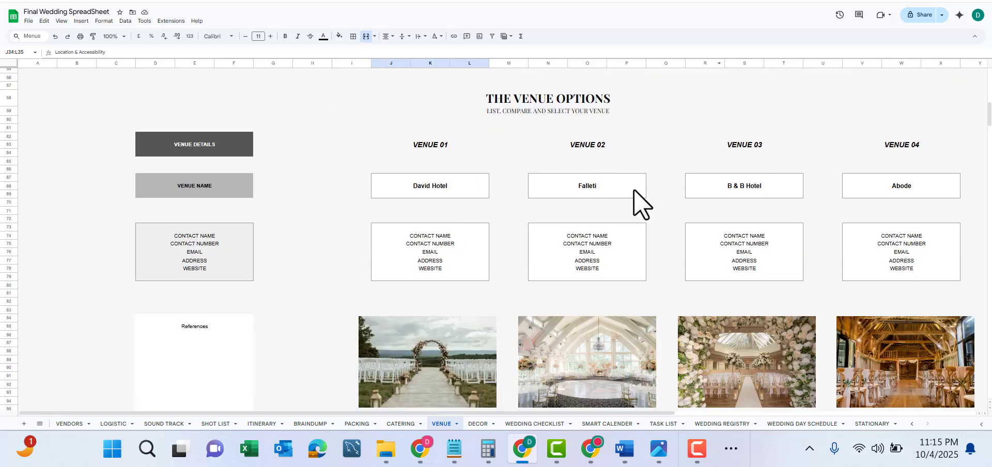
{"action": "scroll", "coordinate": [641, 207], "scroll_direction": "down", "scroll_amount": 3}
{"action": "scroll", "coordinate": [759, 299], "scroll_direction": "down", "scroll_amount": 3}
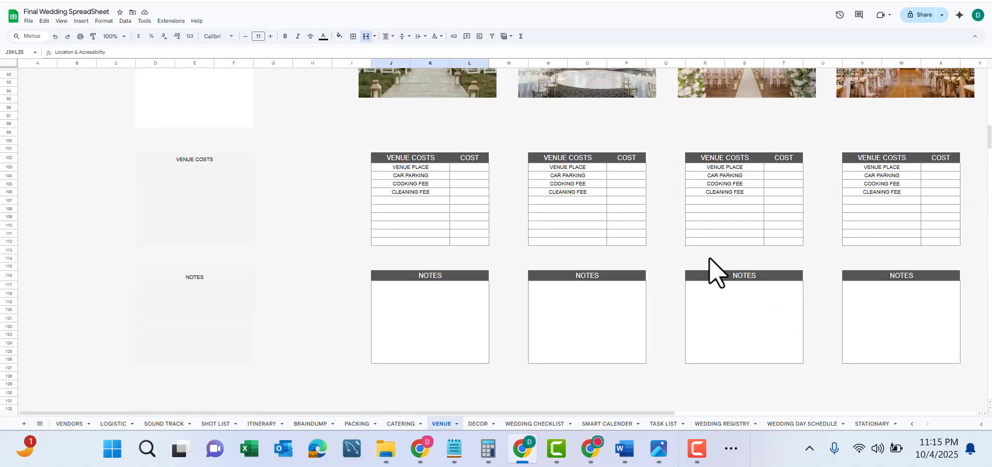
{"action": "scroll", "coordinate": [715, 269], "scroll_direction": "up", "scroll_amount": 12}
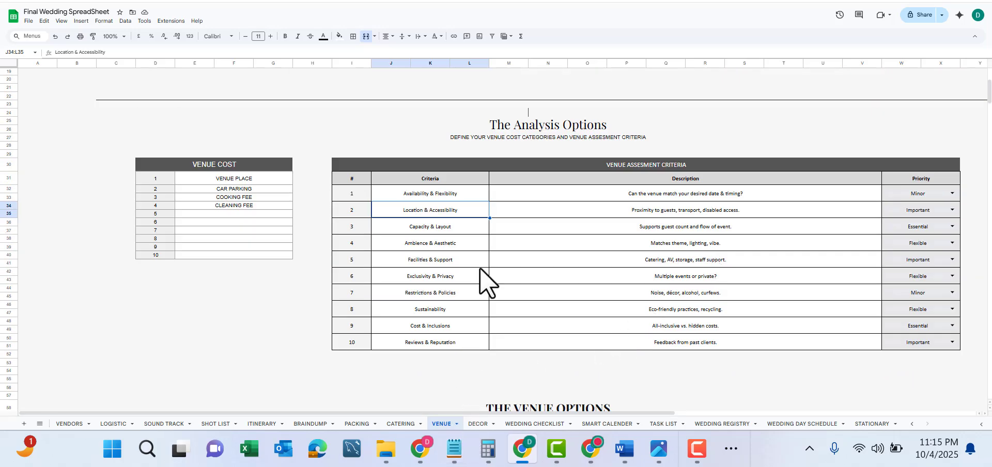
Open the Decor sheet and view the Rental Details table under Your Rentals.
{"action": "left_click", "coordinate": [476, 423]}
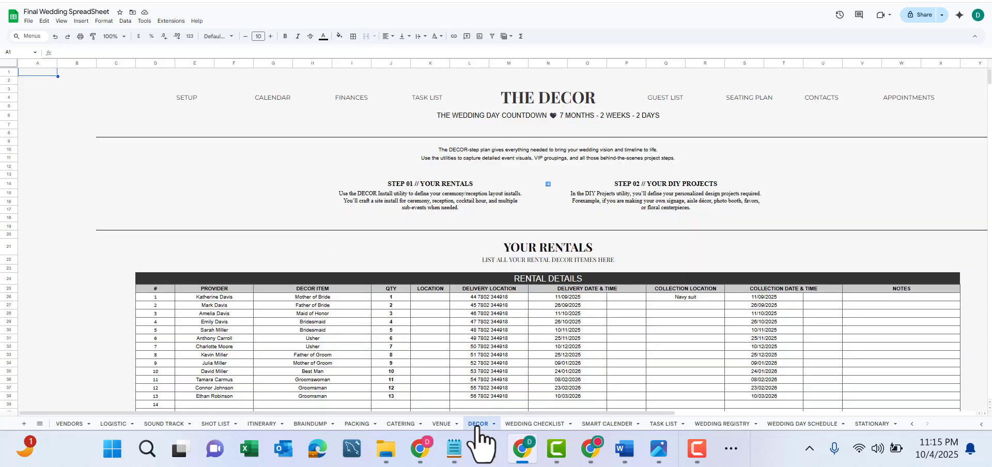
{"action": "scroll", "coordinate": [505, 270], "scroll_direction": "down", "scroll_amount": 3}
{"action": "scroll", "coordinate": [502, 256], "scroll_direction": "up", "scroll_amount": 2}
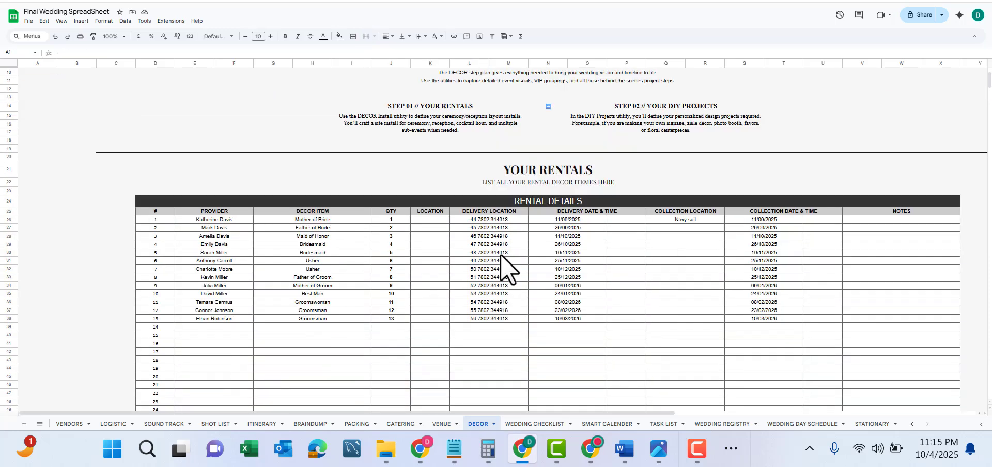
{"action": "scroll", "coordinate": [498, 253], "scroll_direction": "up", "scroll_amount": 3}
{"action": "left_click", "coordinate": [336, 288]}
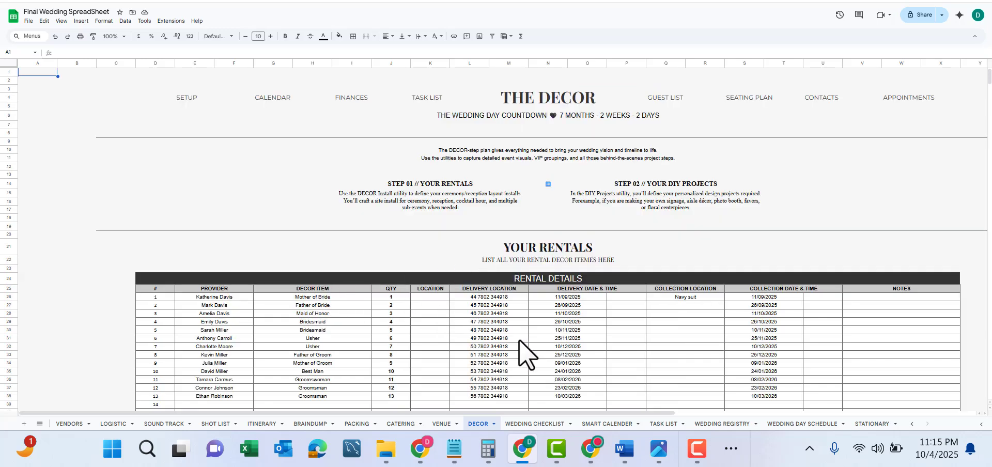
Open the Wedding Checklist sheet and examine the timeline, tasks and Status tick boxes.
{"action": "left_click", "coordinate": [523, 425]}
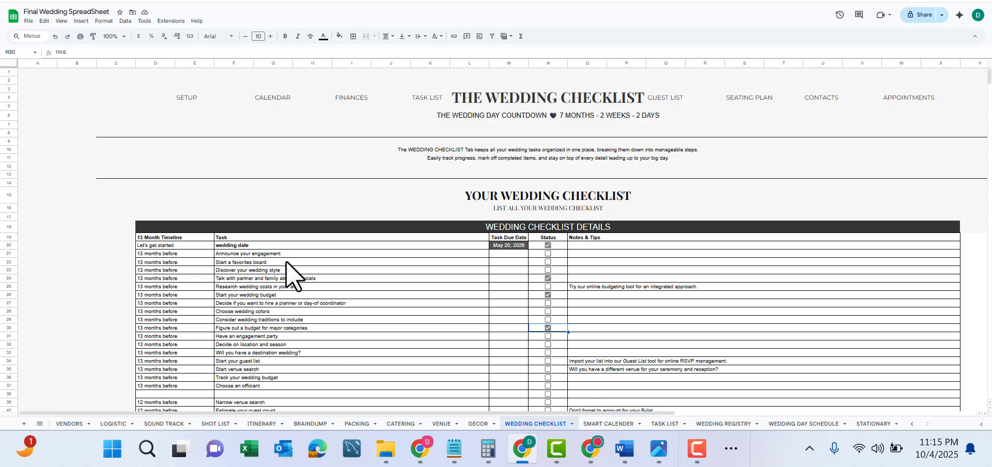
{"action": "left_click", "coordinate": [156, 240]}
{"action": "left_click", "coordinate": [157, 247]}
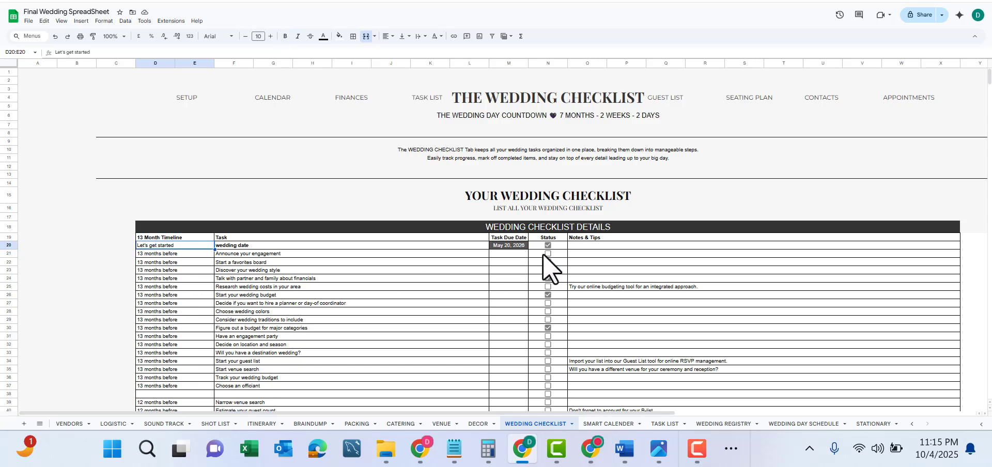
{"action": "left_click", "coordinate": [547, 327]}
Open the Smart Calender sheet and set the calendar's Start Month to April.
{"action": "left_click", "coordinate": [596, 425]}
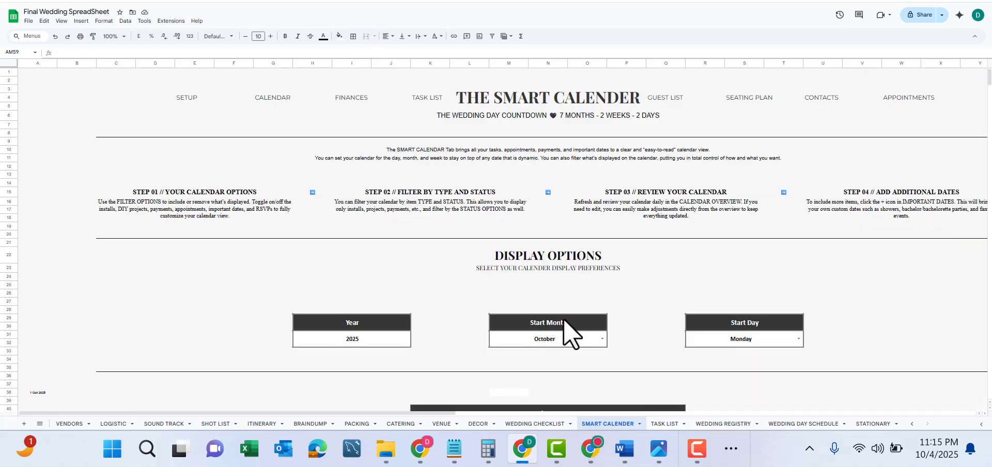
{"action": "left_click", "coordinate": [602, 339]}
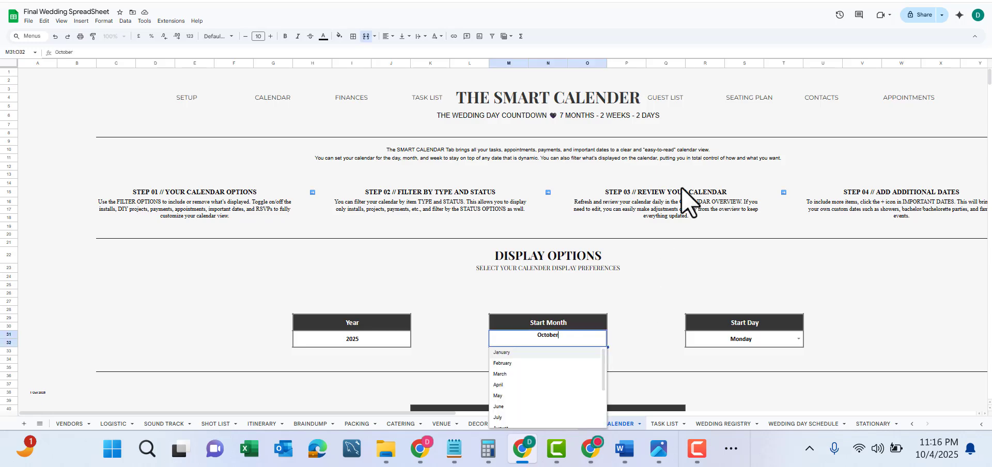
{"action": "scroll", "coordinate": [685, 258], "scroll_direction": "down", "scroll_amount": 5}
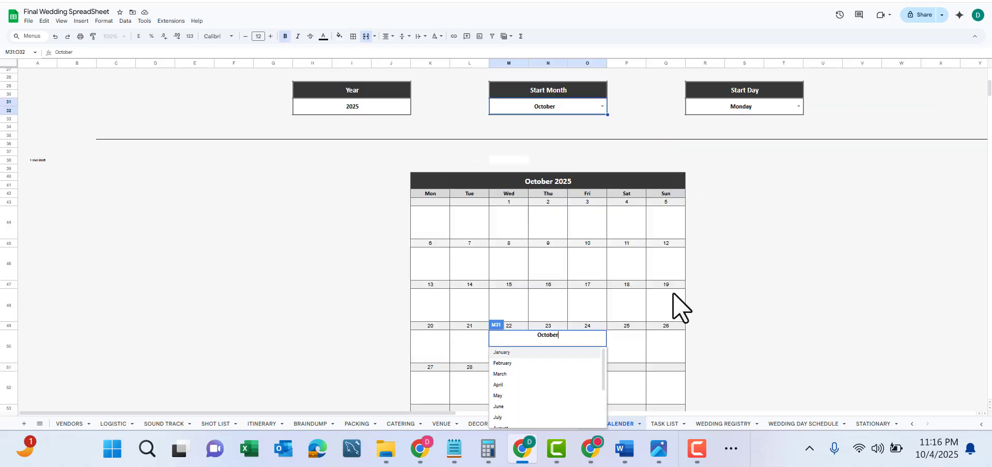
{"action": "left_click", "coordinate": [523, 390]}
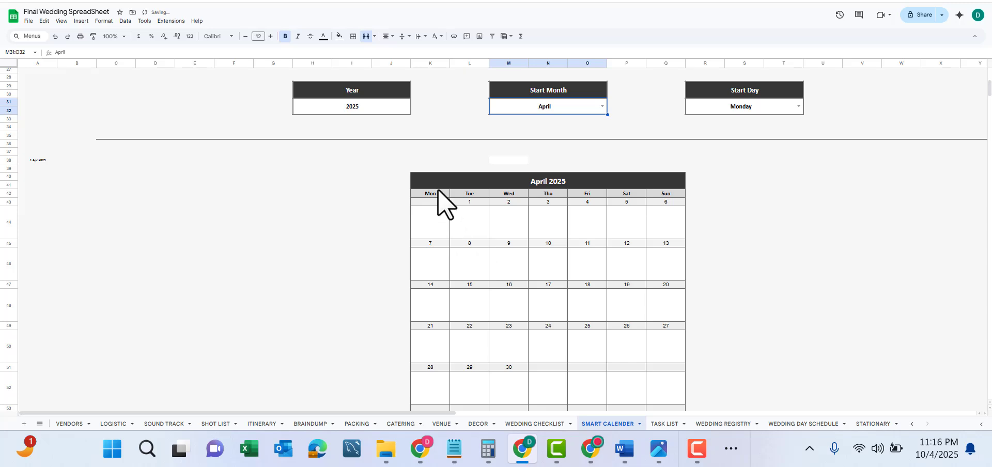
{"action": "left_click", "coordinate": [518, 260]}
{"action": "left_click", "coordinate": [828, 287]}
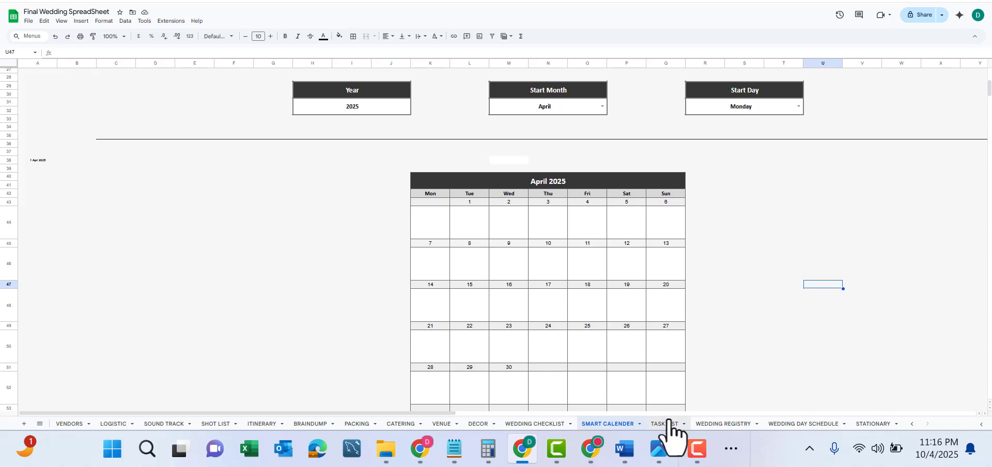
Open the Task List sheet and set the Start Month to July for its monthly task tables.
{"action": "left_click", "coordinate": [666, 423]}
{"action": "scroll", "coordinate": [603, 217], "scroll_direction": "up", "scroll_amount": 3}
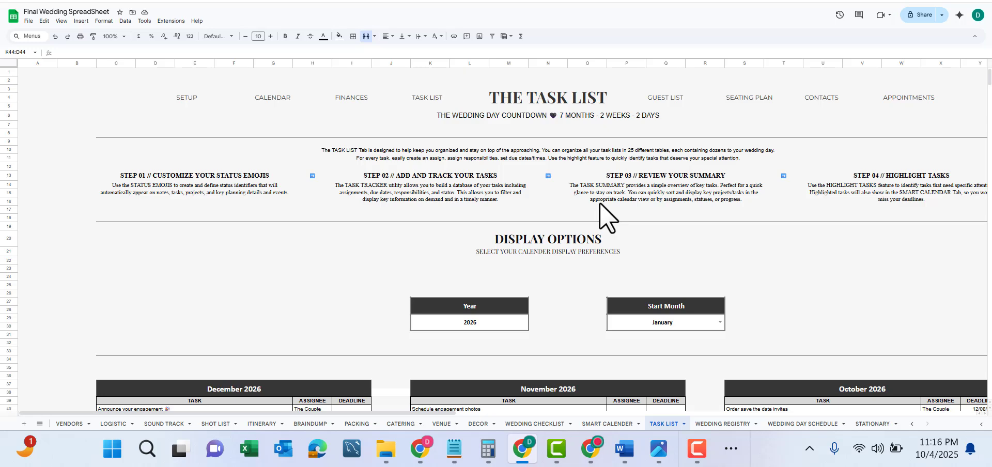
{"action": "scroll", "coordinate": [607, 217], "scroll_direction": "down", "scroll_amount": 5}
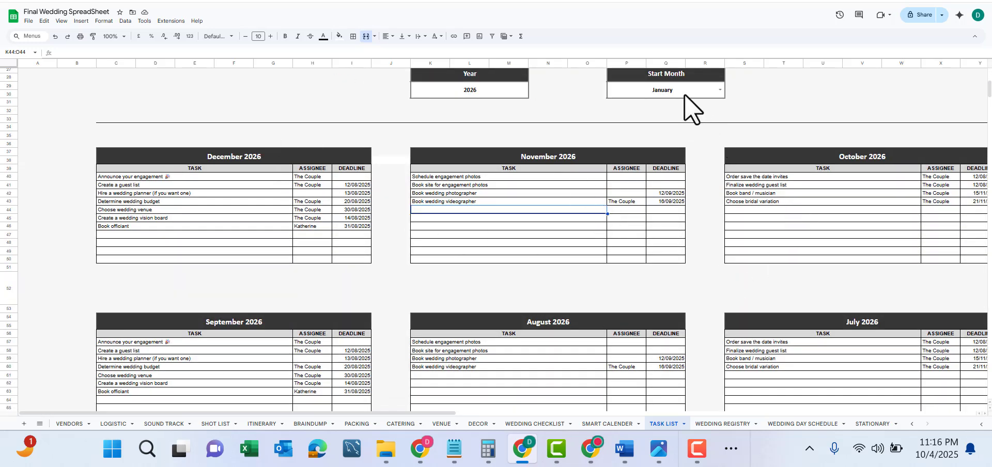
{"action": "left_click", "coordinate": [720, 90]}
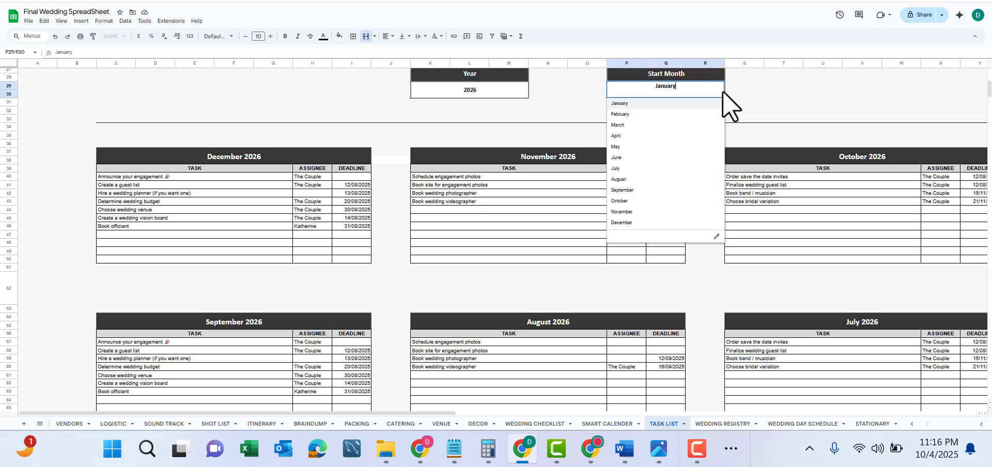
{"action": "left_click", "coordinate": [616, 169]}
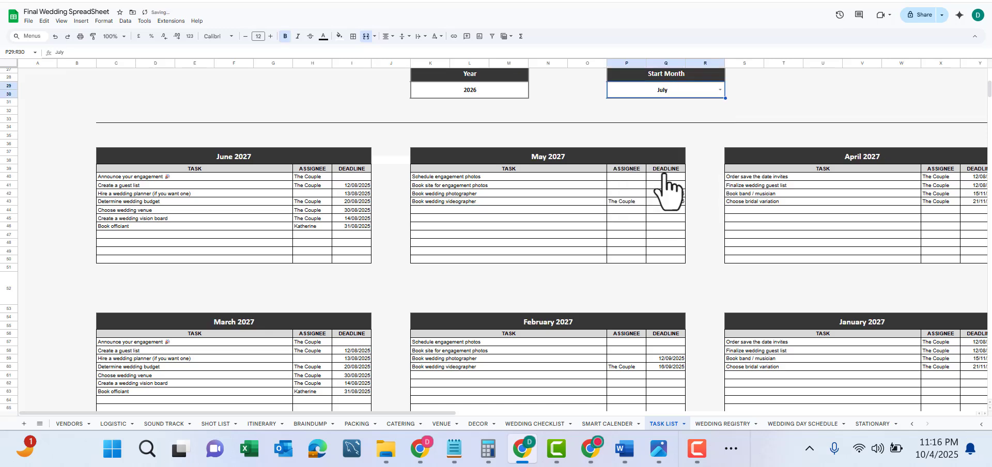
{"action": "scroll", "coordinate": [666, 192], "scroll_direction": "up", "scroll_amount": 3}
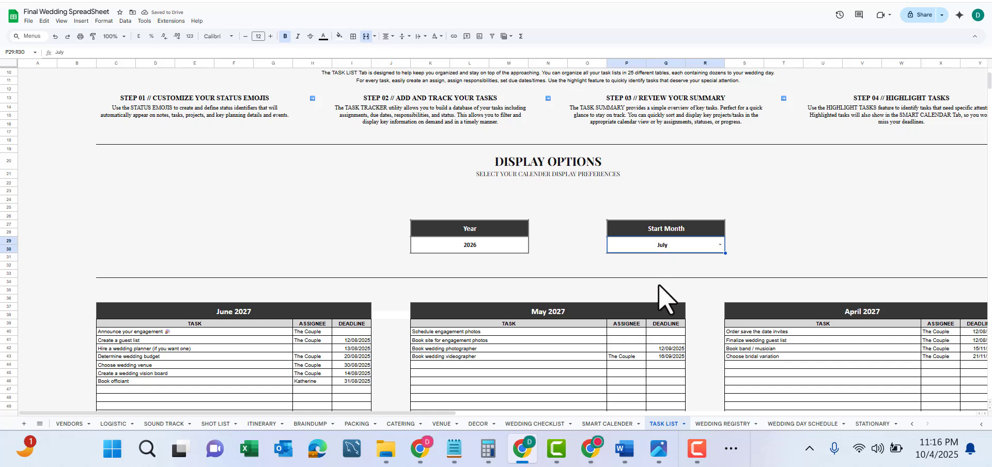
View the Wedding Registry sheet's gift checklists and examine The Big Day timeline on the Wedding Day Schedule sheet.
{"action": "left_click", "coordinate": [722, 425]}
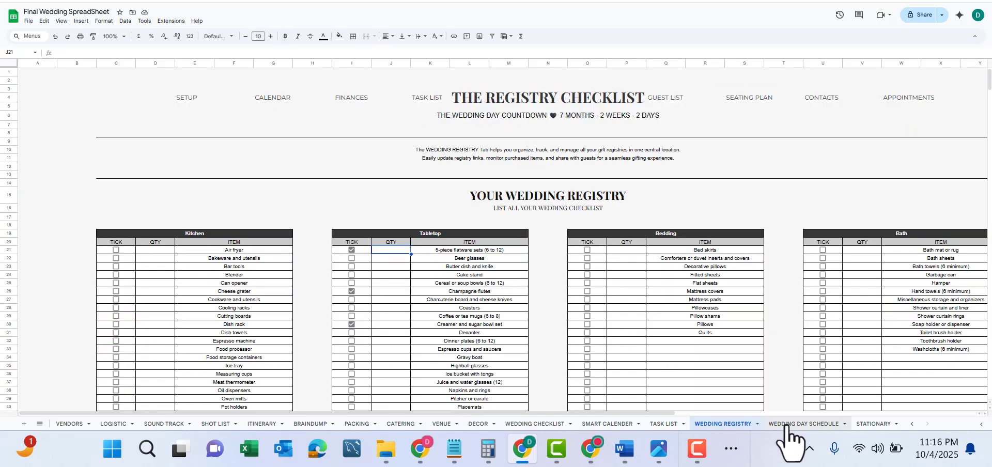
{"action": "left_click", "coordinate": [785, 424]}
{"action": "scroll", "coordinate": [730, 222], "scroll_direction": "up", "scroll_amount": 3}
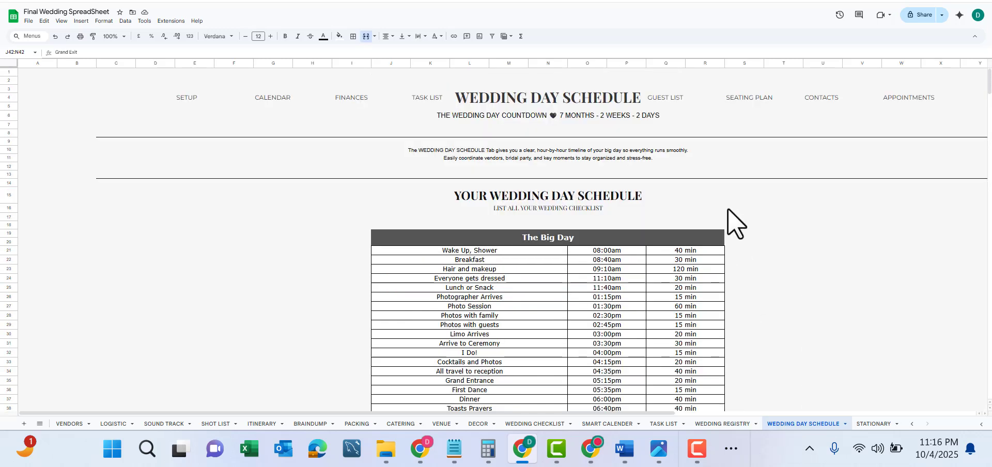
{"action": "left_click", "coordinate": [469, 241]}
{"action": "left_click_drag", "start_coordinate": [469, 241], "coordinate": [618, 309]}
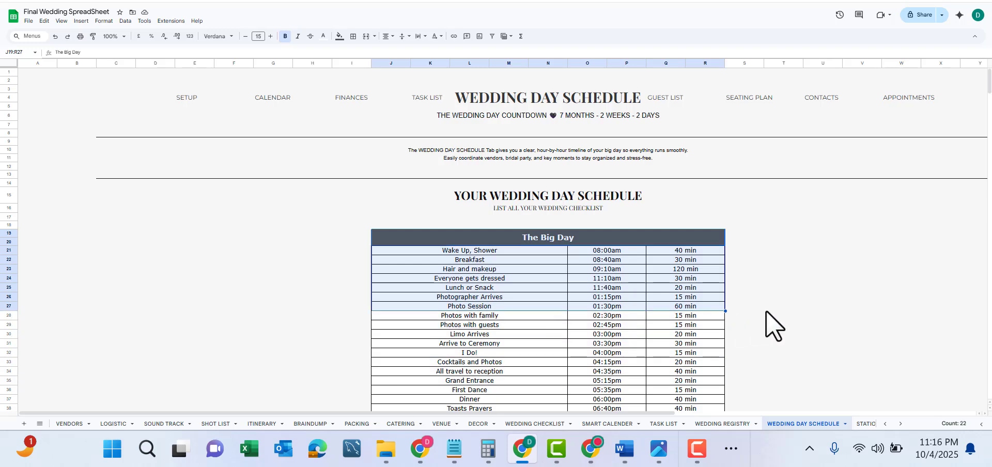
{"action": "left_click", "coordinate": [764, 310]}
Open the Stationary sheet and examine the Stationary Checklist's tick boxes, items and notes column.
{"action": "left_click", "coordinate": [866, 423]}
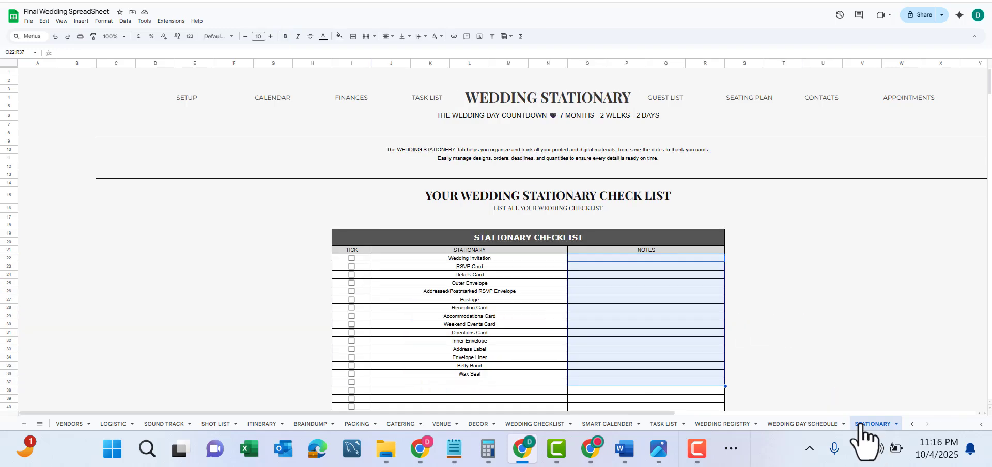
{"action": "scroll", "coordinate": [837, 305], "scroll_direction": "down", "scroll_amount": 3}
{"action": "left_click", "coordinate": [830, 263]}
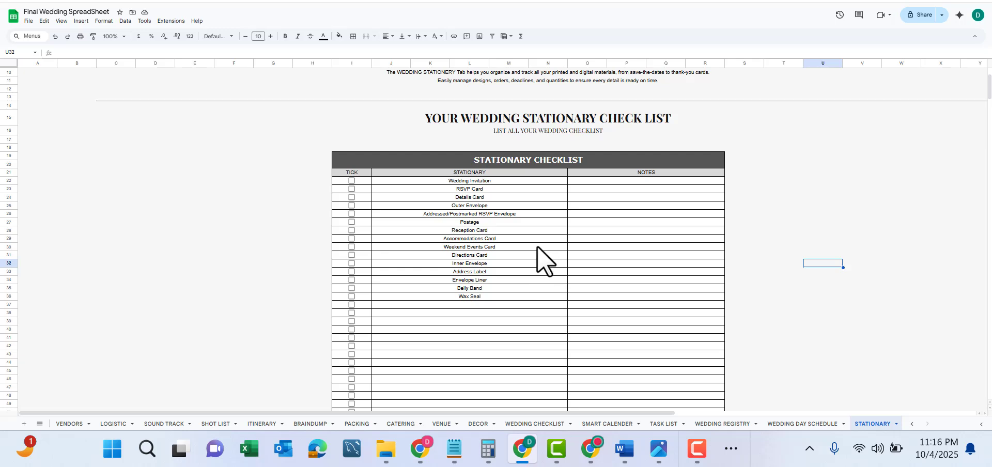
{"action": "left_click", "coordinate": [697, 448]}
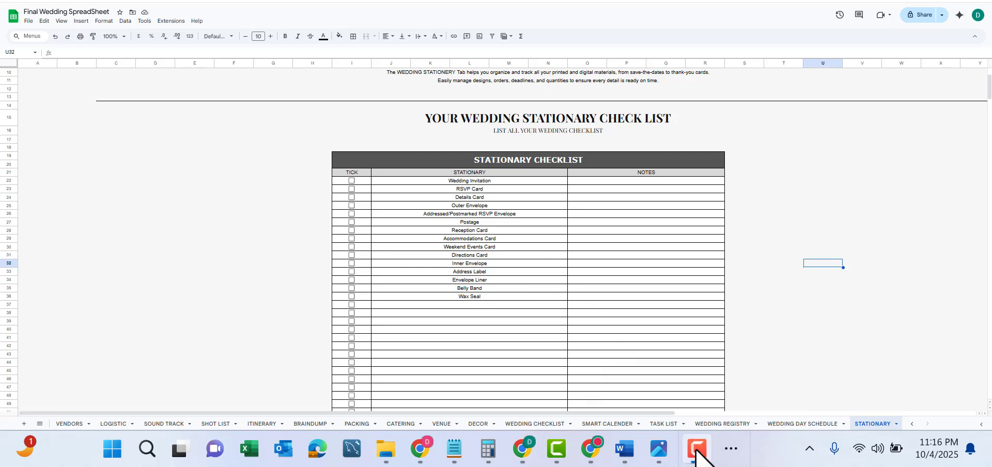